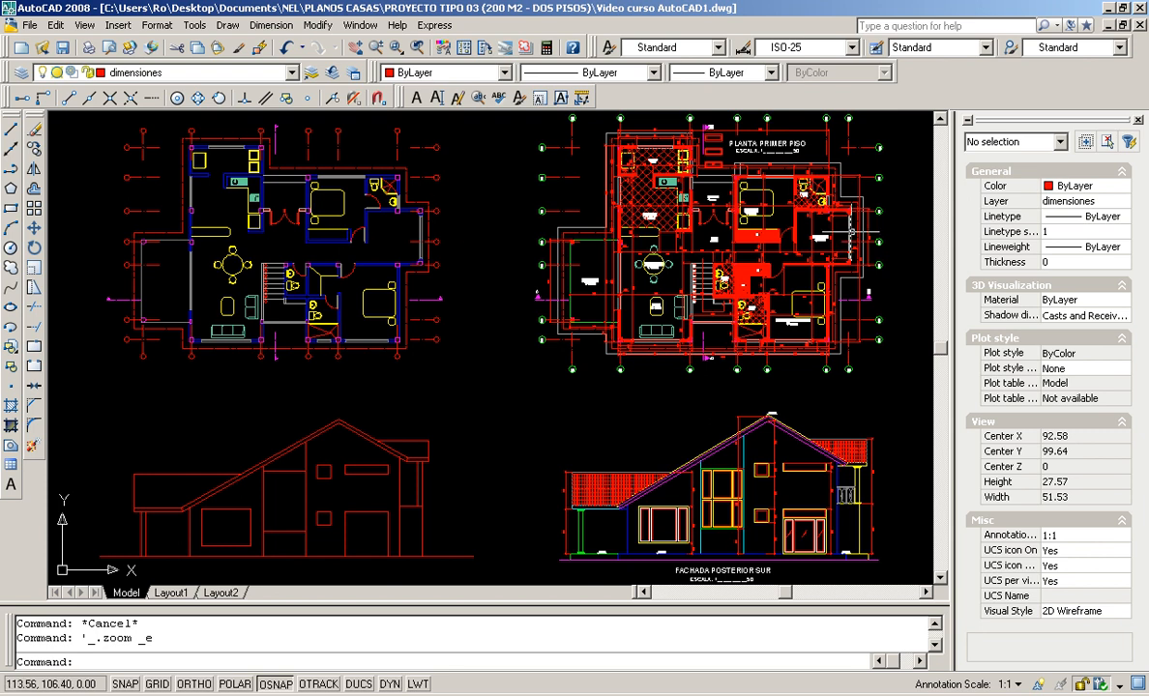
# Start a multiline text box in the unlabelled study, from its upper-left inner corner to the apparent intersection of the lower and right inner walls.
pyautogui.scroll(8, 851, 232)
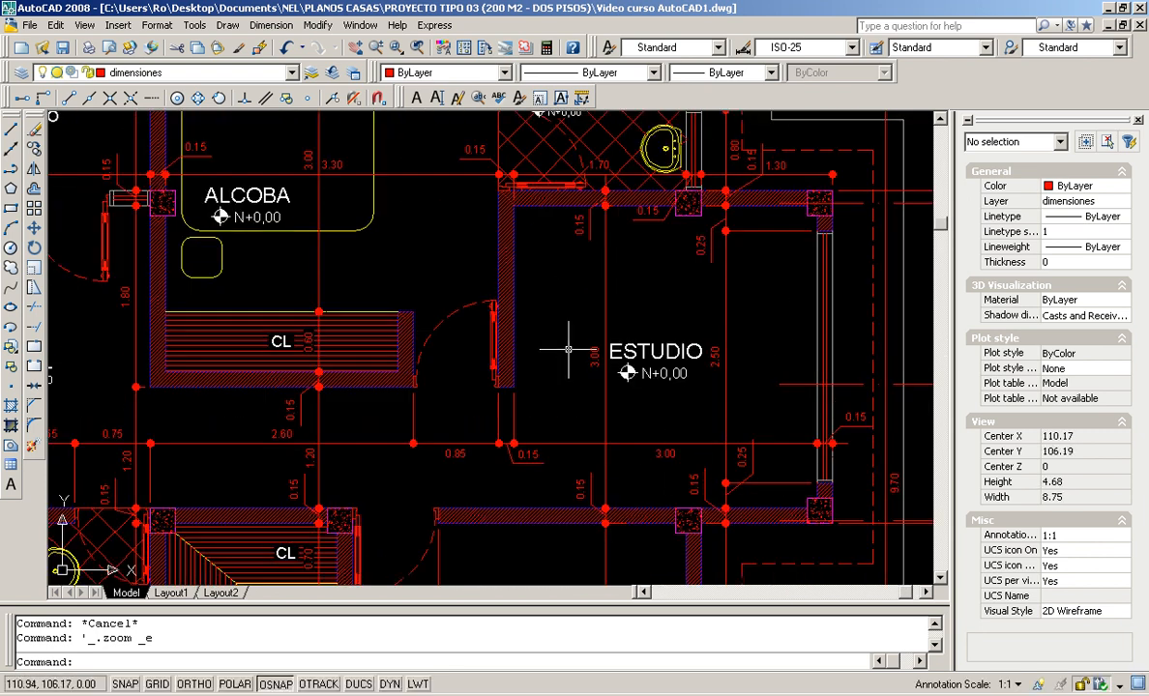
pyautogui.scroll(-2, 569, 350)
pyautogui.scroll(-8, 614, 349)
pyautogui.scroll(8, 413, 312)
pyautogui.scroll(2, 611, 270)
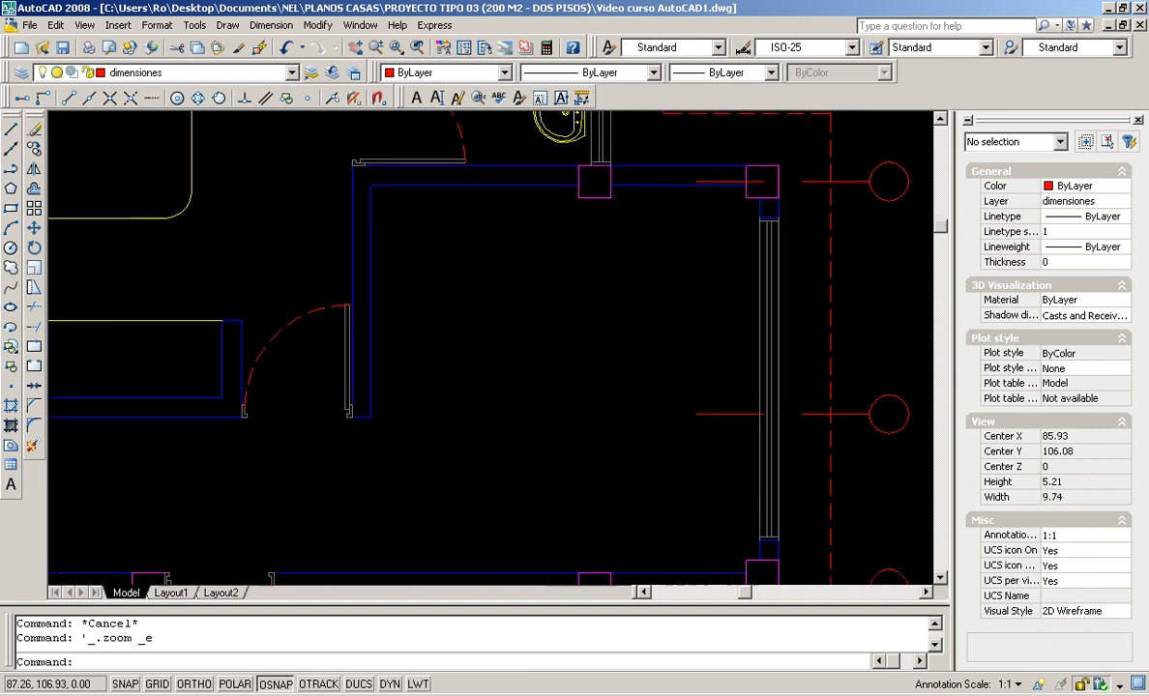
pyautogui.moveTo(574, 324); pyautogui.dragTo(569, 299, button='middle')
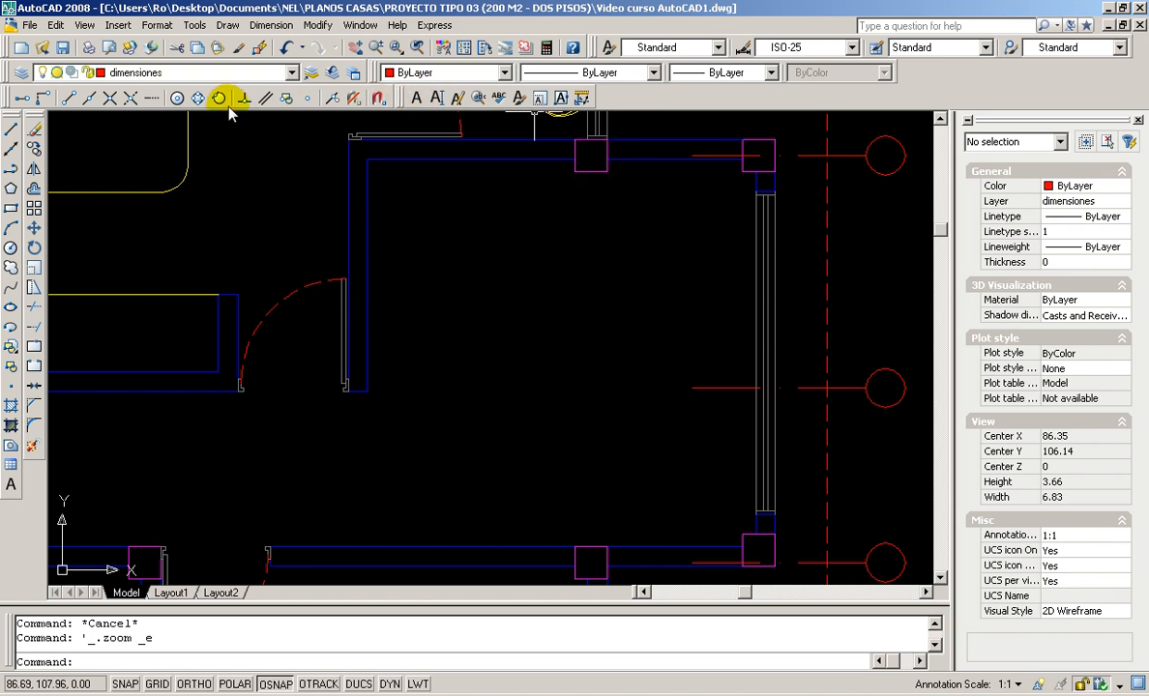
pyautogui.click(417, 97)
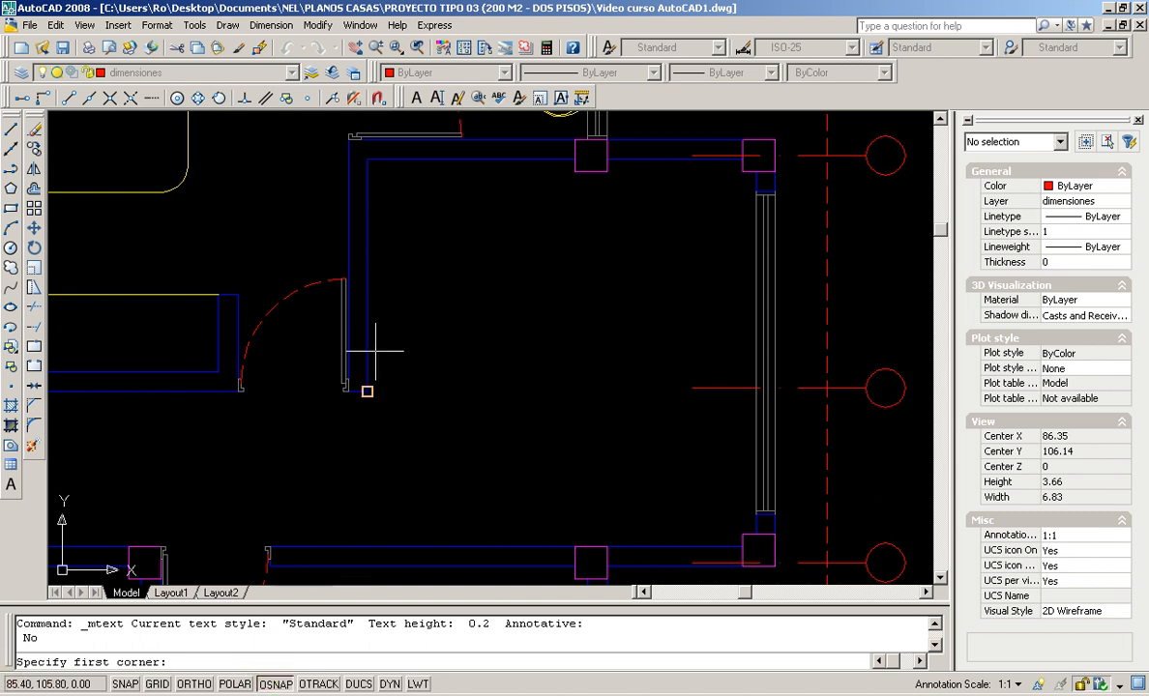
pyautogui.click(368, 158)
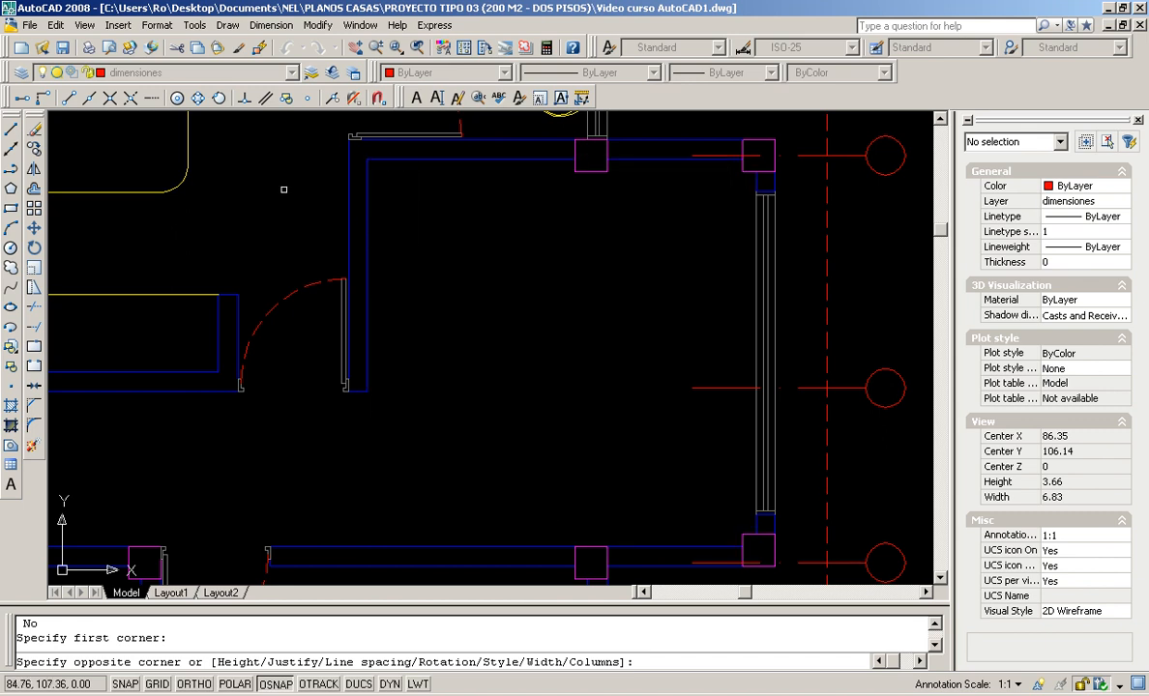
pyautogui.click(130, 98)
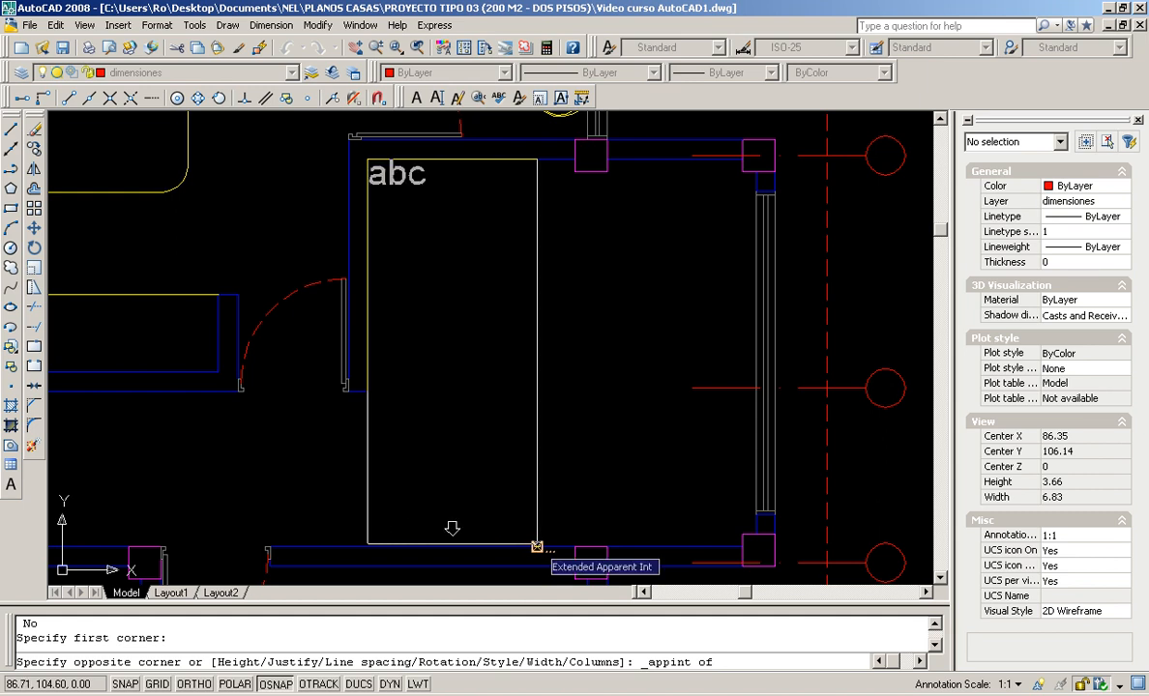
pyautogui.click(546, 545)
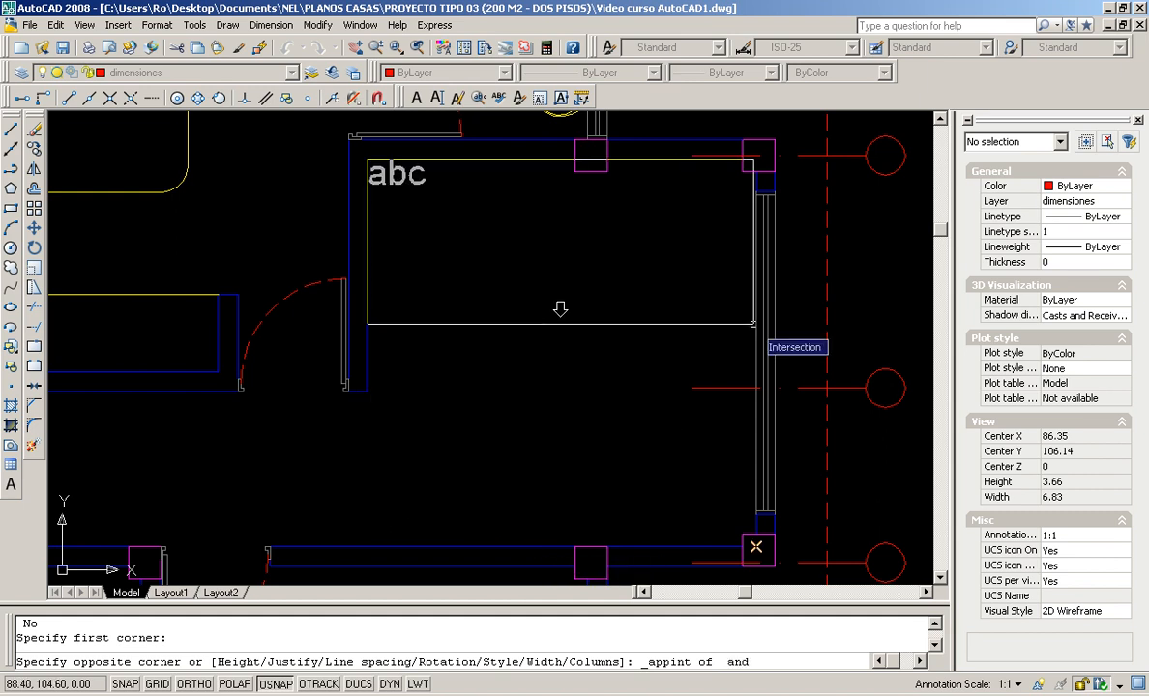
pyautogui.click(753, 325)
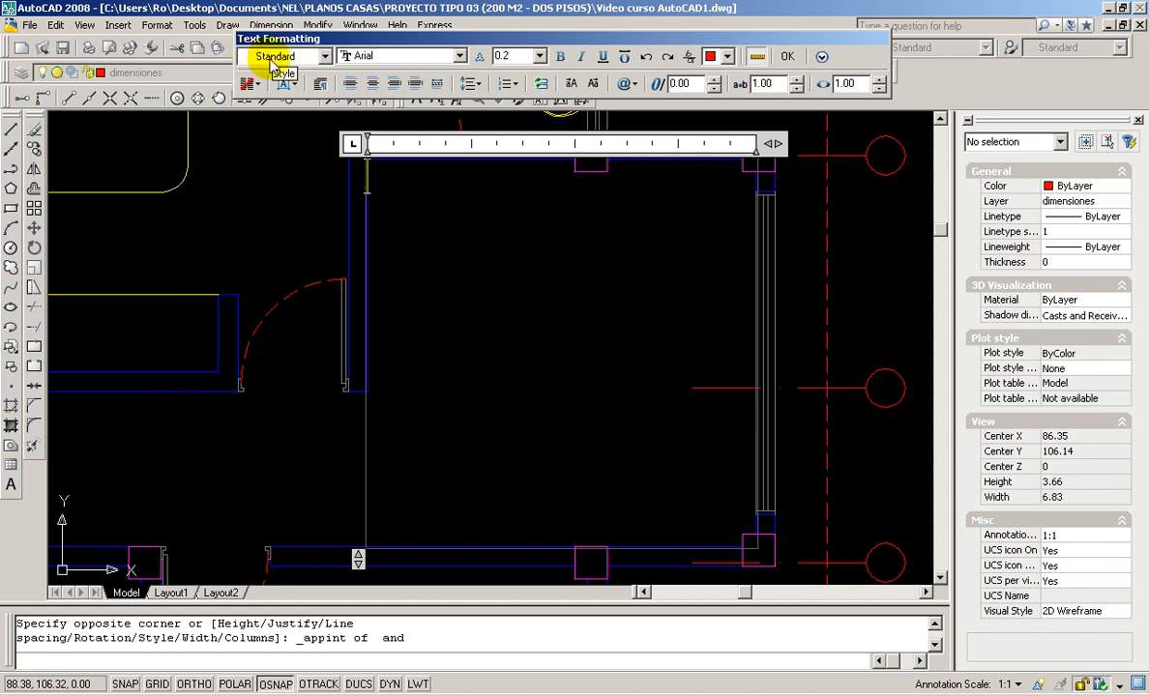
# Try the Standard, TEXTOS and DIMENSIONES text styles for the new text.
pyautogui.click(325, 58)
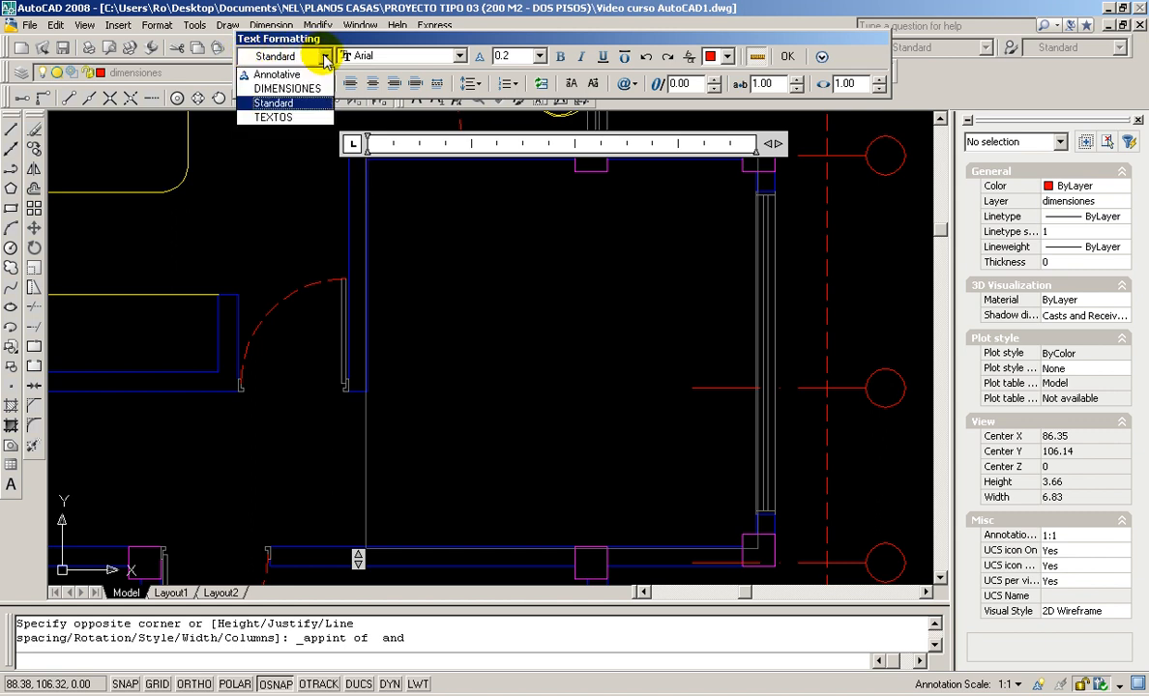
pyautogui.click(285, 105)
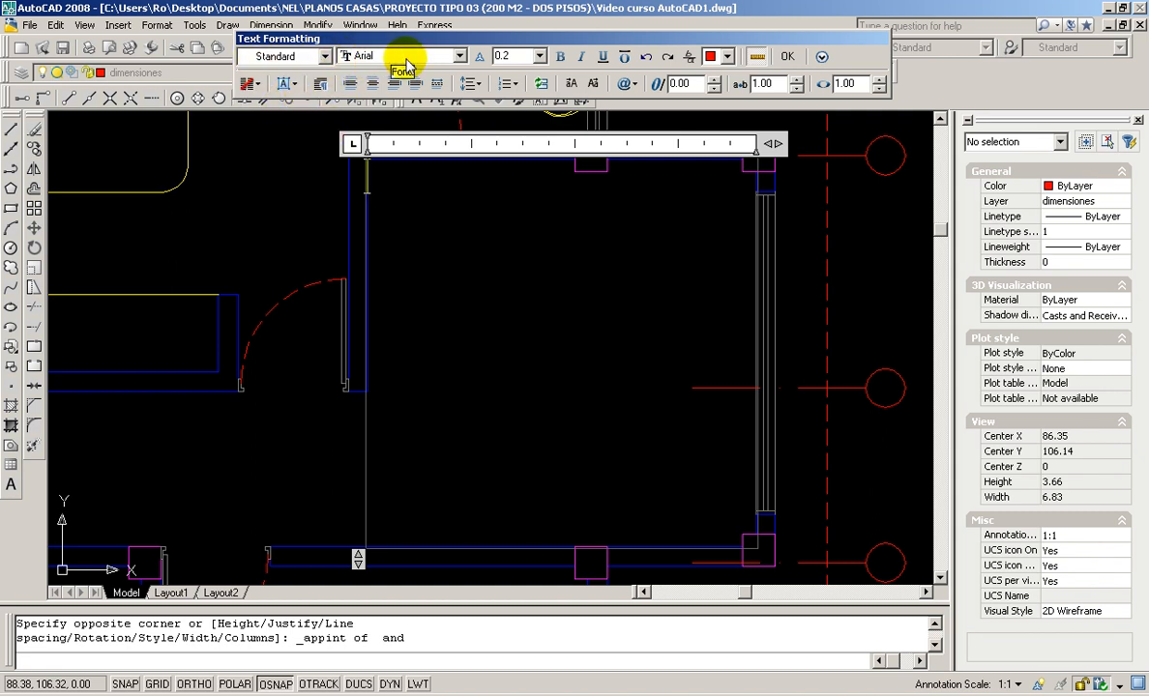
pyautogui.click(326, 57)
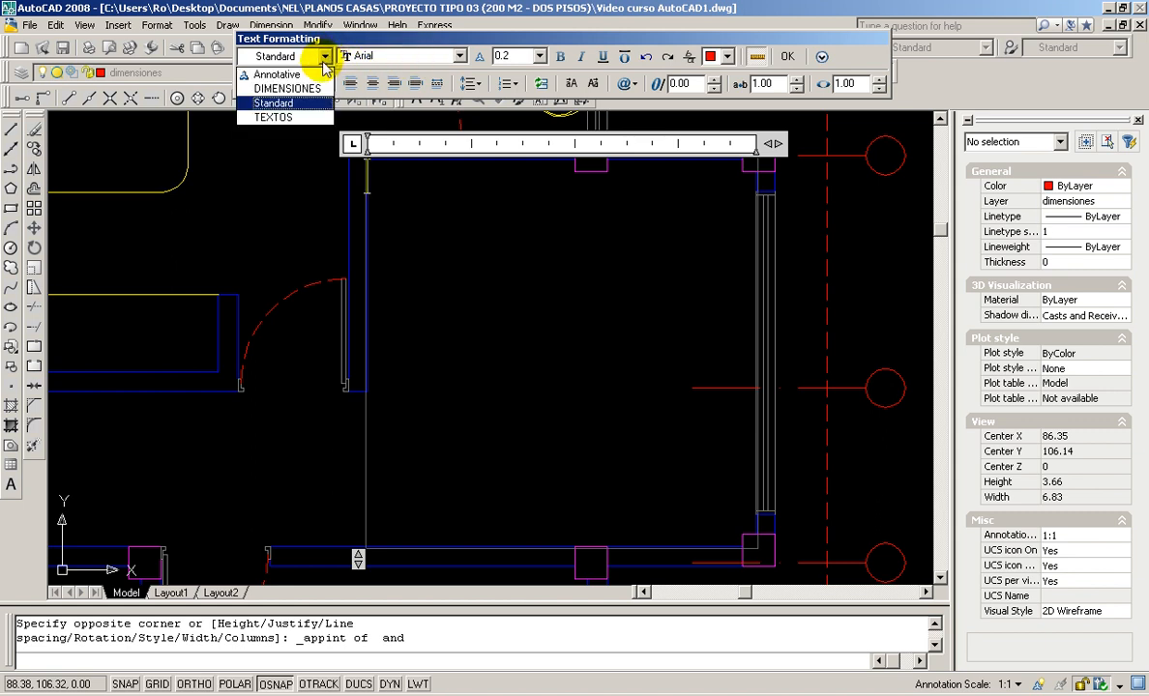
pyautogui.click(273, 117)
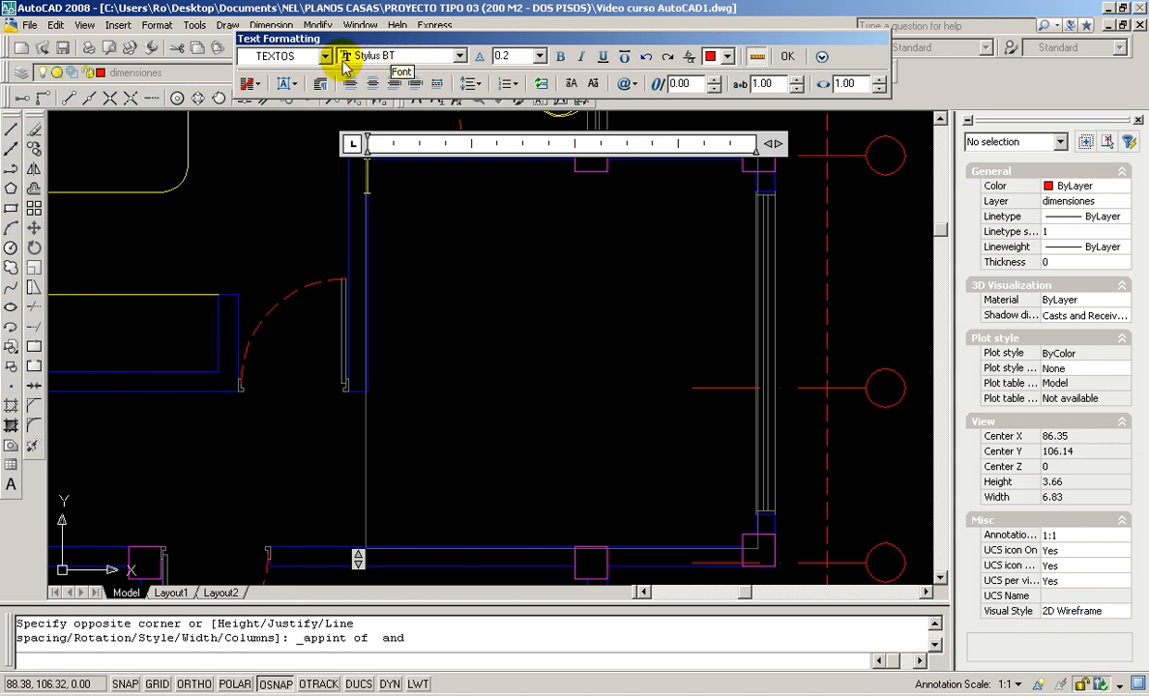
pyautogui.click(326, 56)
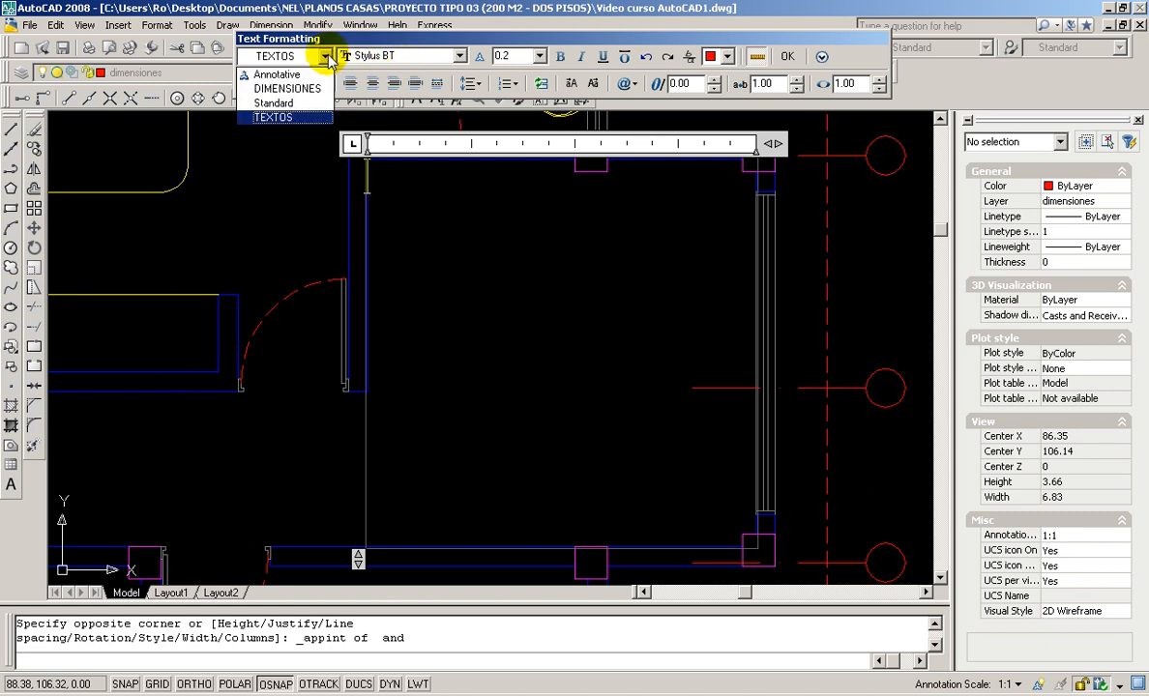
pyautogui.click(285, 88)
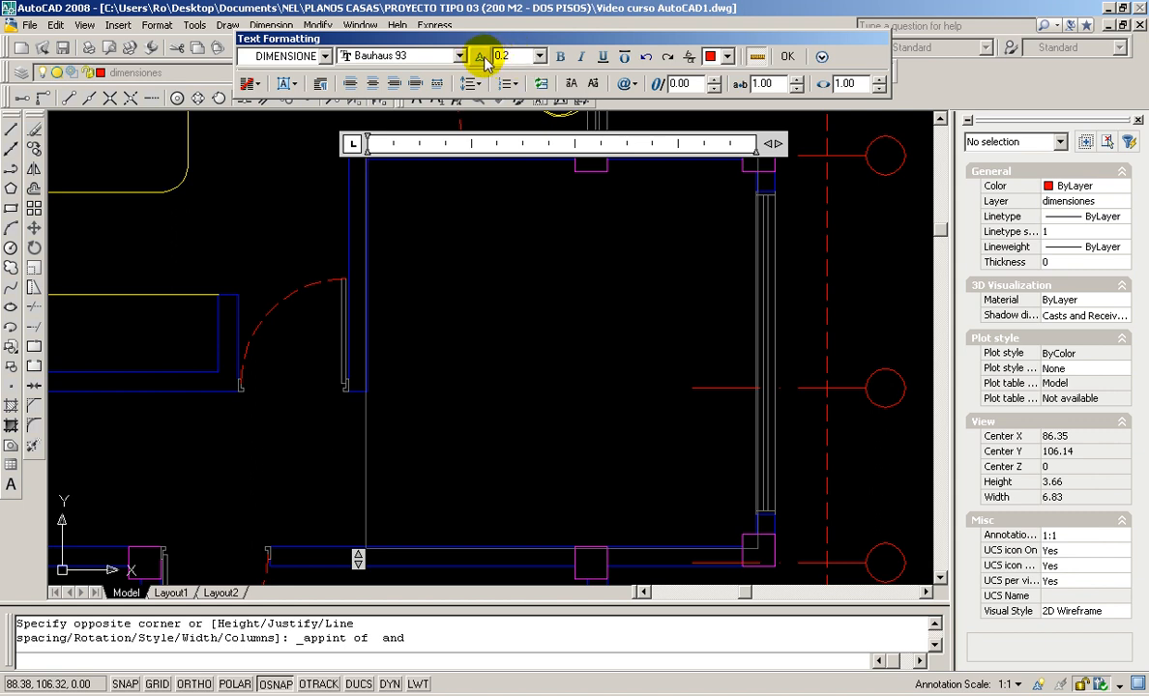
# Set the text height to 0.2 and the justification to Top Left.
pyautogui.click(539, 56)
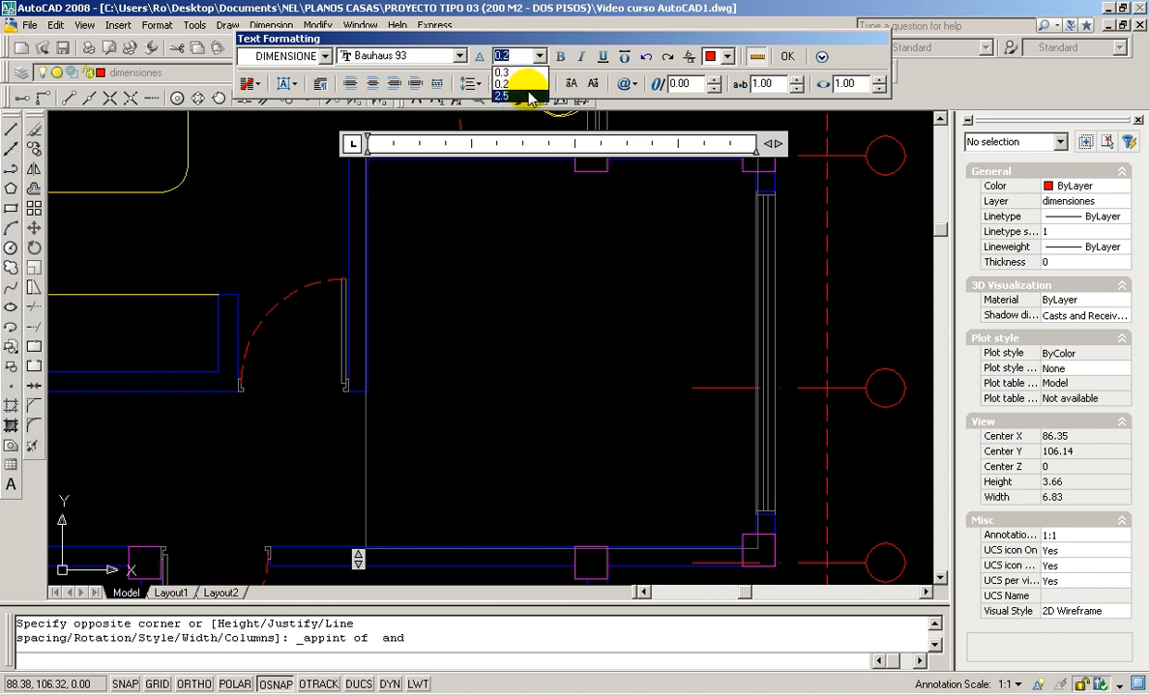
pyautogui.click(522, 85)
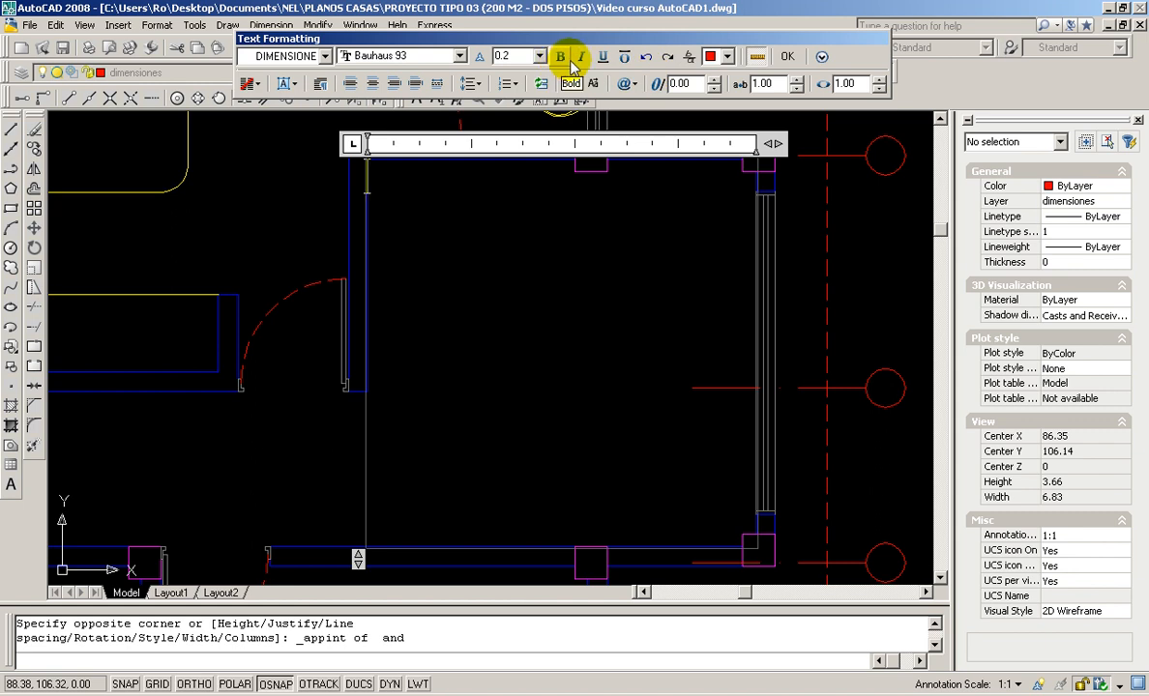
pyautogui.click(602, 58)
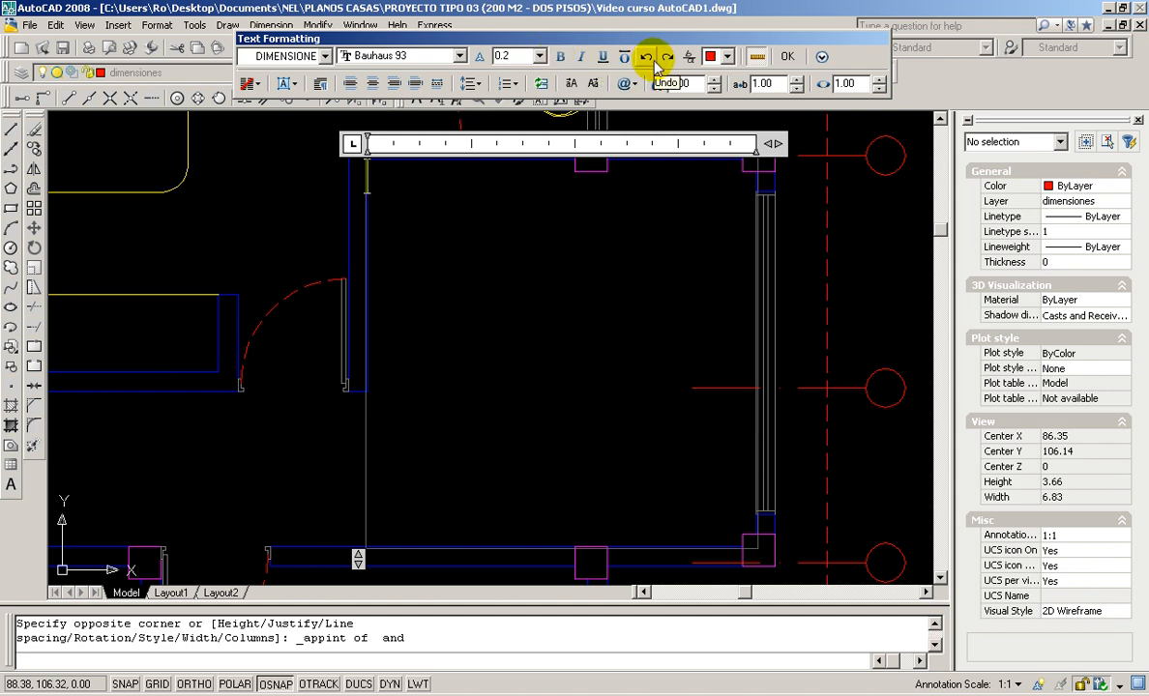
pyautogui.click(291, 86)
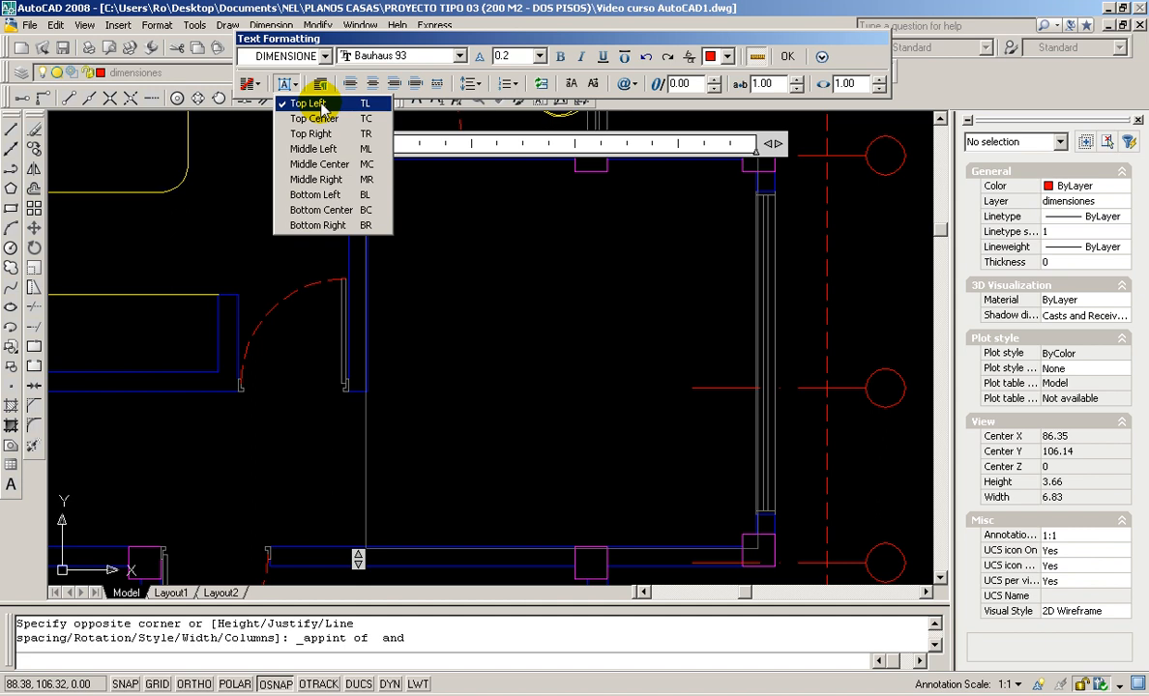
pyautogui.click(323, 109)
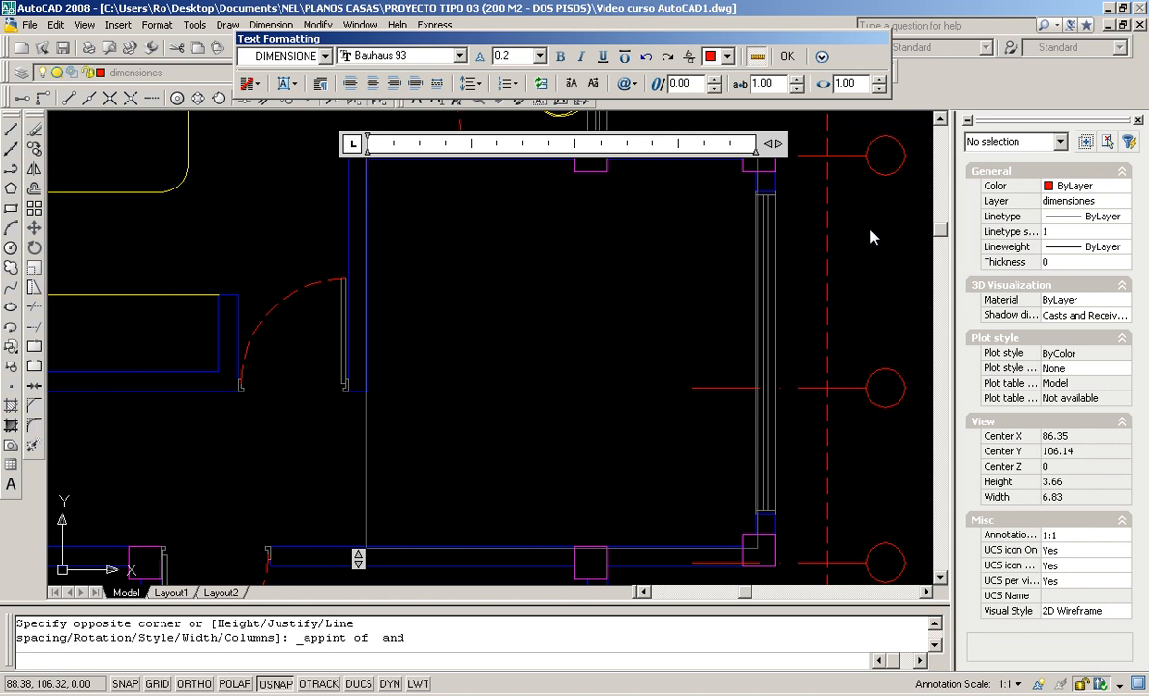
# Try the label ESTUDIO in the DIMENSIONES style and erase it.
pyautogui.write('ESTUDIO')
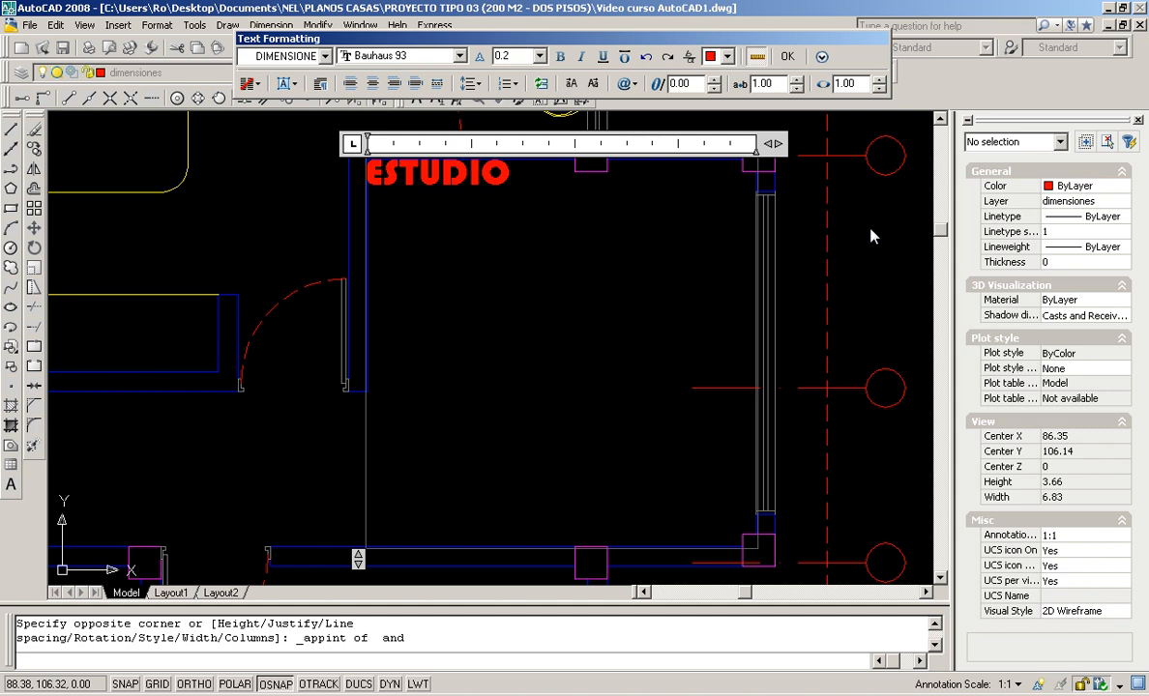
pyautogui.press('BackSpace')
pyautogui.press('BackSpace')
pyautogui.press('BackSpace')
pyautogui.press('BackSpace')
pyautogui.press('BackSpace')
pyautogui.press('BackSpace')
pyautogui.press('BackSpace')
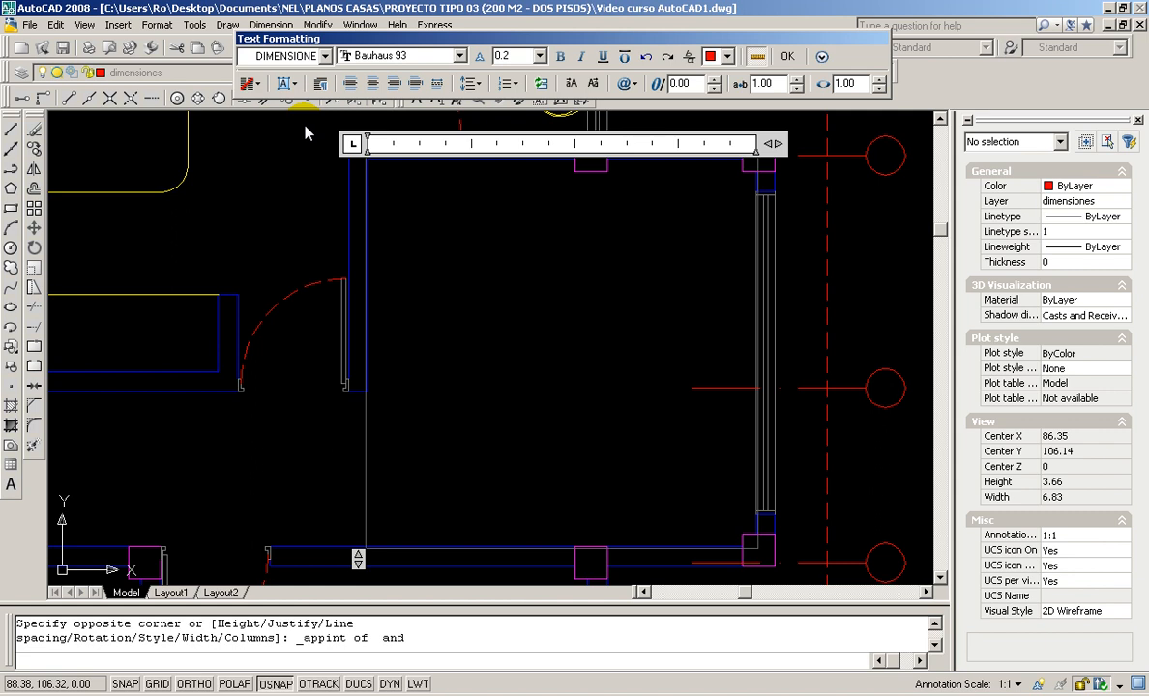
# Switch the text style to Standard, enter ESTUDIO as the room label and finish the text.
pyautogui.click(325, 56)
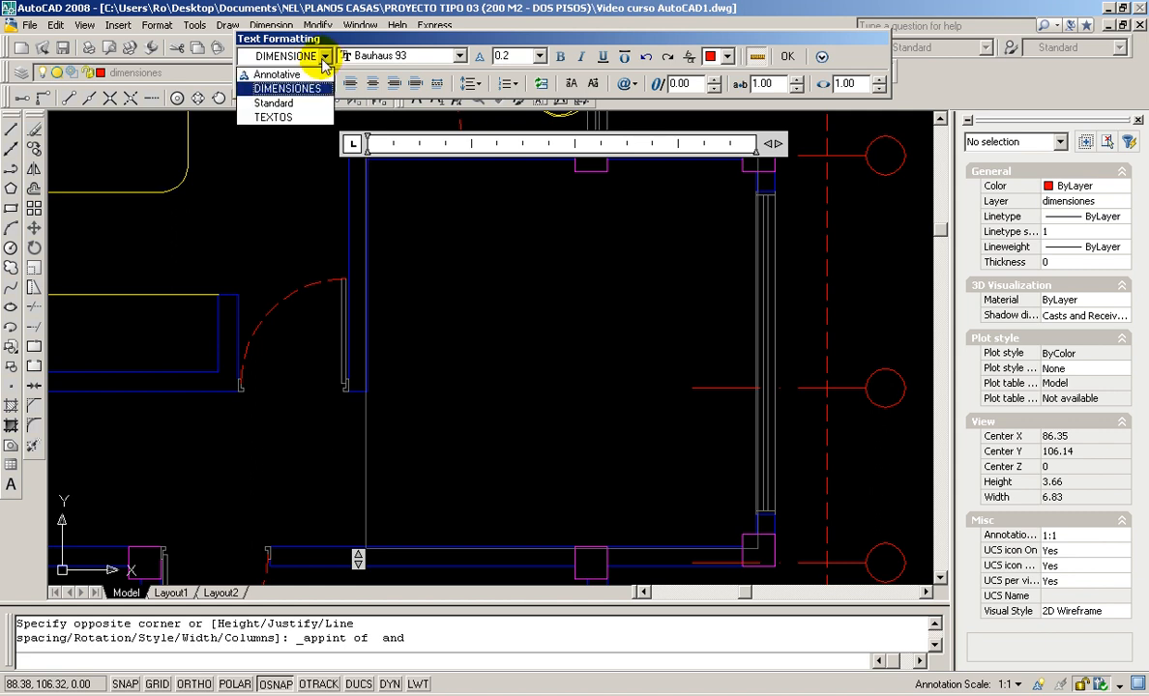
pyautogui.click(277, 104)
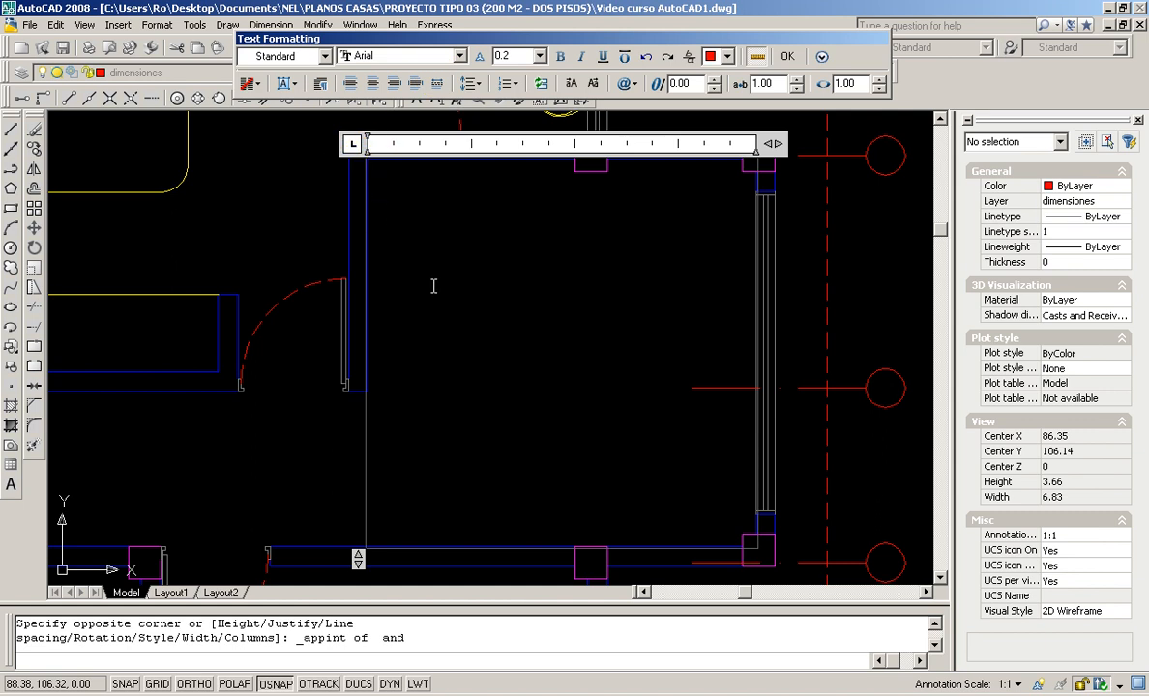
pyautogui.write('ESTUDIO')
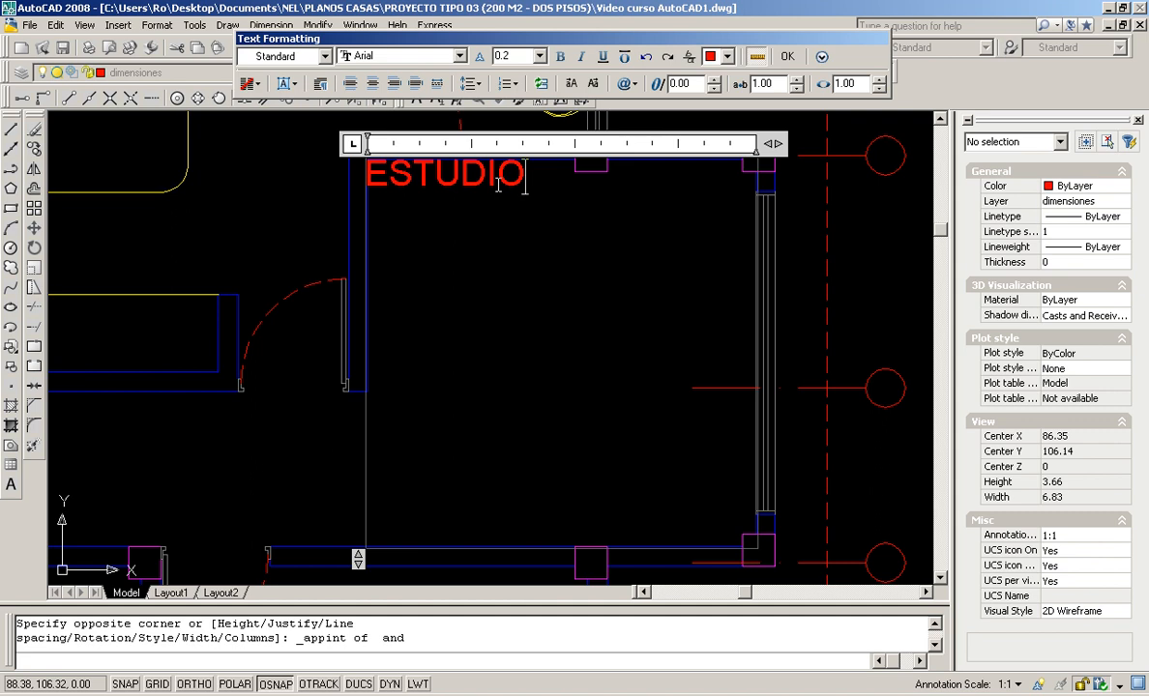
pyautogui.click(788, 64)
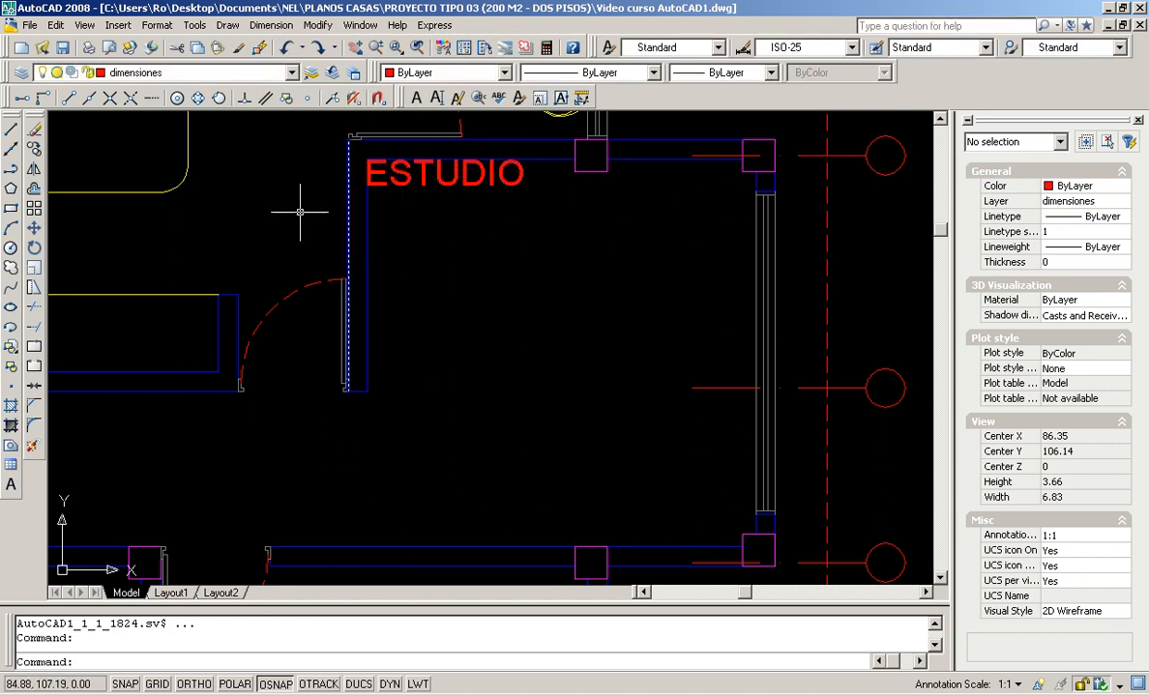
# Assign the ESTUDIO text to the TEXTO layer and make TEXTO the current layer.
pyautogui.click(425, 182)
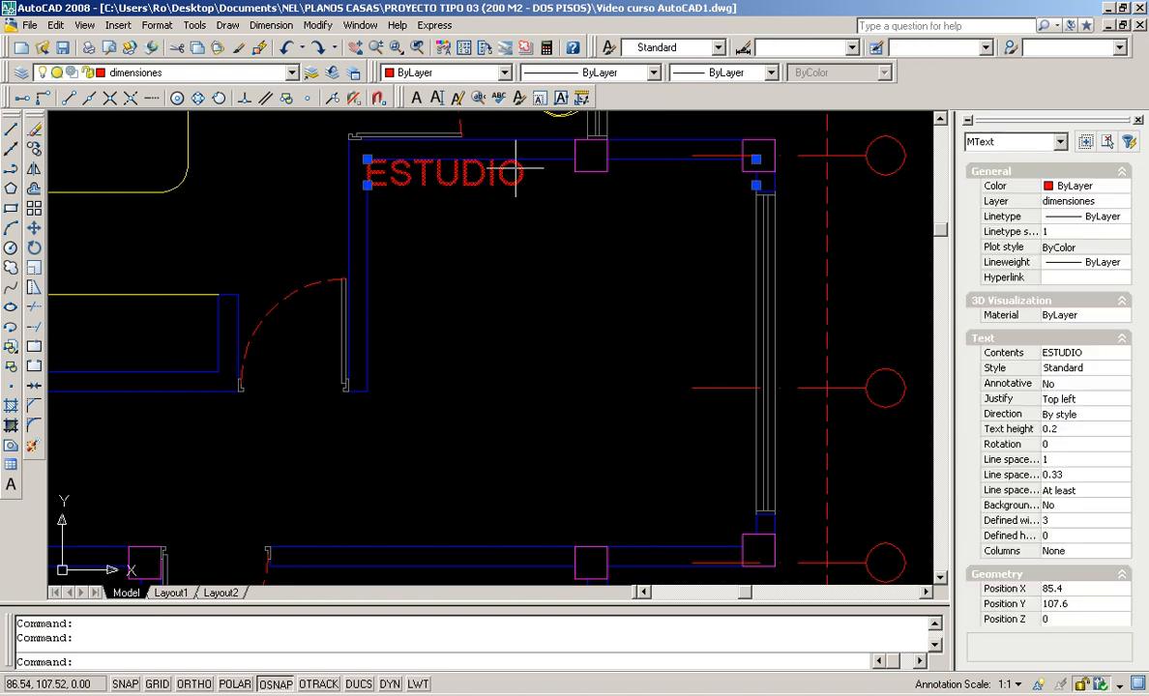
pyautogui.click(290, 74)
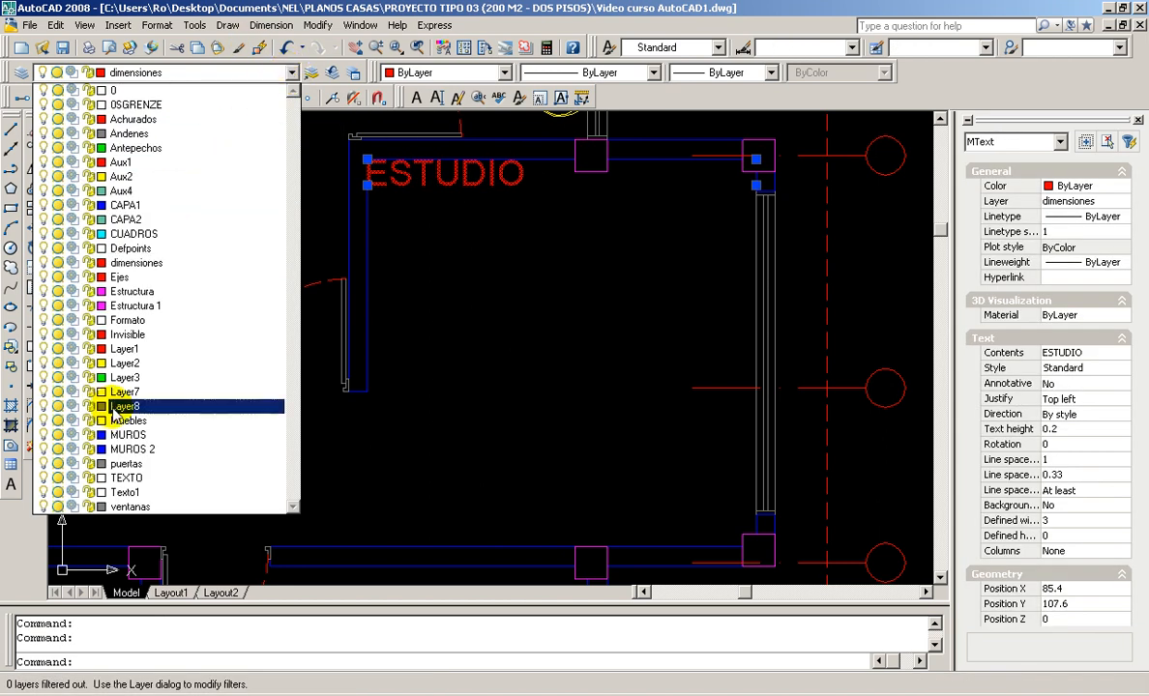
pyautogui.click(153, 480)
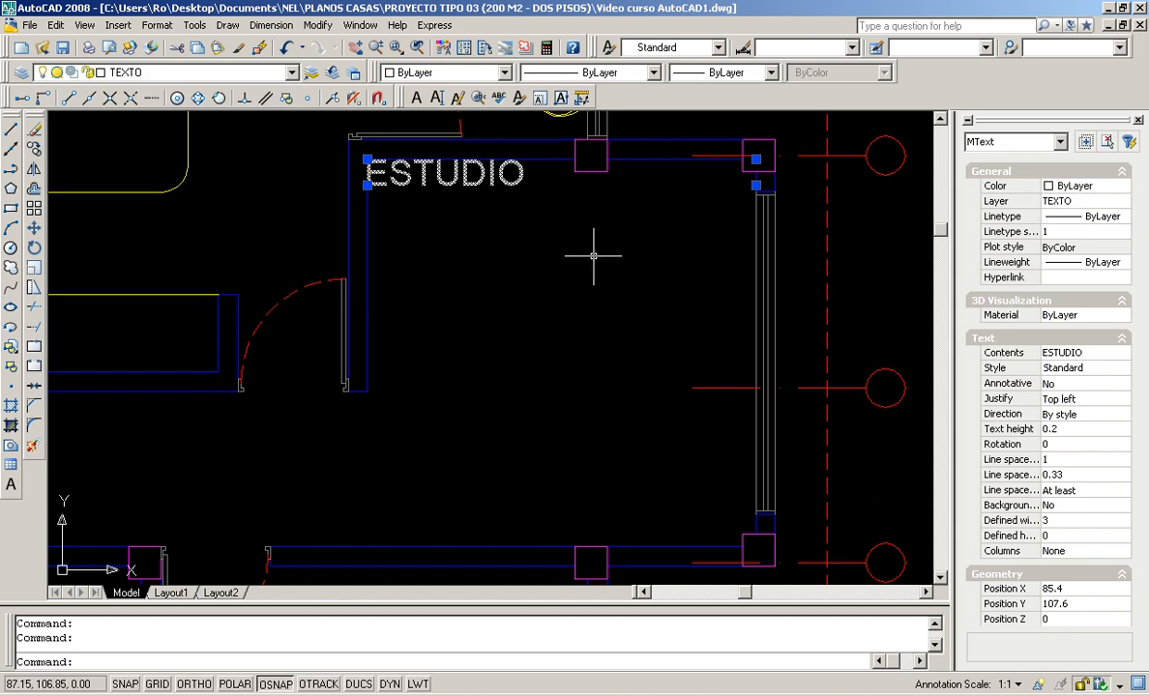
pyautogui.press('Escape')
pyautogui.press('Escape')
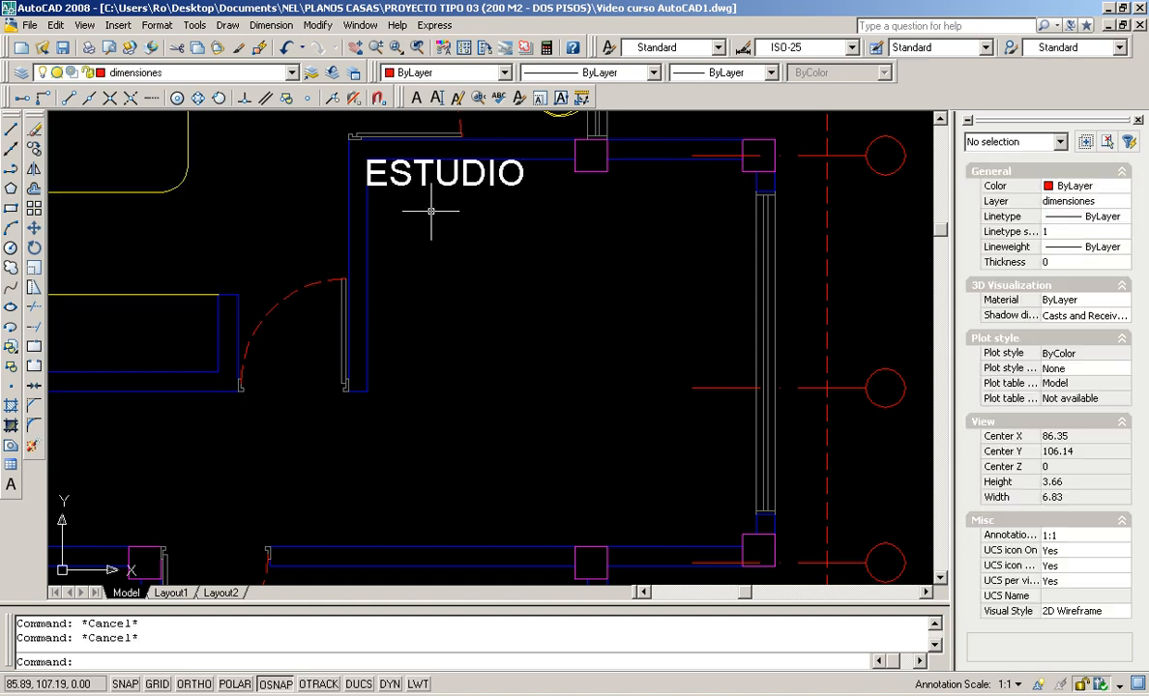
pyautogui.click(291, 74)
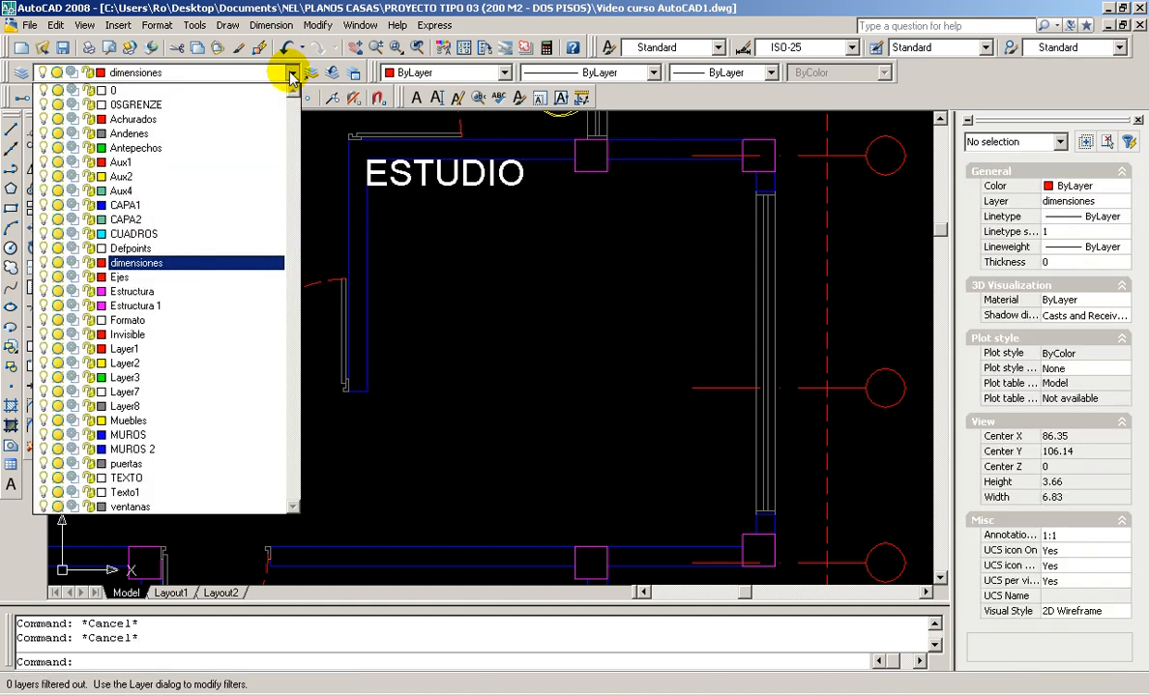
pyautogui.click(154, 480)
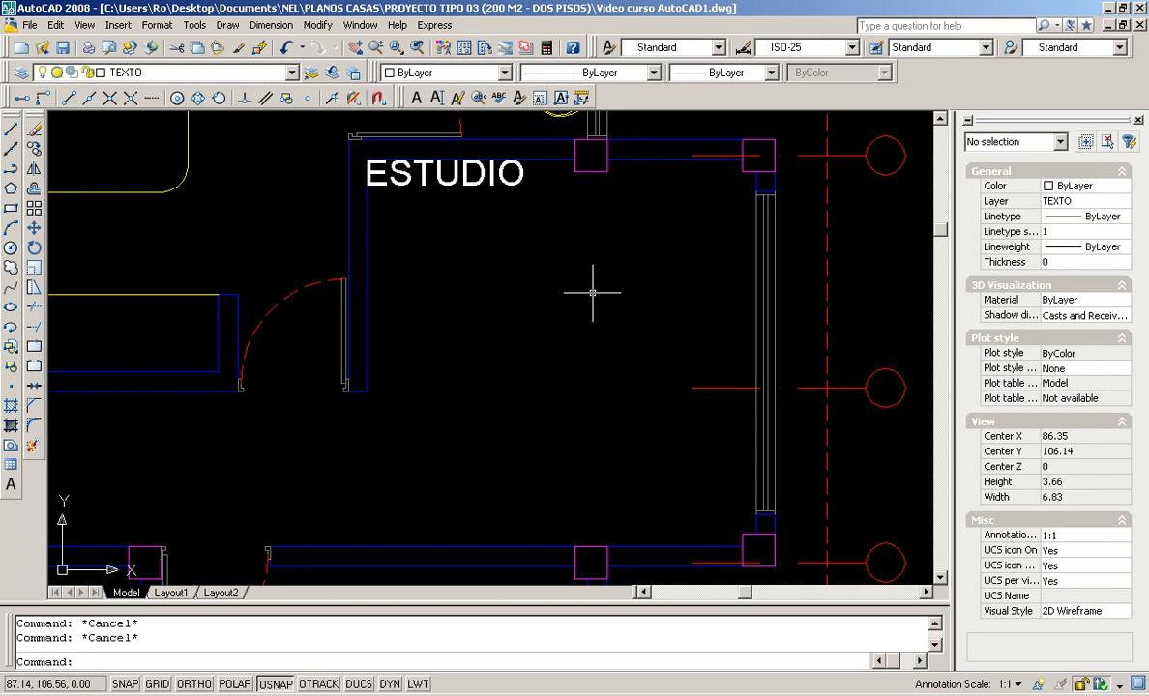
# Start multiline text with a box spanning the study from its upper-left inner corner to the apparent intersection at its lower-right inner corner.
pyautogui.click(417, 99)
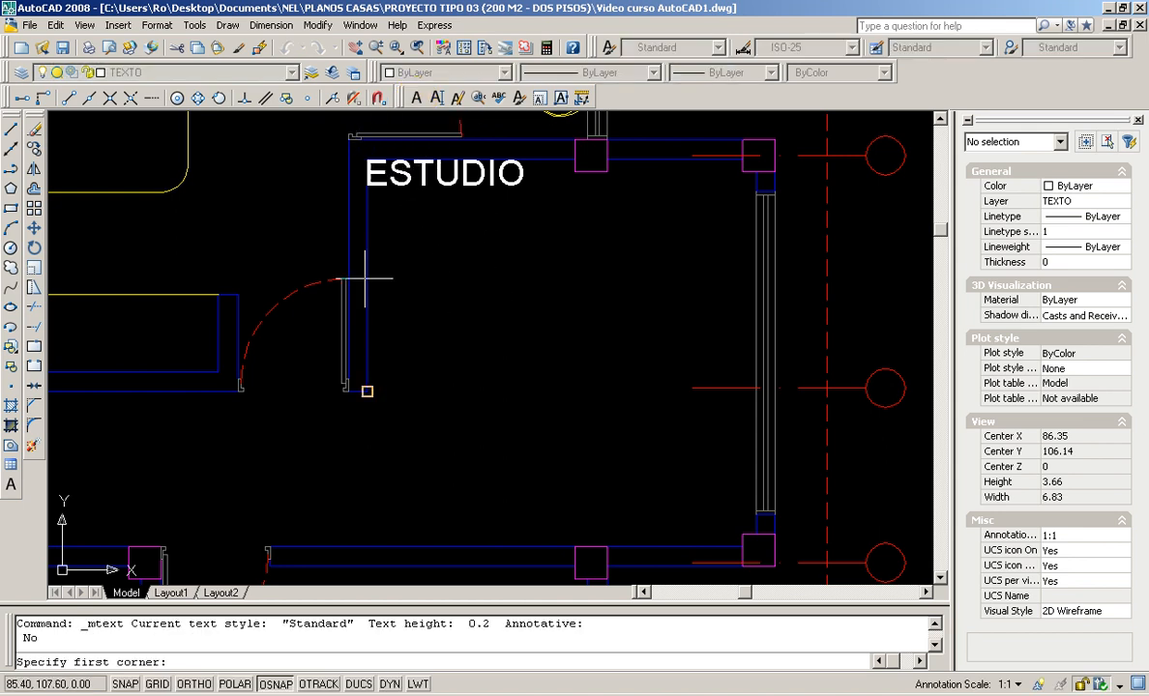
pyautogui.click(368, 161)
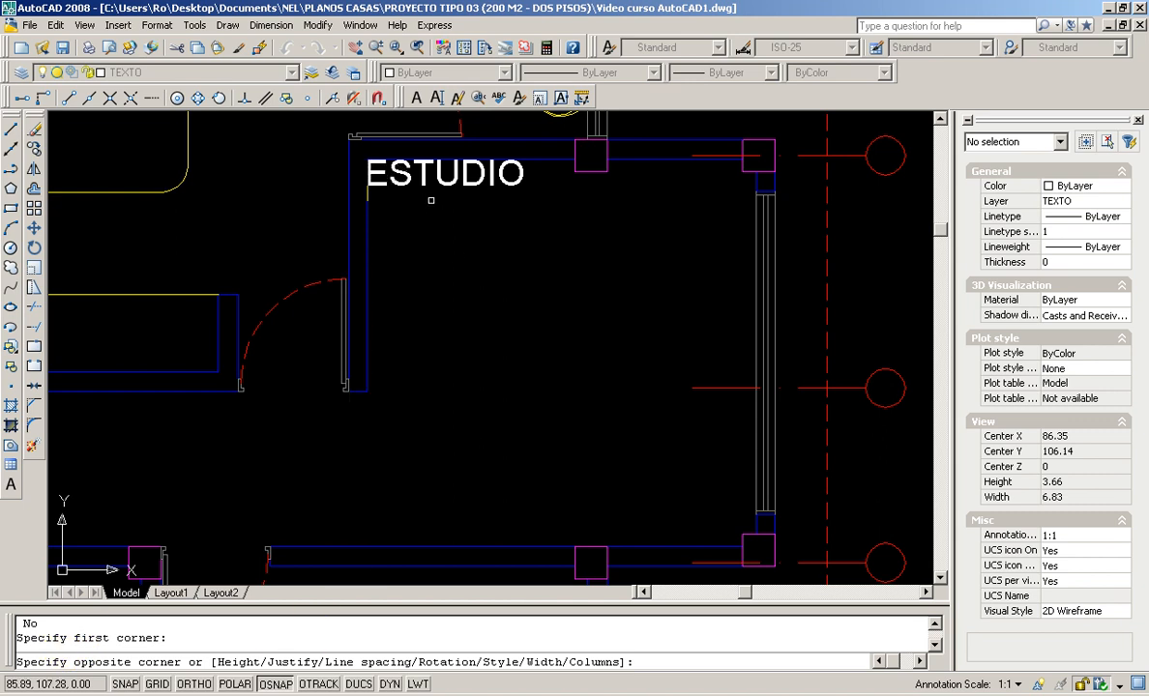
pyautogui.click(131, 99)
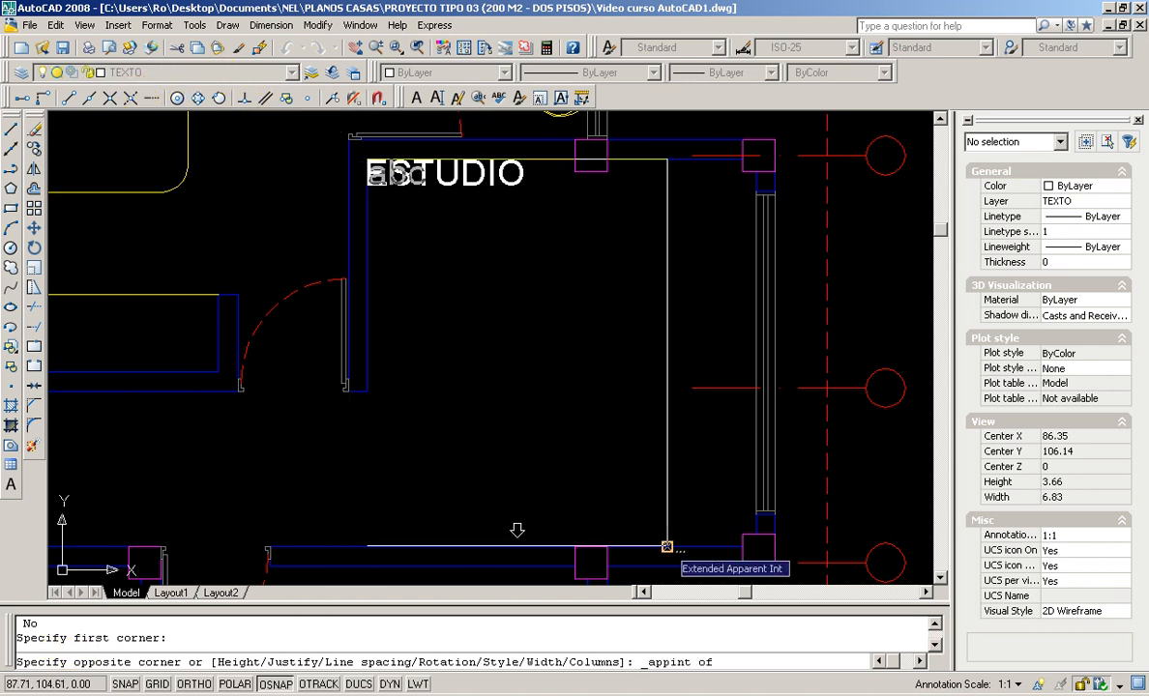
pyautogui.click(668, 548)
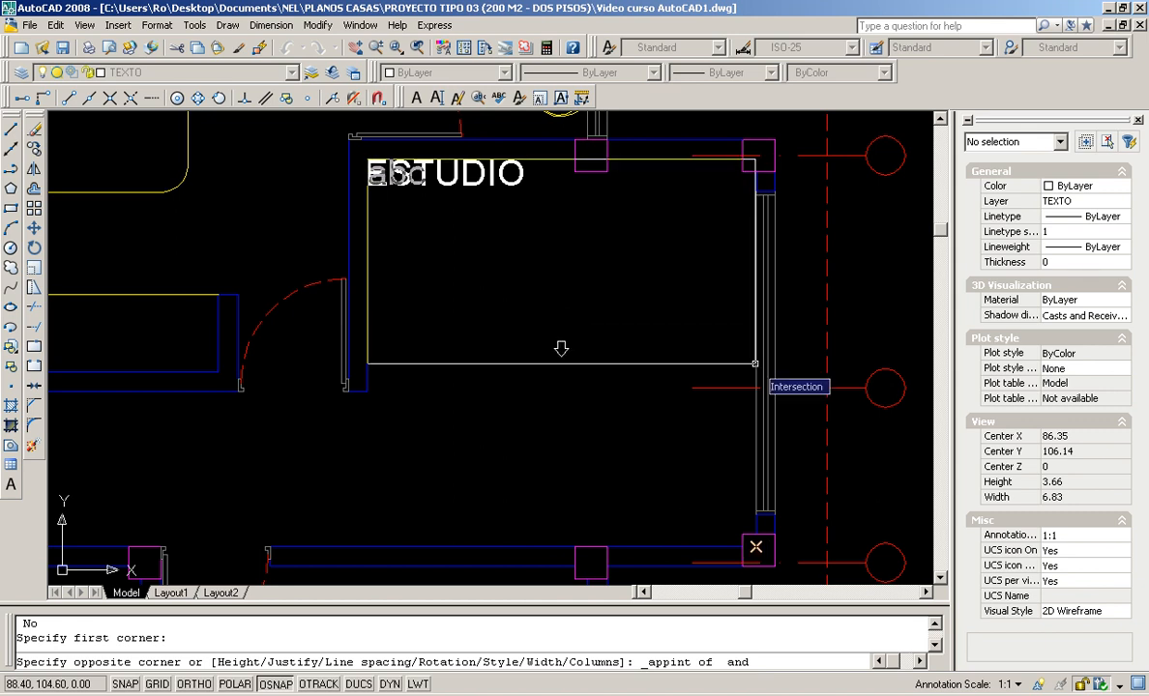
pyautogui.click(756, 385)
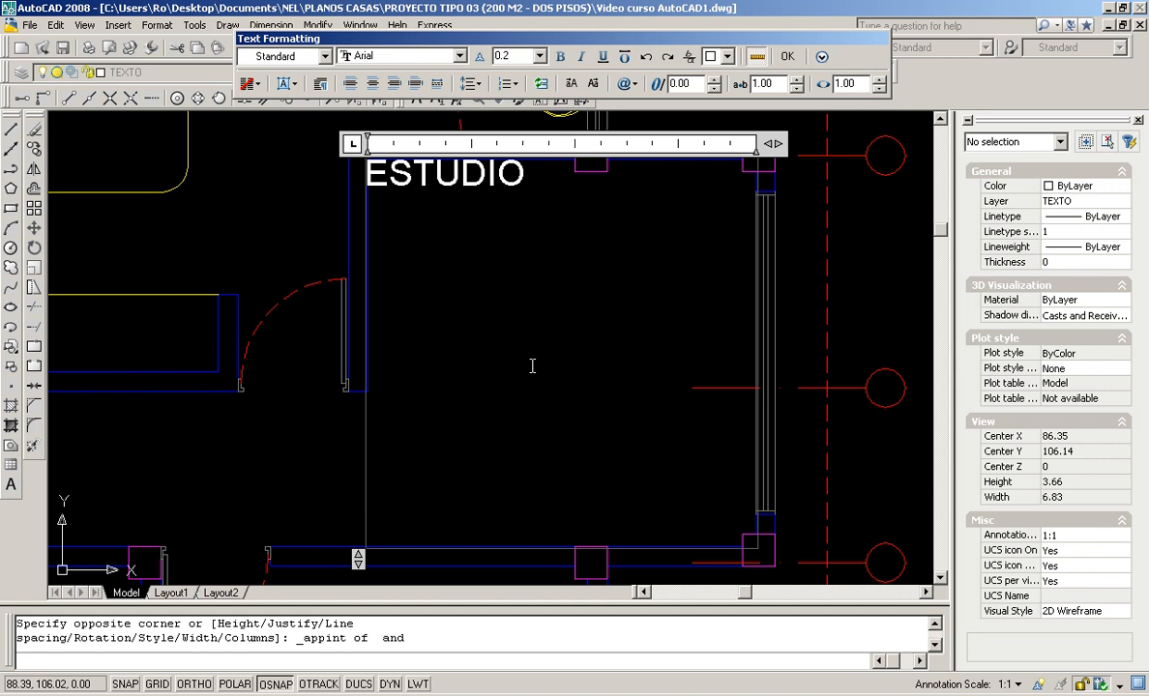
# Set the text justification to Bottom Right, enter ESTUDIO as the label and finish the text.
pyautogui.click(298, 85)
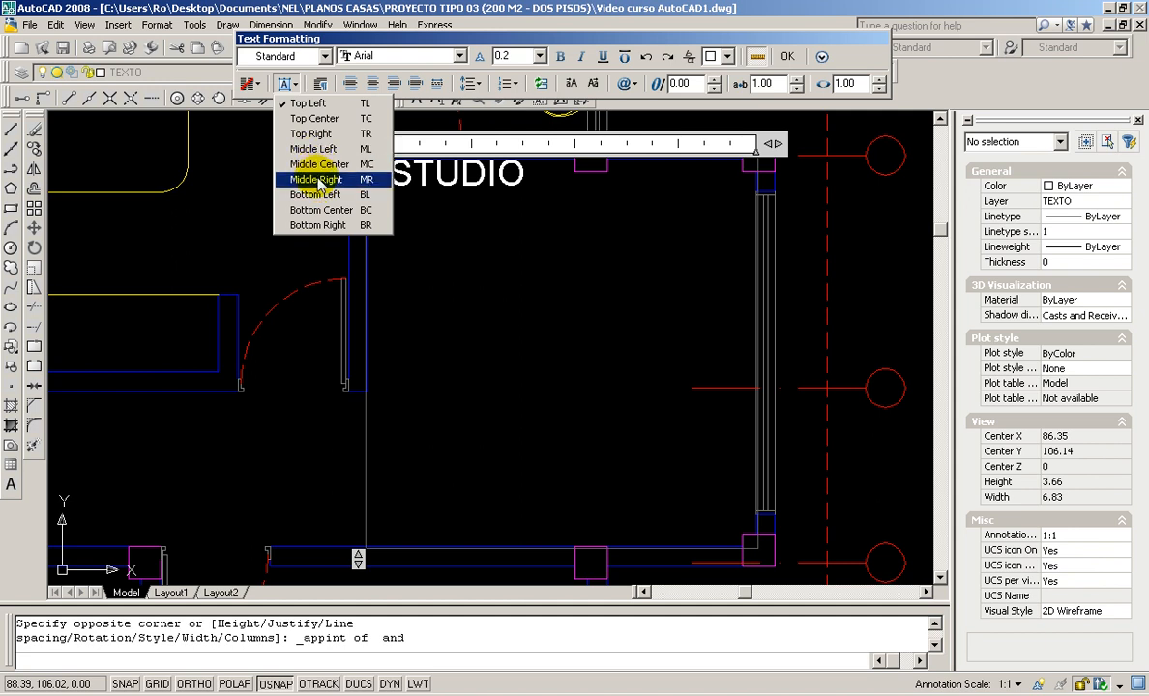
pyautogui.click(298, 226)
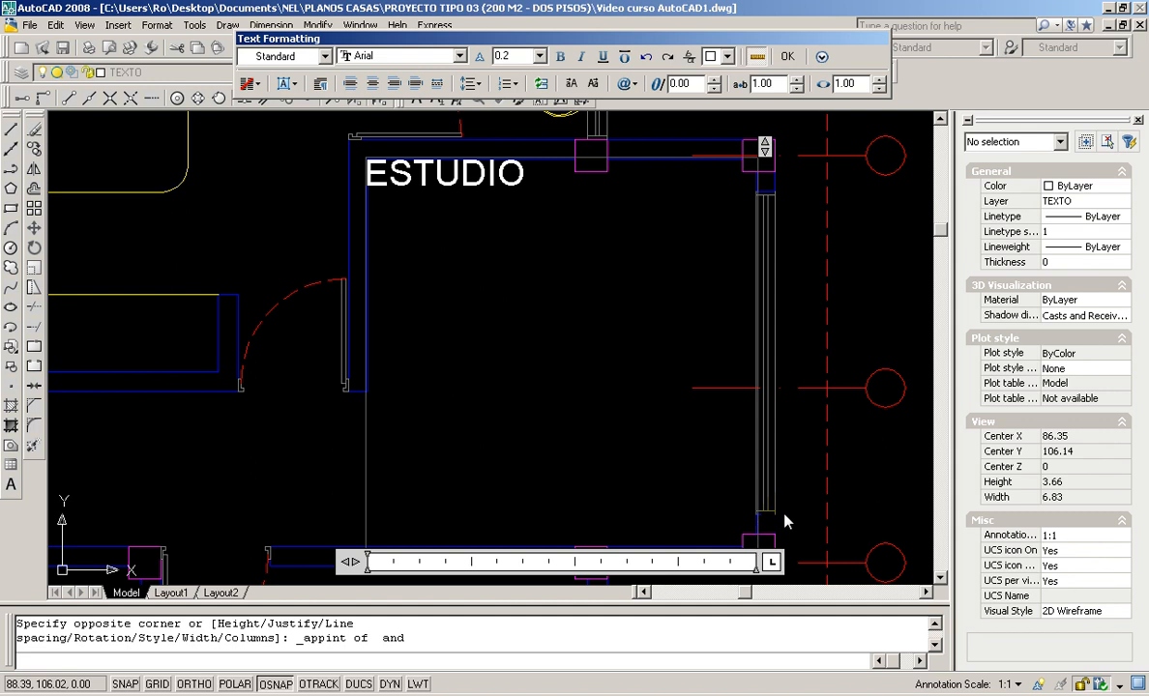
pyautogui.write('EST')
pyautogui.write('DIO')
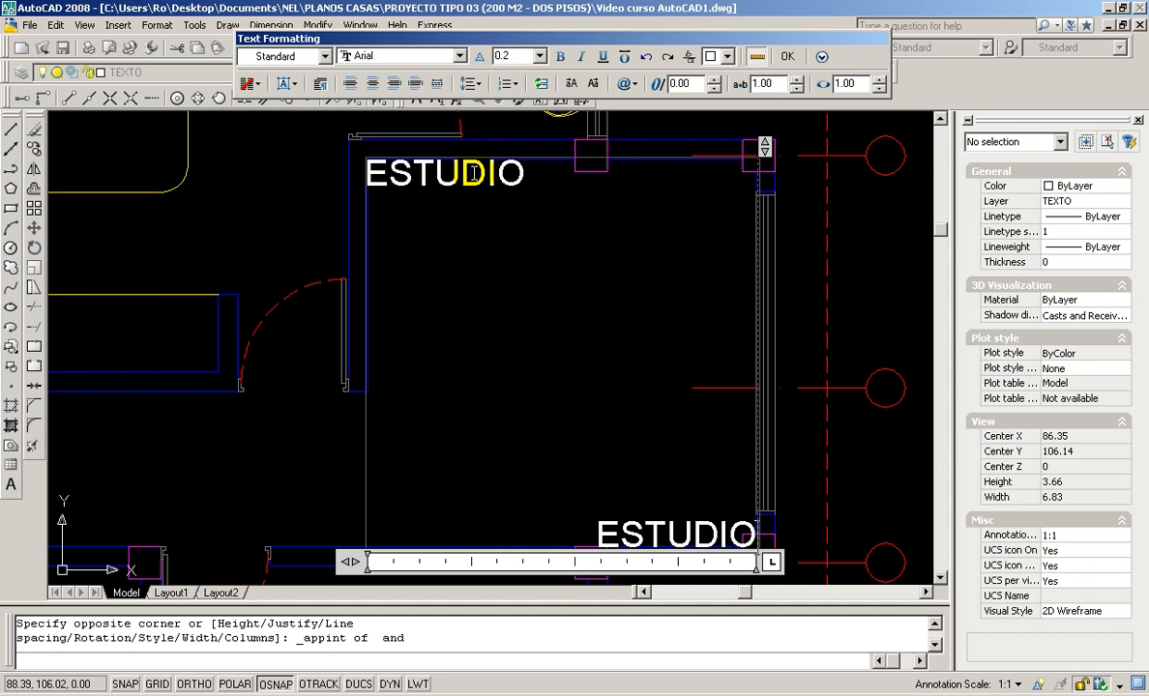
pyautogui.click(788, 55)
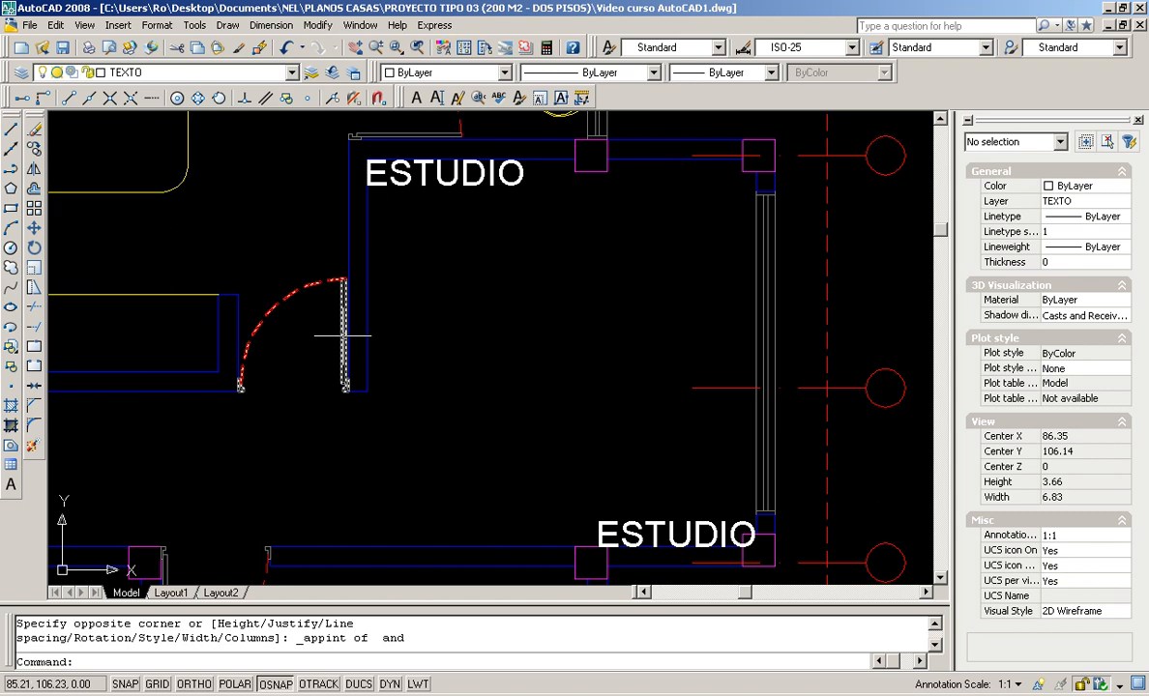
# Define another multiline text box over the whole study interior, using the apparent intersection of the inner walls for its opposite corner.
pyautogui.click(417, 98)
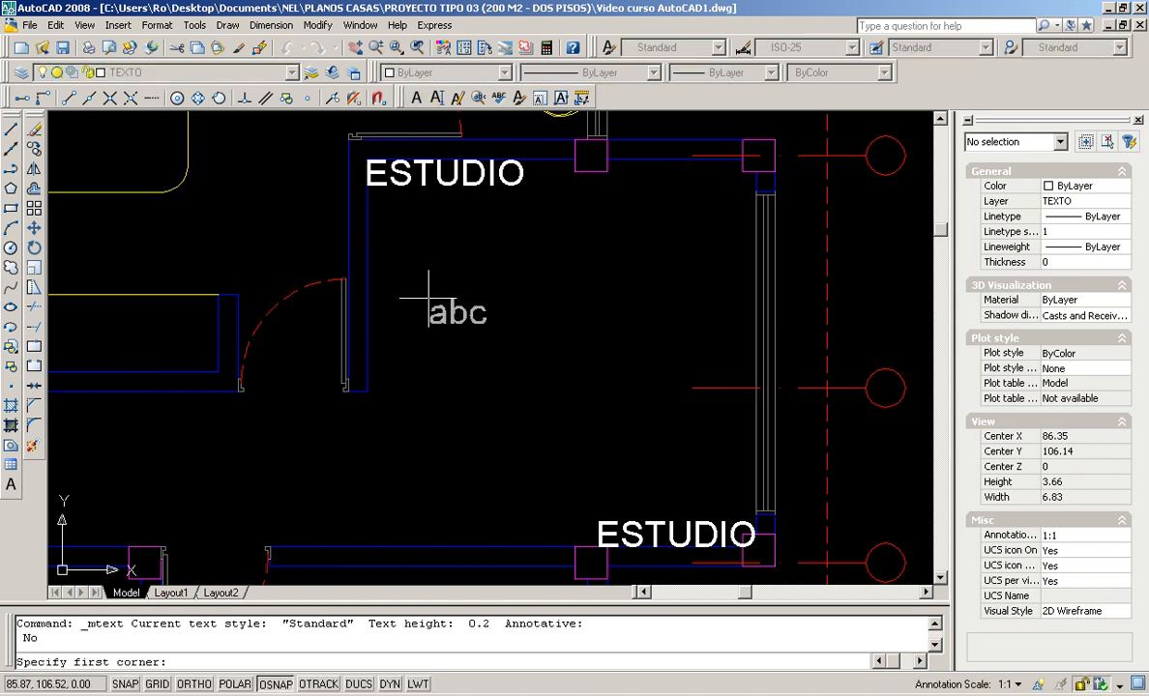
pyautogui.click(367, 158)
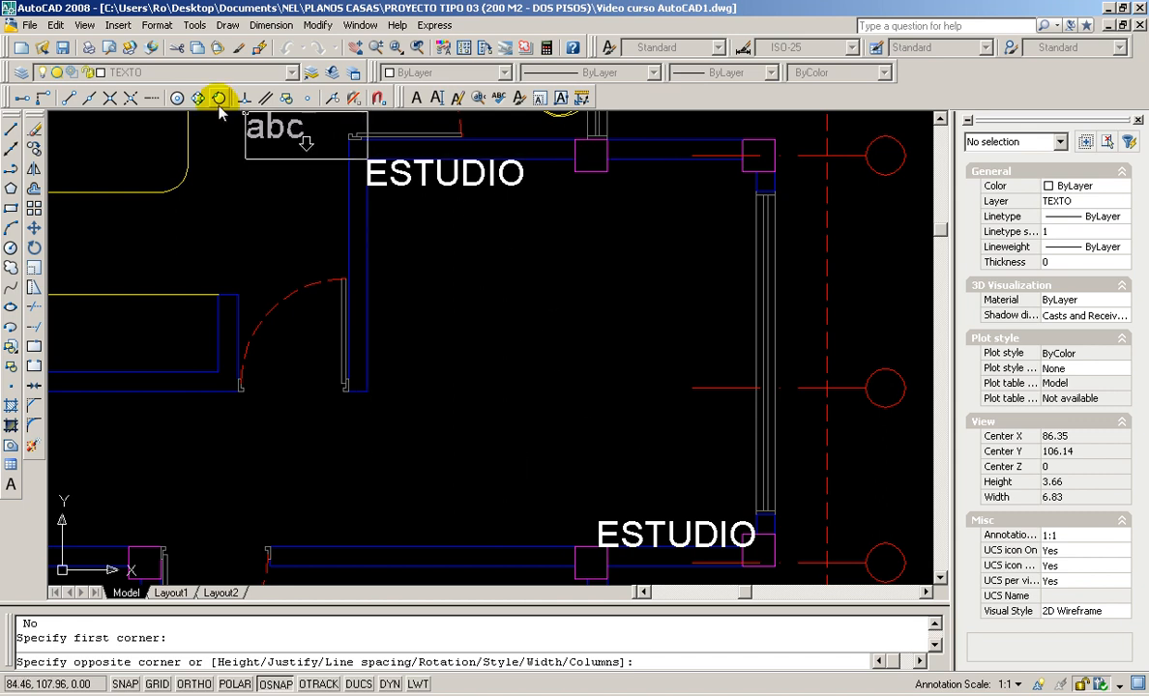
pyautogui.click(131, 98)
pyautogui.click(527, 545)
pyautogui.click(754, 547)
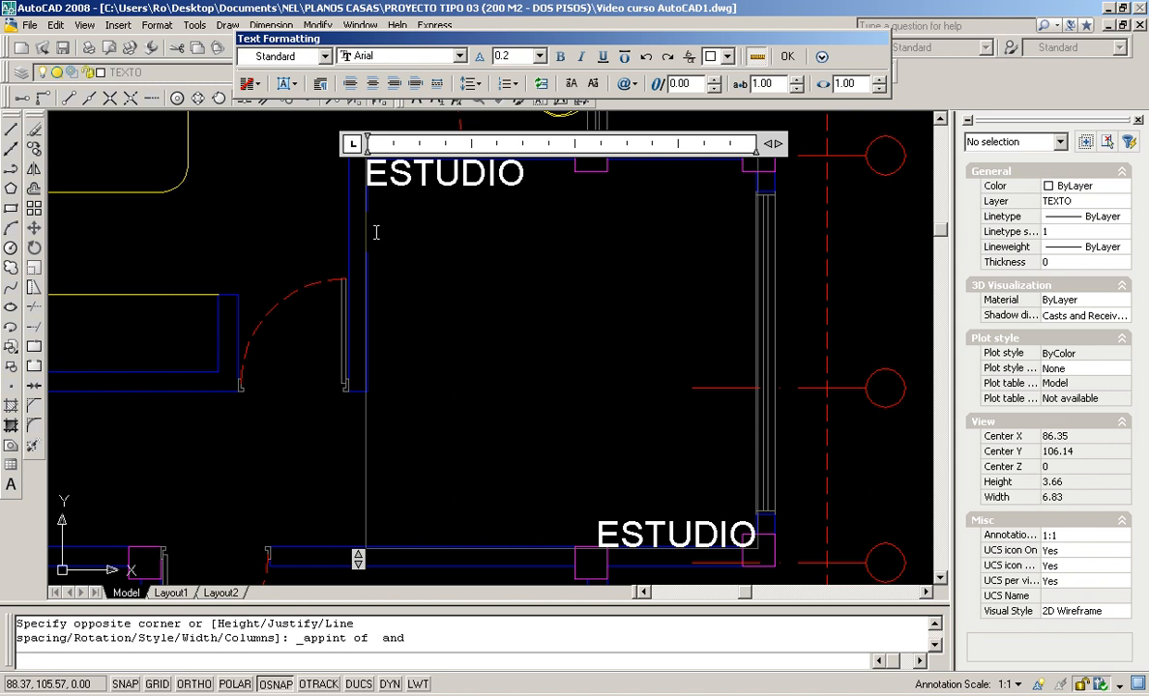
# Set the text justification to Middle Center, enter ESTUDIO and finish the room label.
pyautogui.click(290, 85)
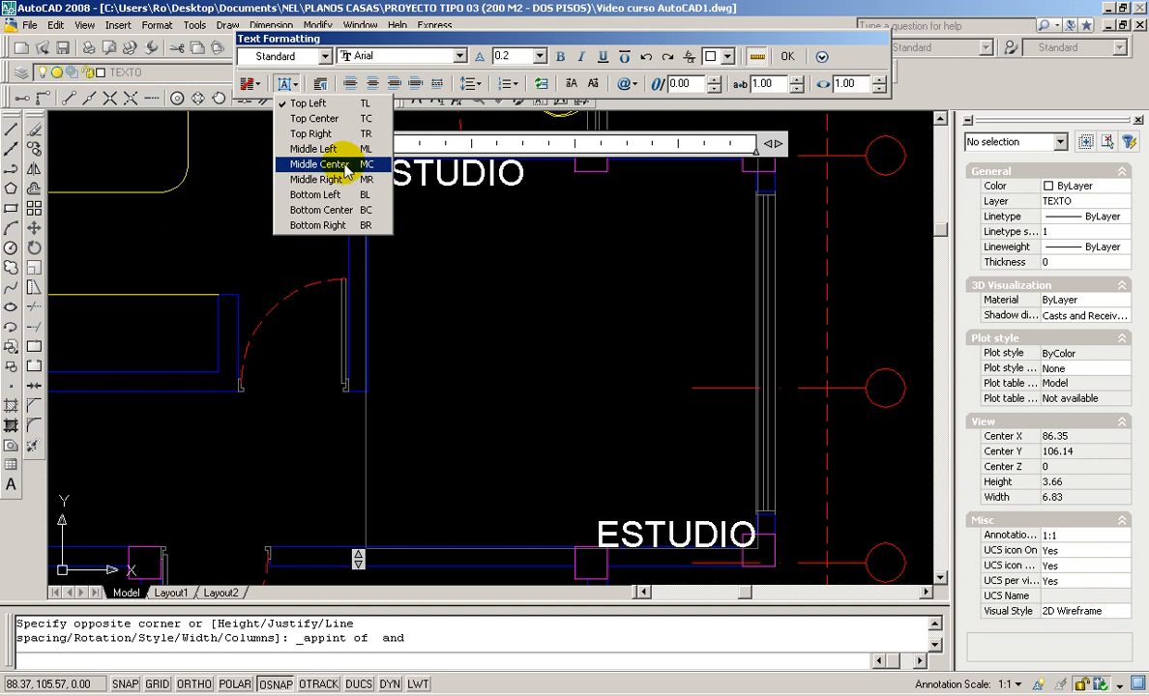
pyautogui.click(312, 165)
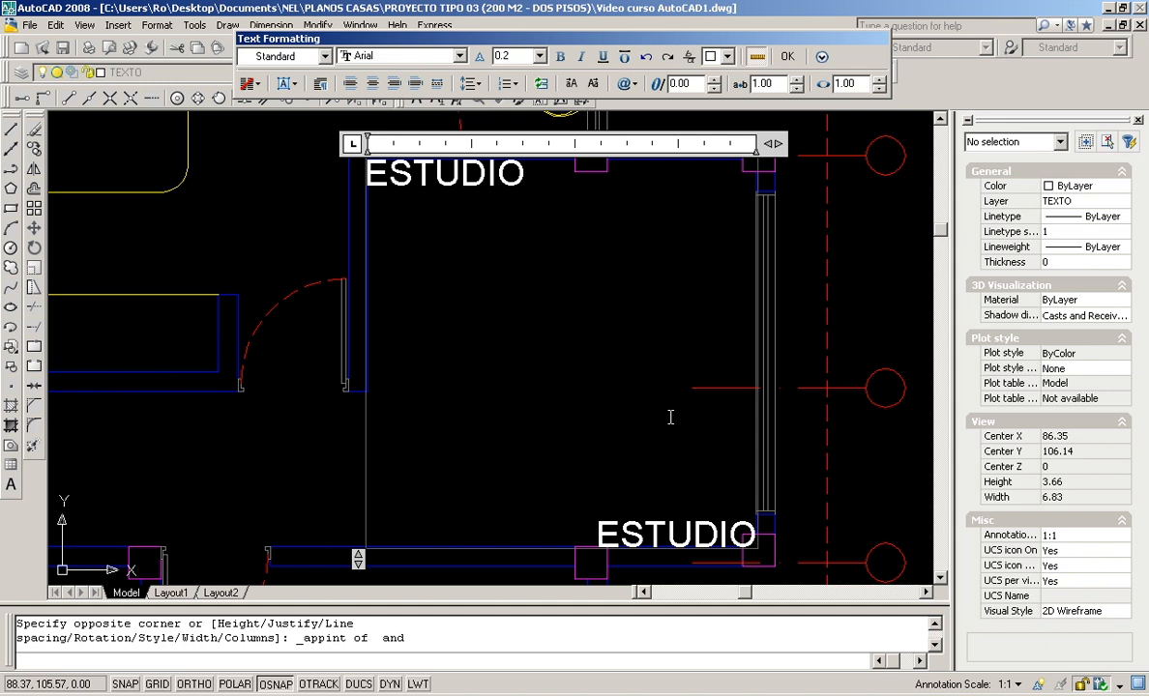
pyautogui.write('ESTUDIO')
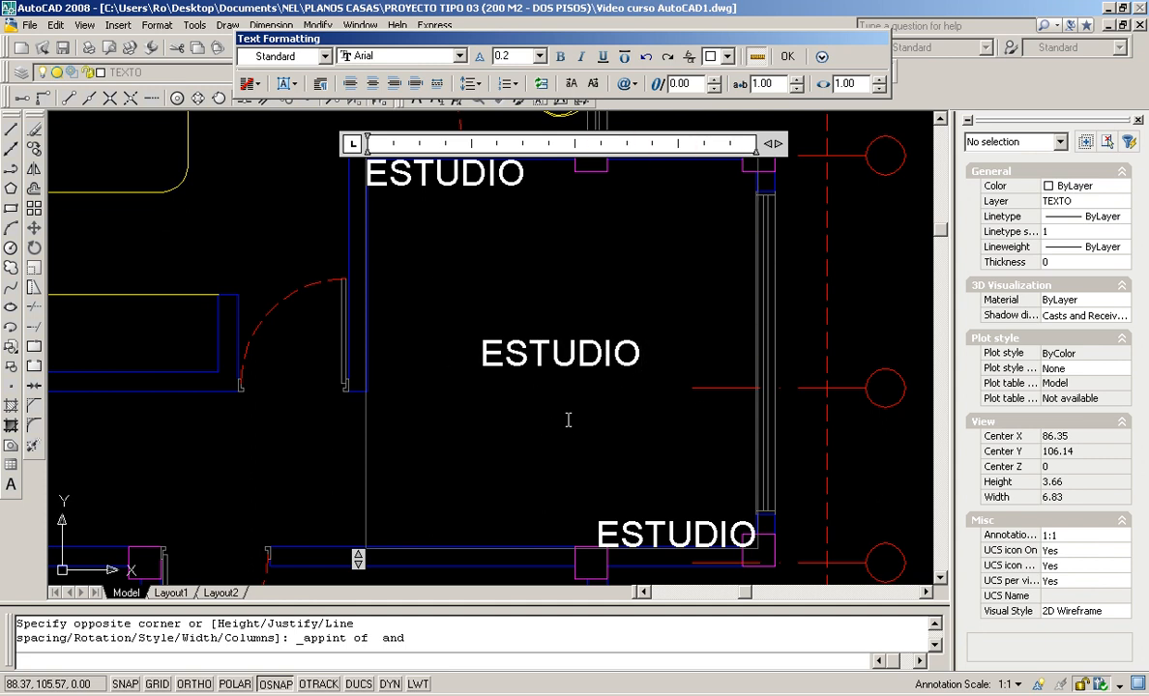
pyautogui.moveTo(641, 355); pyautogui.dragTo(624, 357)
pyautogui.click(788, 57)
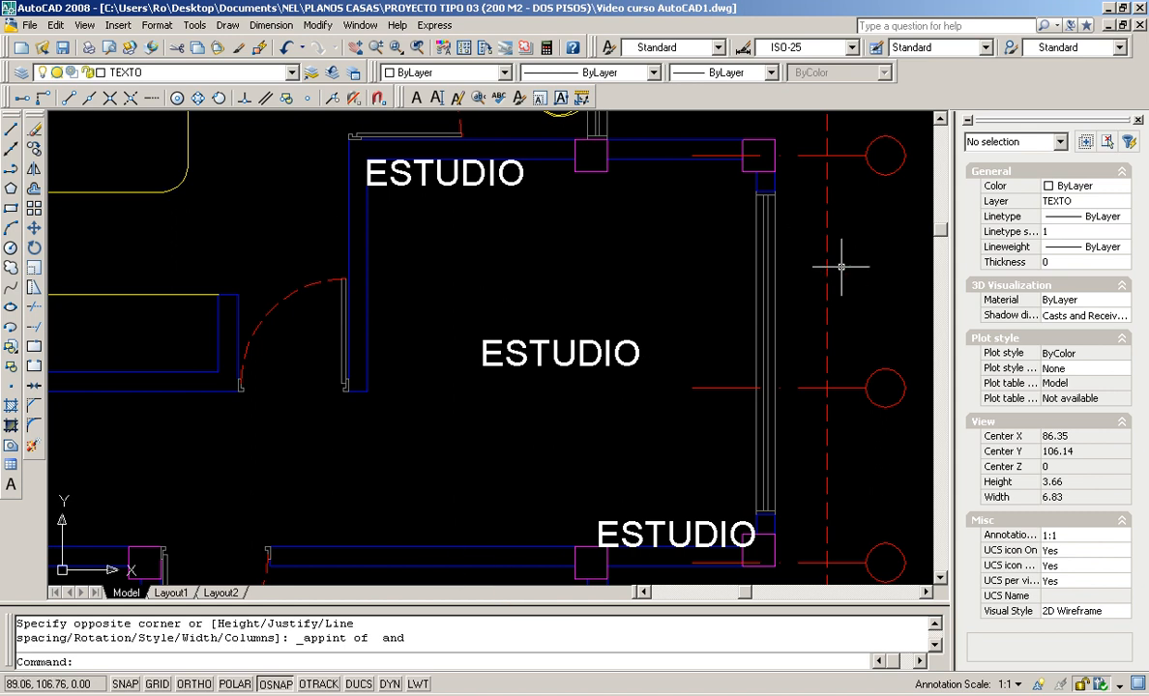
# Erase the two ESTUDIO labels at the study's upper-left and lower-right corners, keeping only the centred one.
pyautogui.click(34, 129)
pyautogui.click(471, 176)
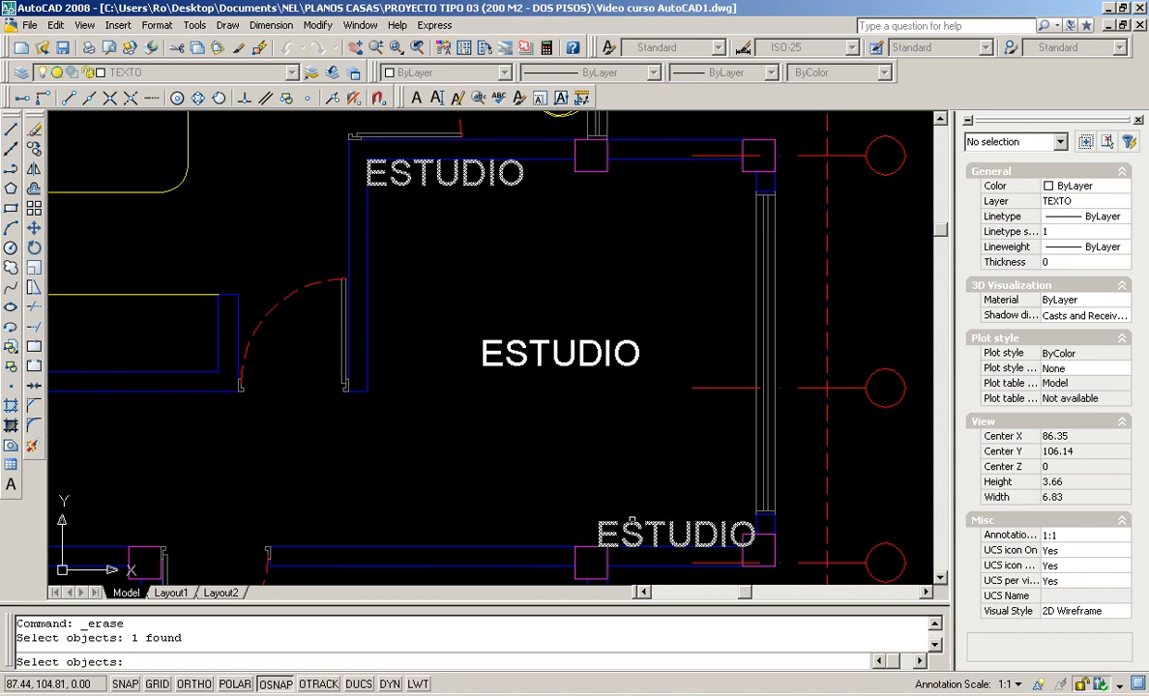
pyautogui.click(619, 534)
pyautogui.press('Return')
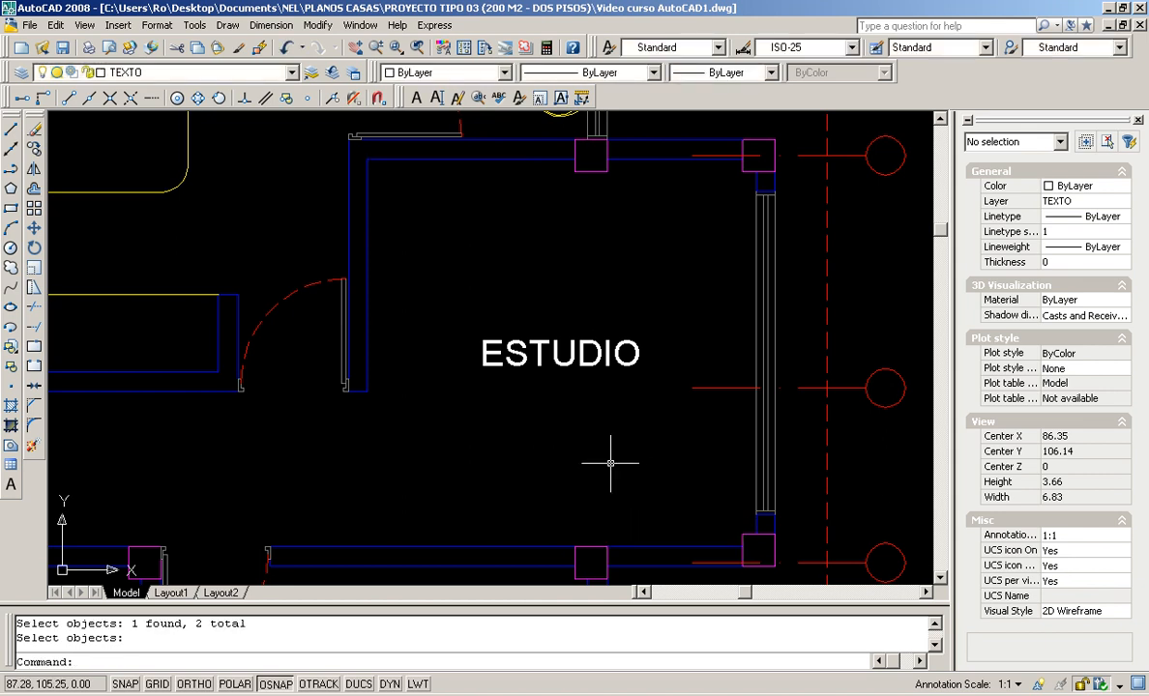
# Examine the room names and floor level marks on the finished PLANTA PRIMER PISO plan, including ALCOBA, BAÑO and ESTUDIO.
pyautogui.scroll(-3, 762, 356)
pyautogui.moveTo(777, 371); pyautogui.dragTo(399, 386, button='middle')
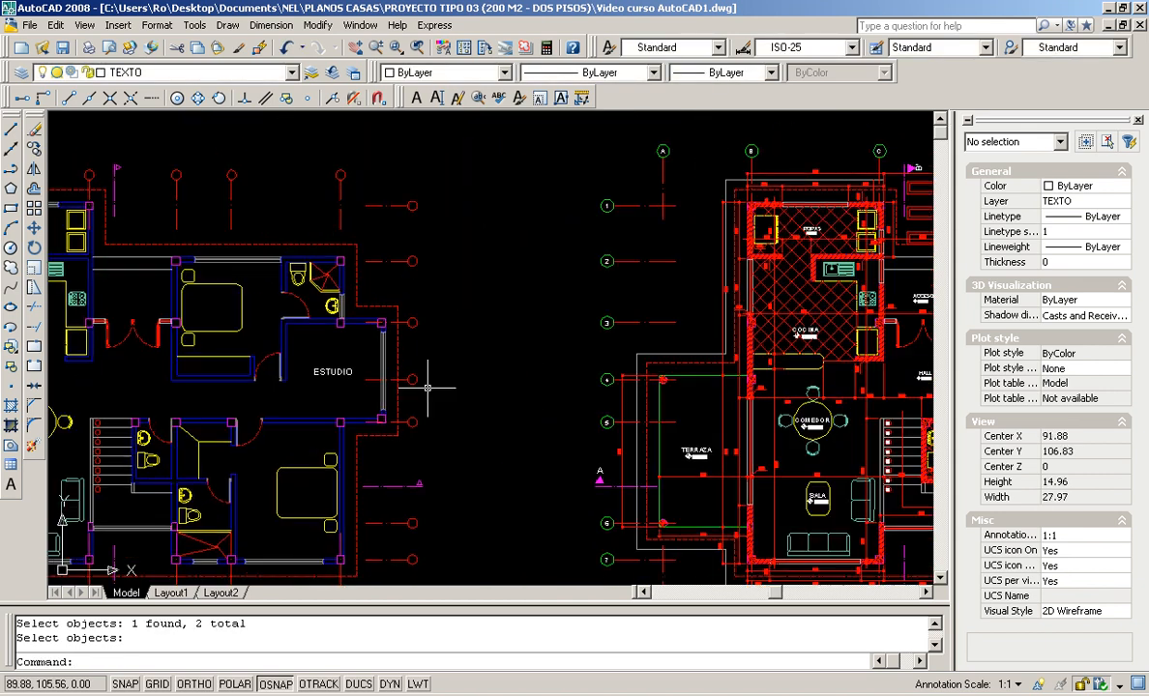
pyautogui.scroll(3, 427, 387)
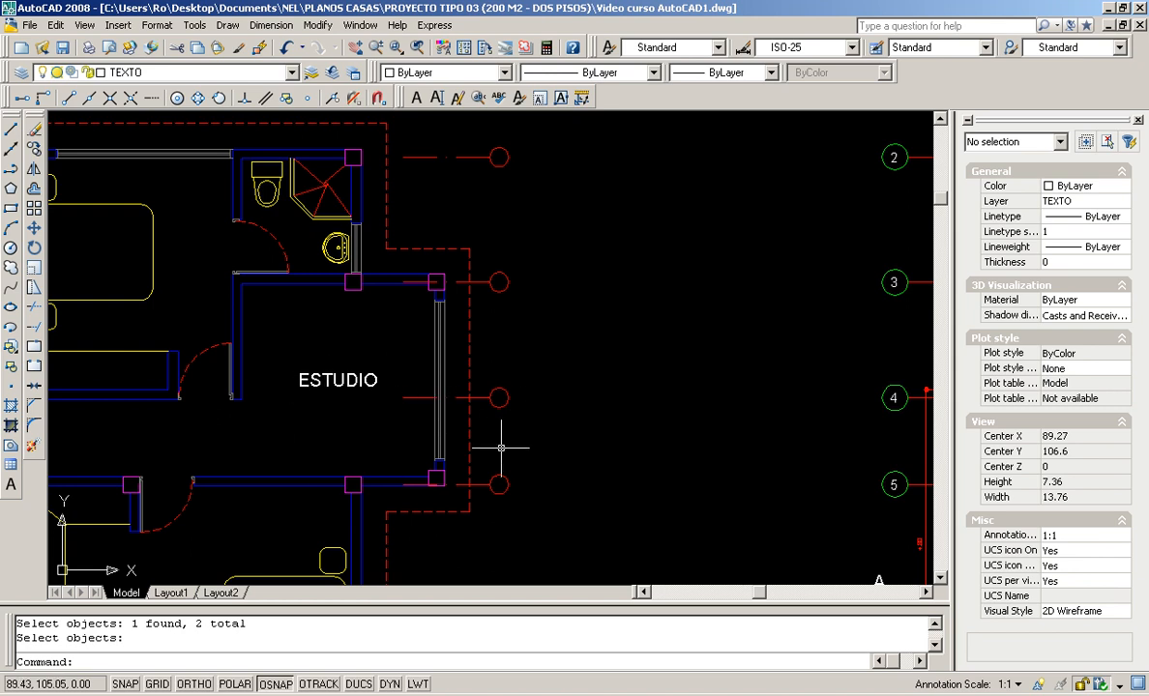
pyautogui.scroll(-4, 500, 449)
pyautogui.moveTo(846, 473); pyautogui.dragTo(491, 385, button='middle')
pyautogui.scroll(3, 547, 391)
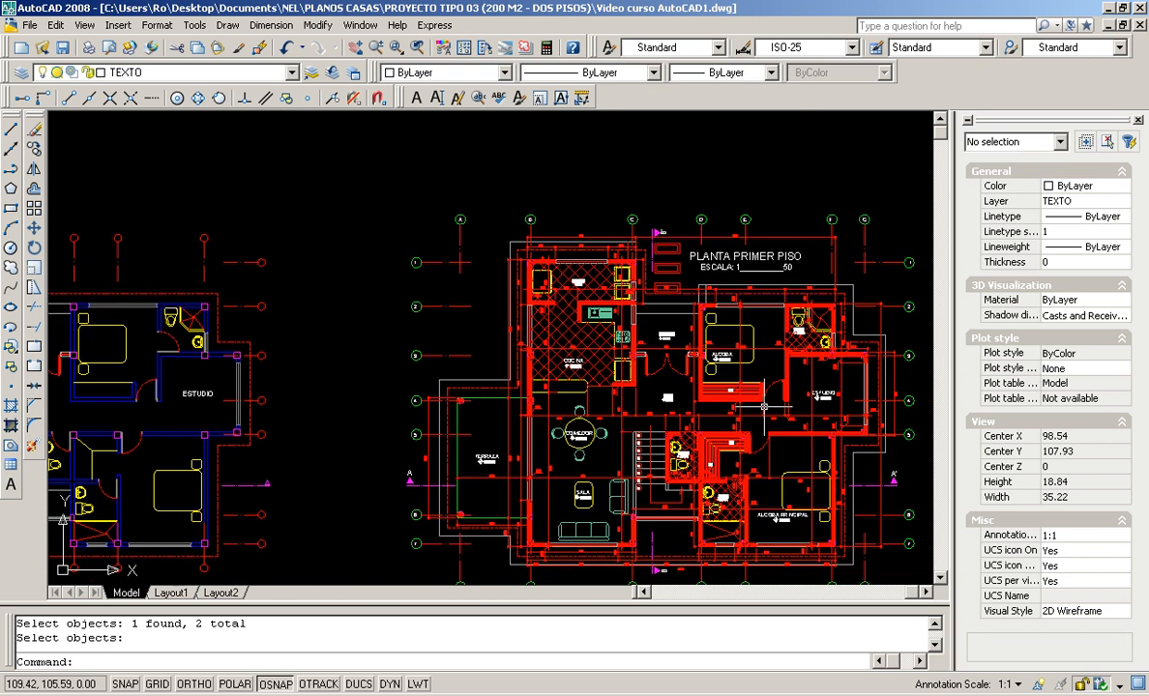
pyautogui.scroll(3, 725, 416)
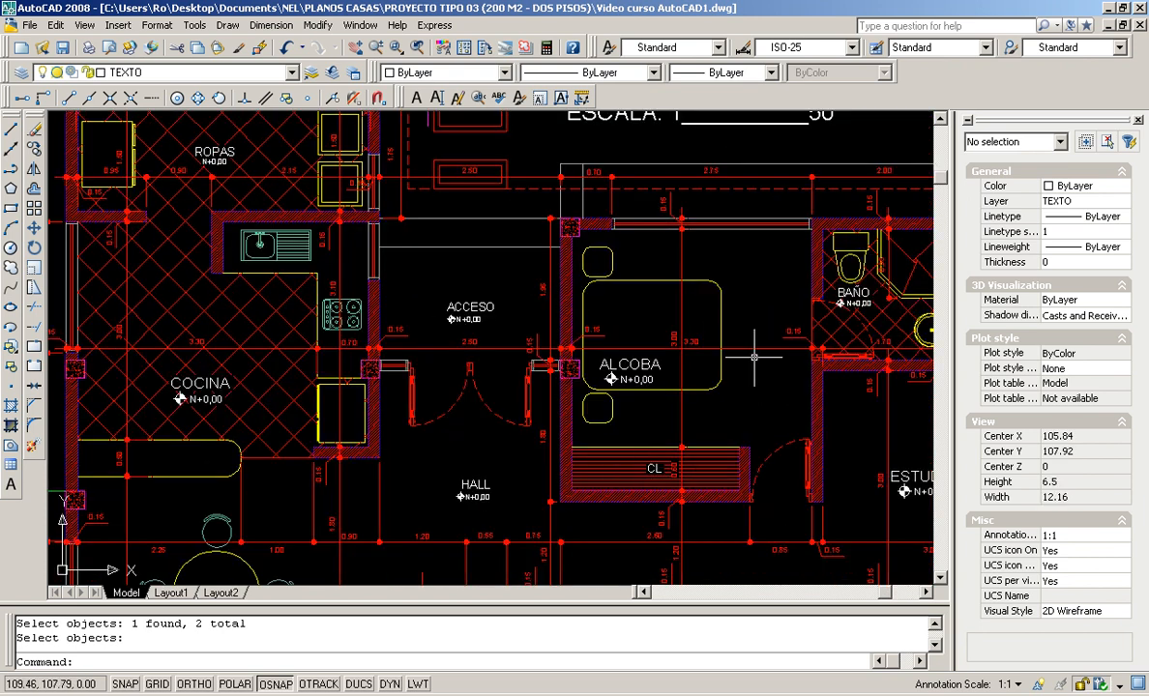
pyautogui.moveTo(780, 414); pyautogui.dragTo(446, 335, button='middle')
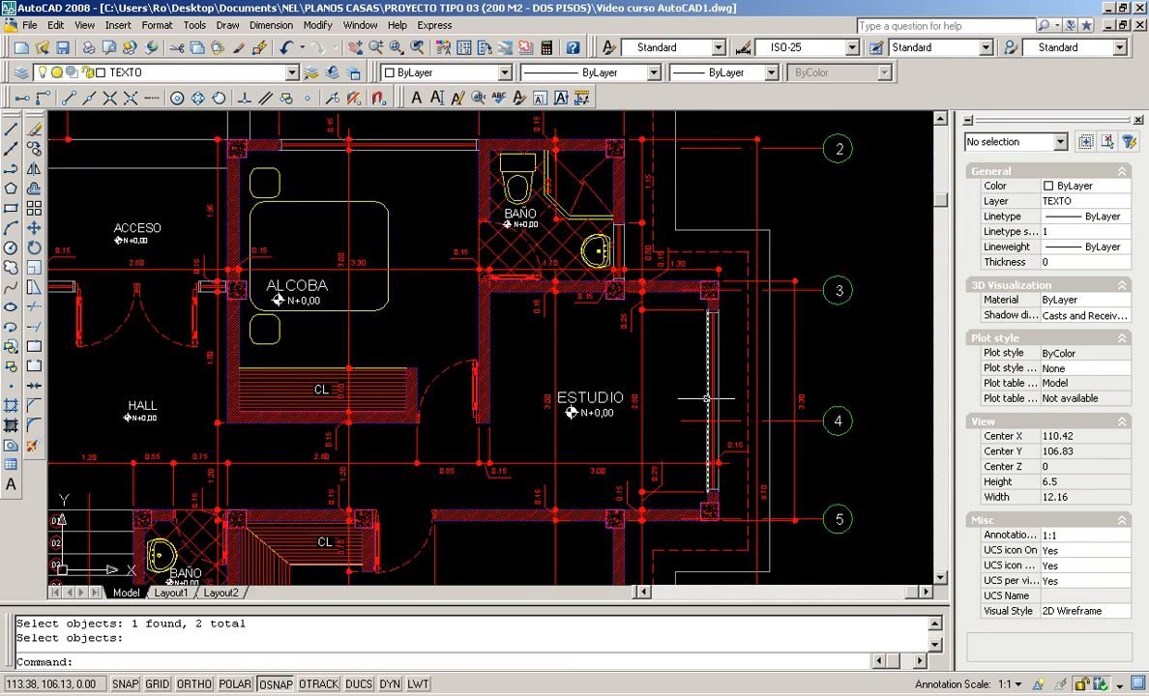
pyautogui.scroll(6, 486, 169)
pyautogui.scroll(-4, 285, 303)
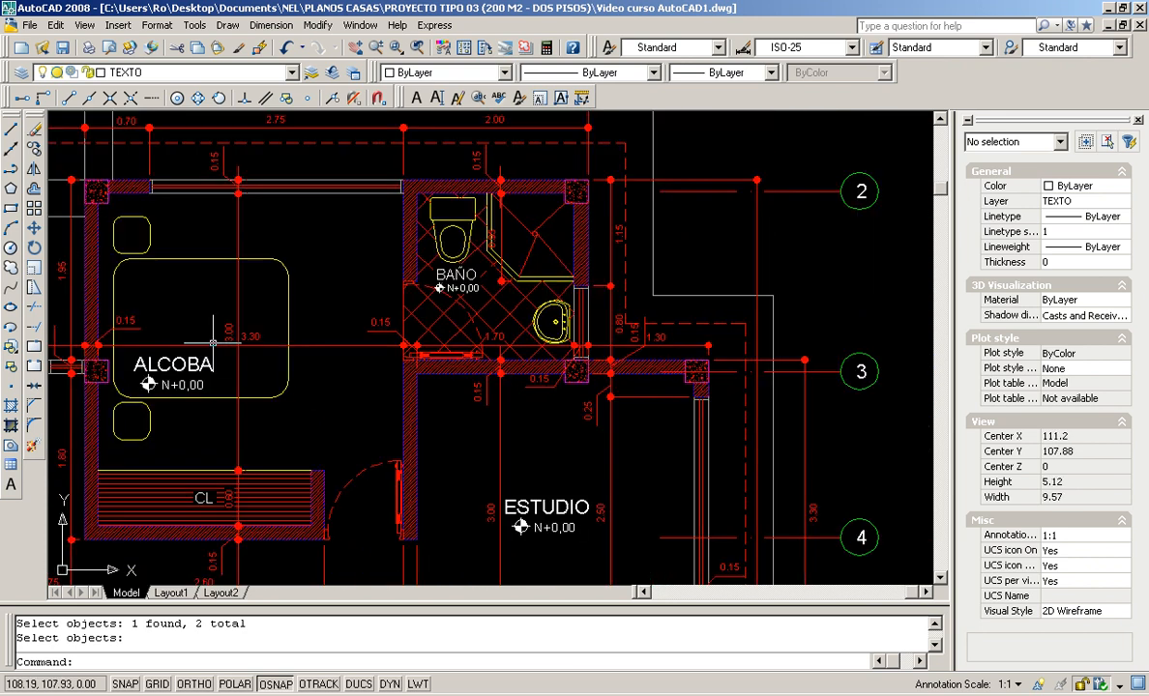
pyautogui.moveTo(161, 384); pyautogui.dragTo(422, 437, button='middle')
pyautogui.scroll(3, 422, 437)
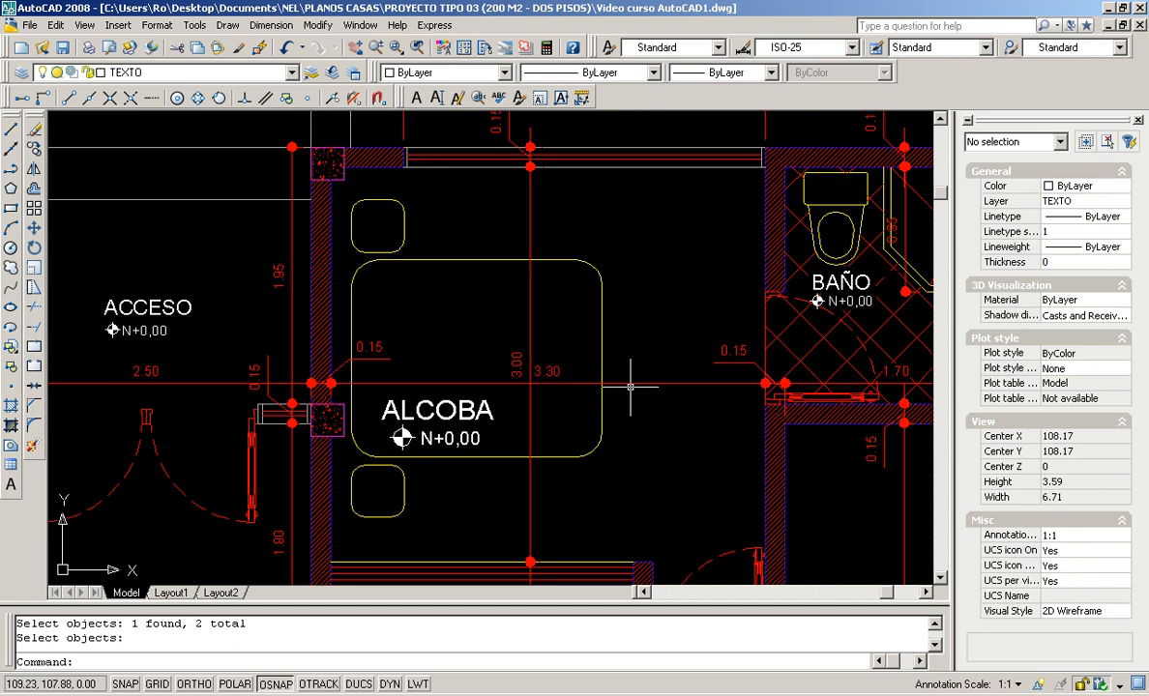
pyautogui.scroll(-4, 629, 387)
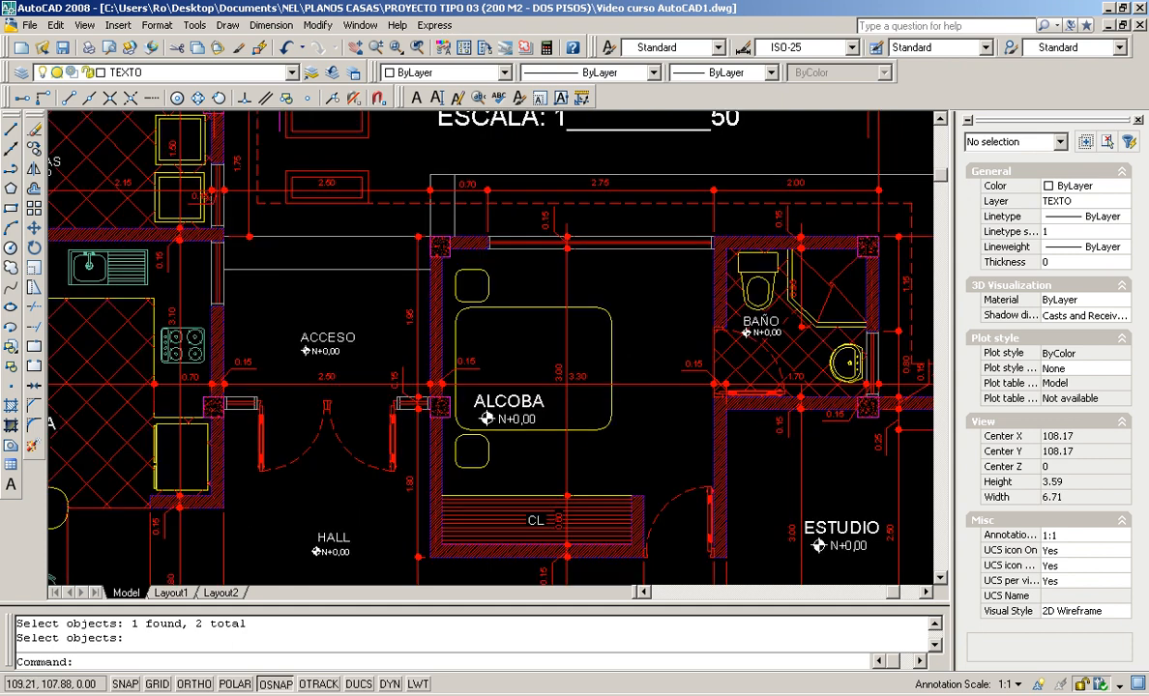
pyautogui.scroll(-1, 627, 387)
pyautogui.scroll(1, 593, 412)
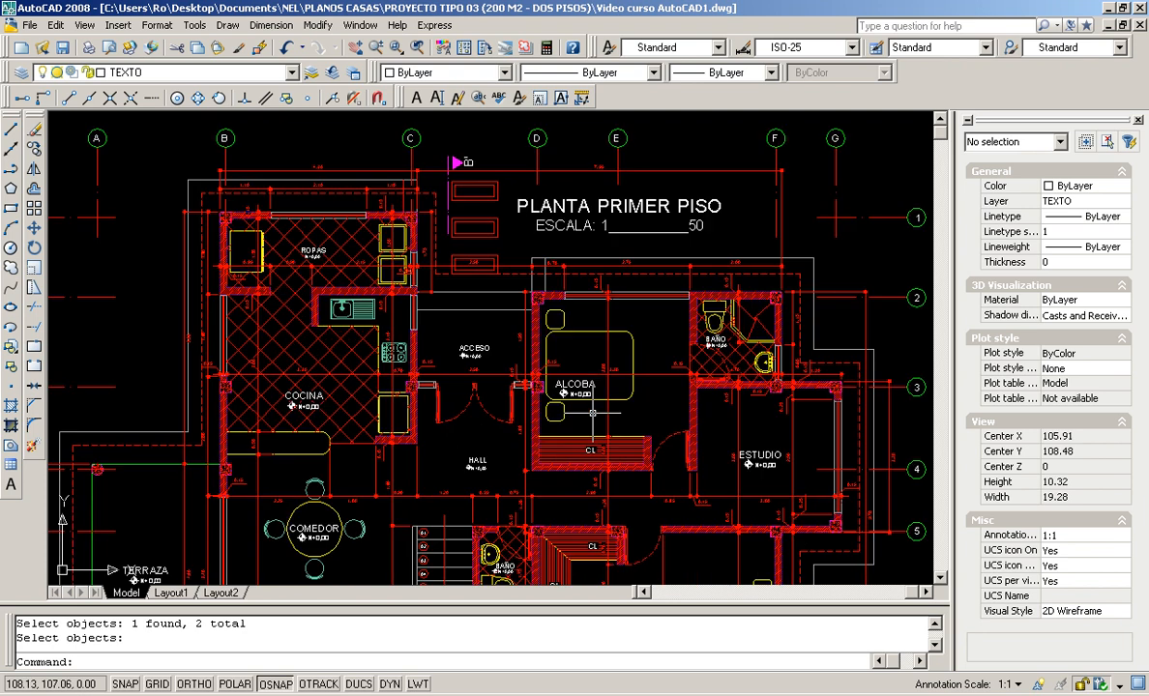
pyautogui.scroll(-1, 593, 412)
pyautogui.scroll(-3, 551, 487)
pyautogui.scroll(7, 406, 348)
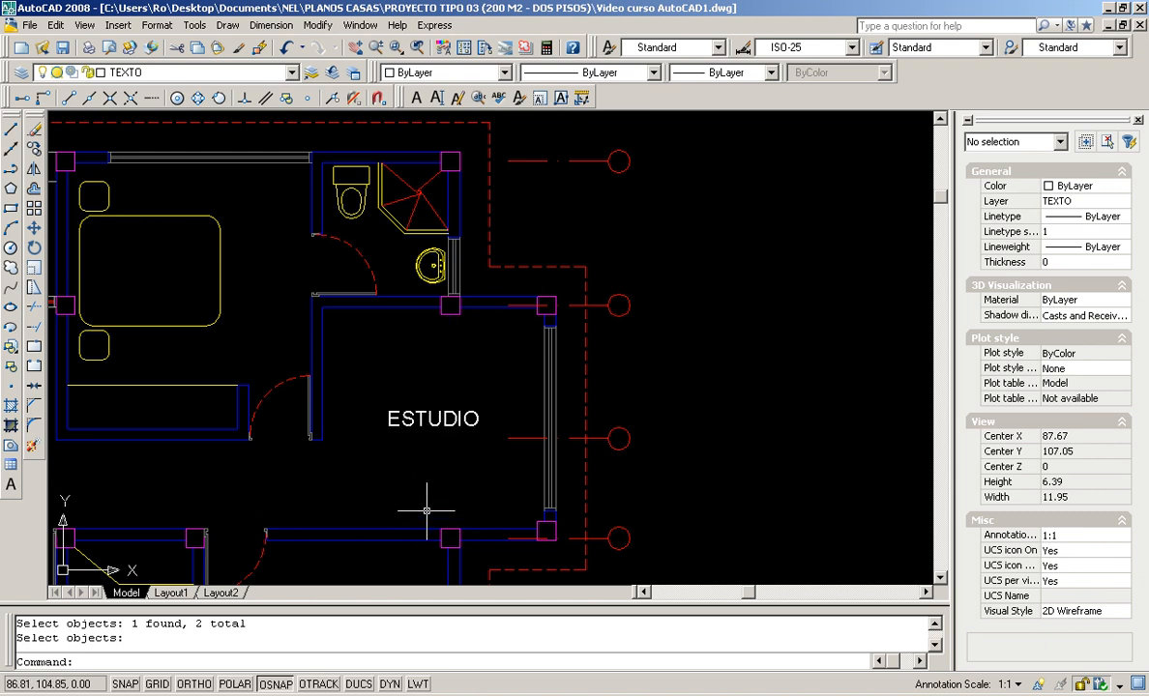
# Compare the rooms still without labels in the working plan with the labelled kitchen, dining, living and terrace areas of the finished plan.
pyautogui.moveTo(395, 499); pyautogui.dragTo(622, 445, button='middle')
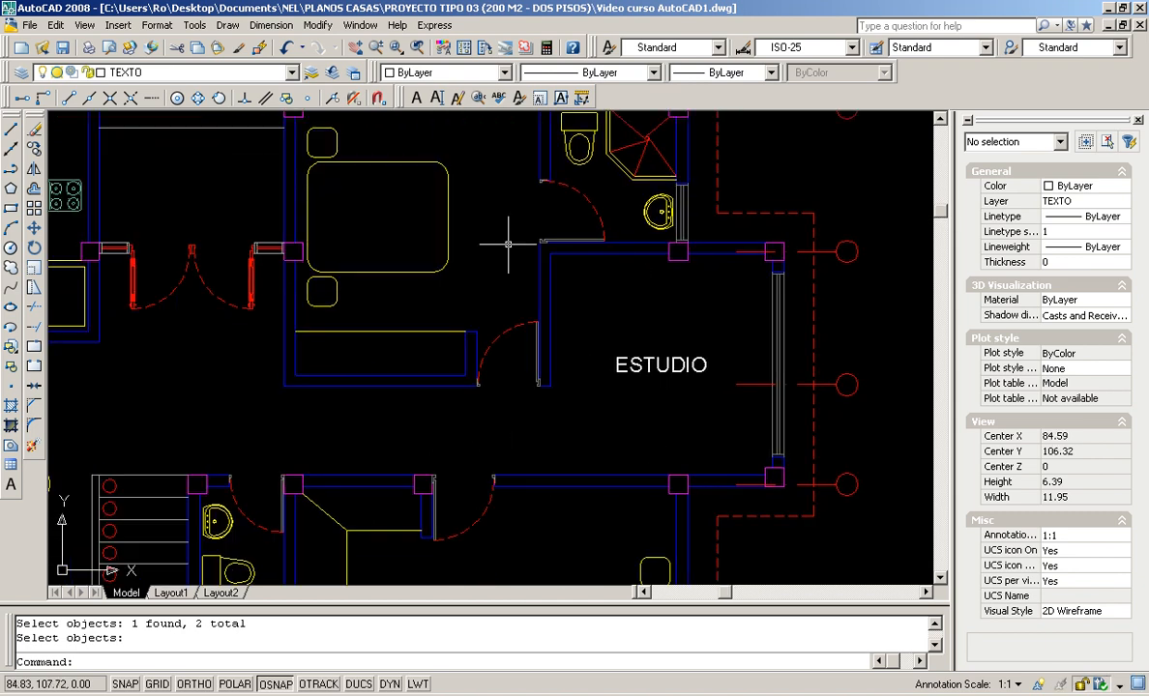
pyautogui.scroll(-4, 583, 384)
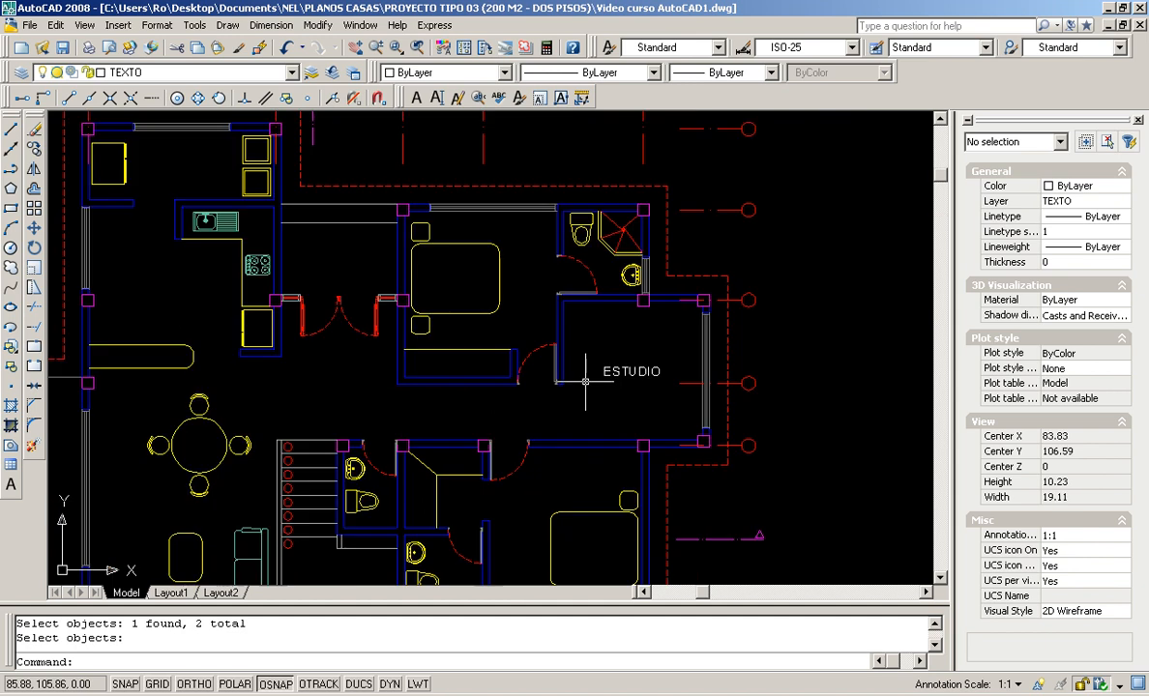
pyautogui.scroll(1, 591, 450)
pyautogui.scroll(-1, 630, 423)
pyautogui.moveTo(670, 422); pyautogui.dragTo(418, 429, button='middle')
pyautogui.scroll(1, 738, 439)
pyautogui.scroll(1, 737, 439)
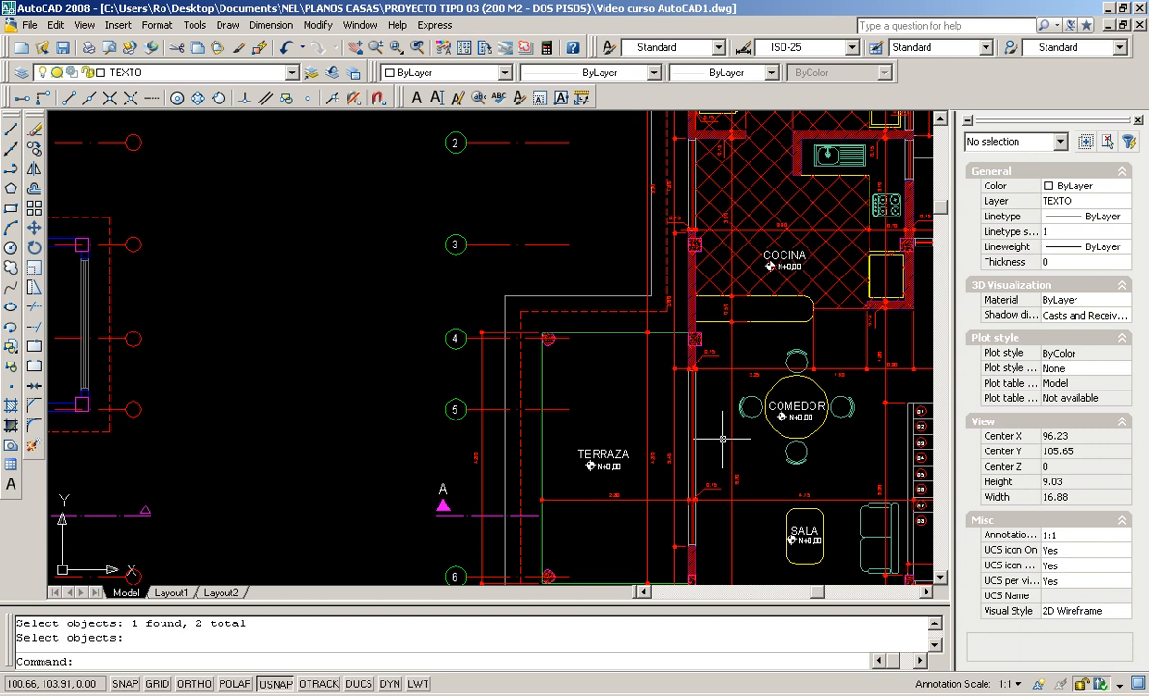
pyautogui.scroll(-1, 711, 427)
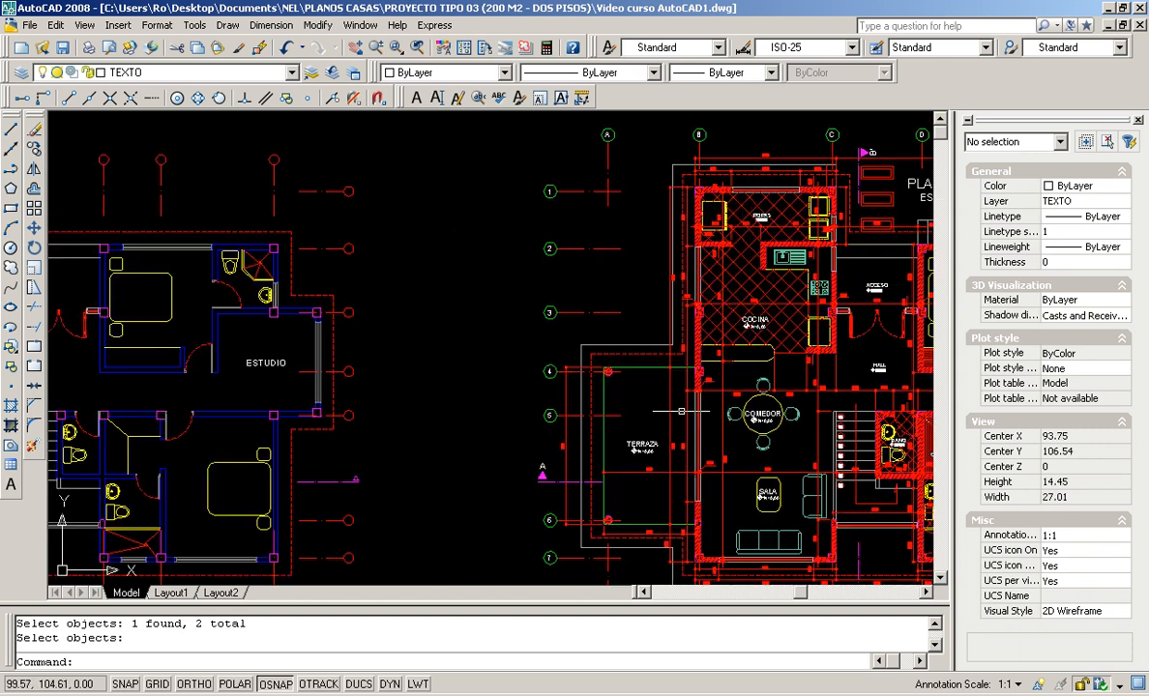
pyautogui.moveTo(633, 414)
pyautogui.mouseDown(button='middle')
pyautogui.moveTo(627, 408)
pyautogui.moveTo(927, 399)
pyautogui.mouseUp(button='middle')
pyautogui.moveTo(551, 369); pyautogui.dragTo(756, 398, button='middle')
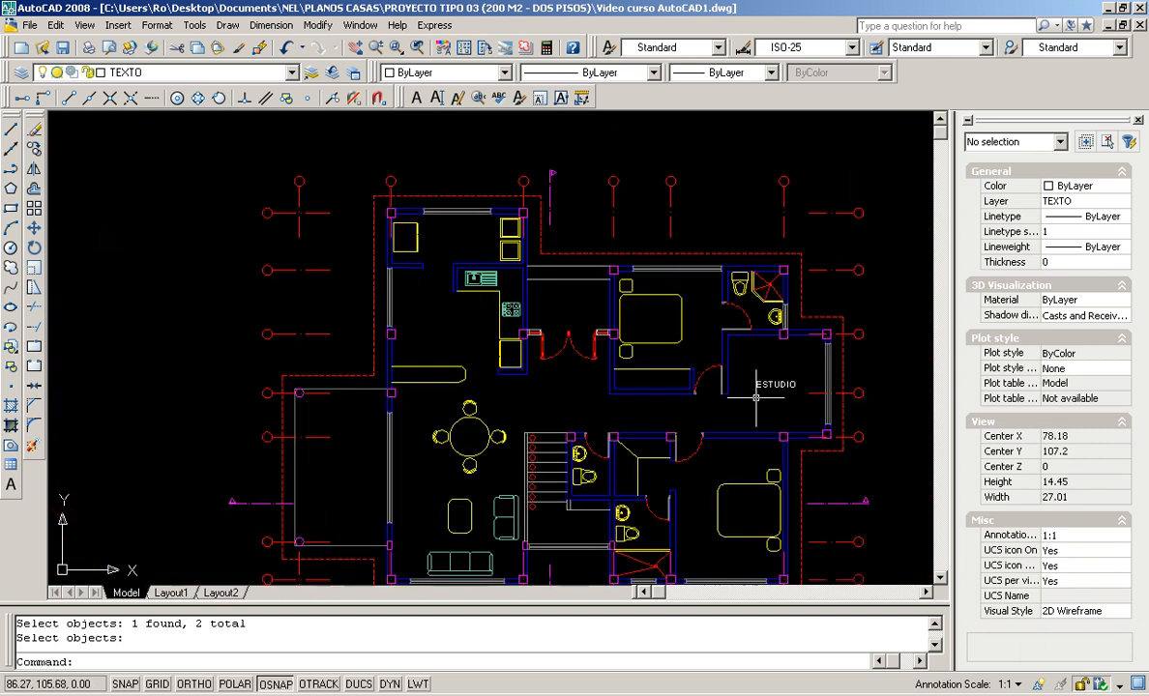
pyautogui.scroll(1, 757, 398)
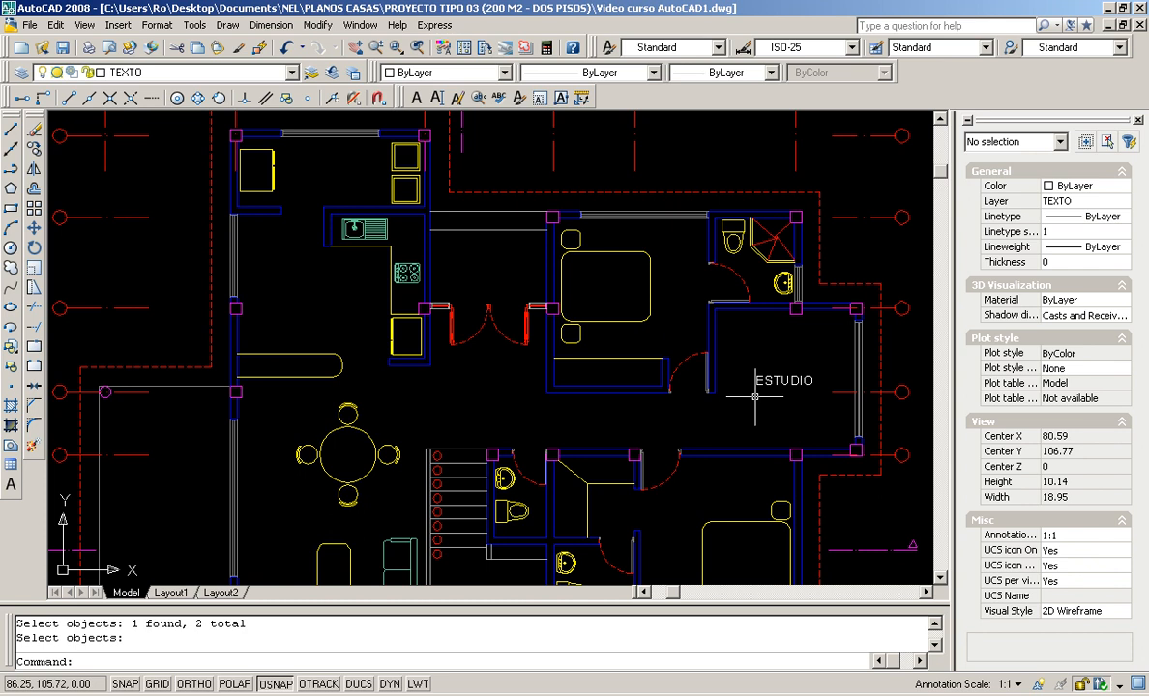
pyautogui.scroll(-1, 755, 396)
pyautogui.moveTo(382, 400); pyautogui.dragTo(575, 407, button='middle')
pyautogui.scroll(1, 441, 364)
pyautogui.moveTo(285, 301); pyautogui.dragTo(377, 374, button='middle')
pyautogui.scroll(1, 377, 375)
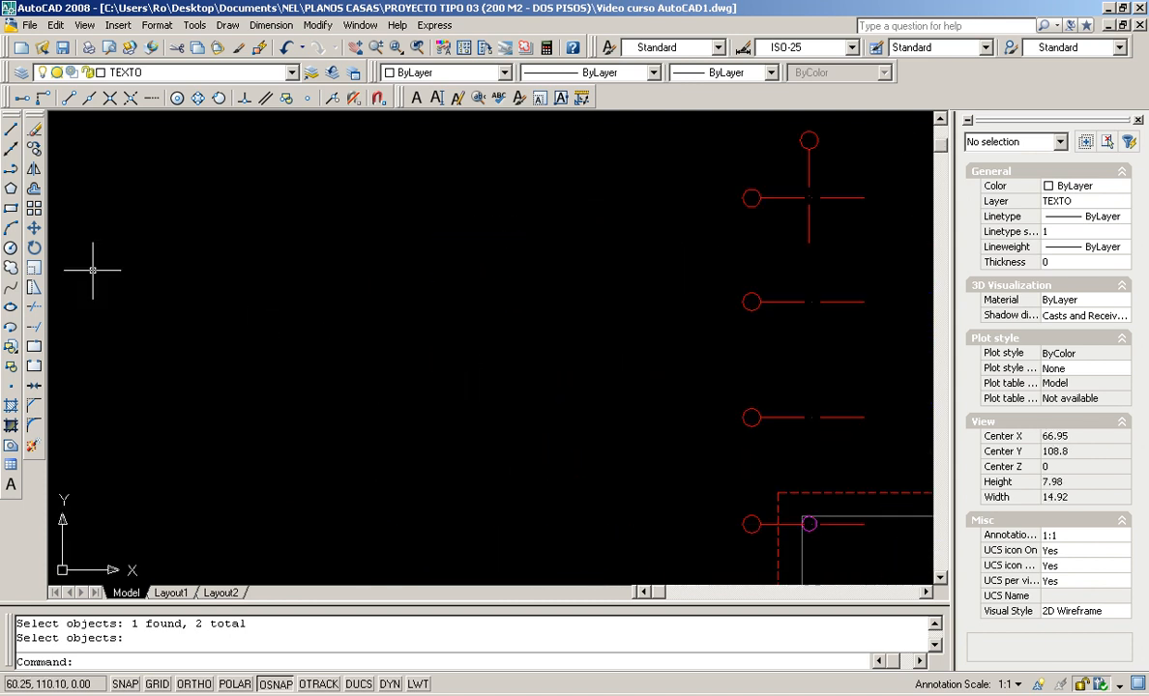
# Start a single-line text in the empty area beside the grid bubbles, with height 0.20 and rotation angle 0.
pyautogui.moveTo(457, 300); pyautogui.dragTo(443, 300, button='middle')
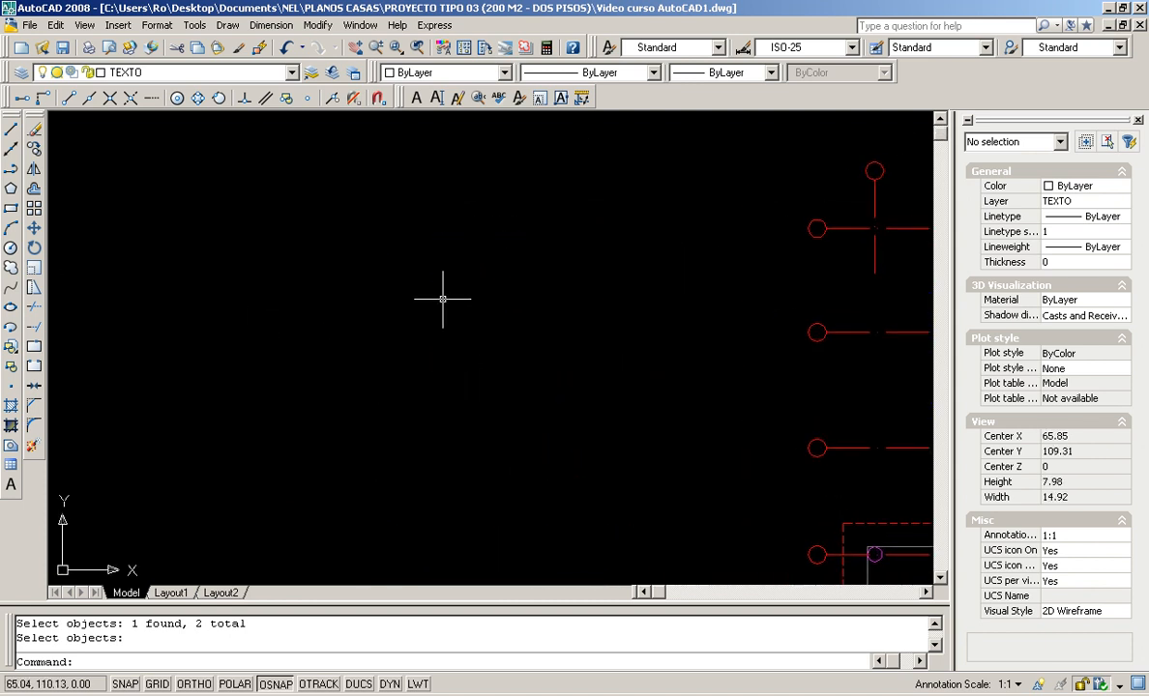
pyautogui.click(416, 99)
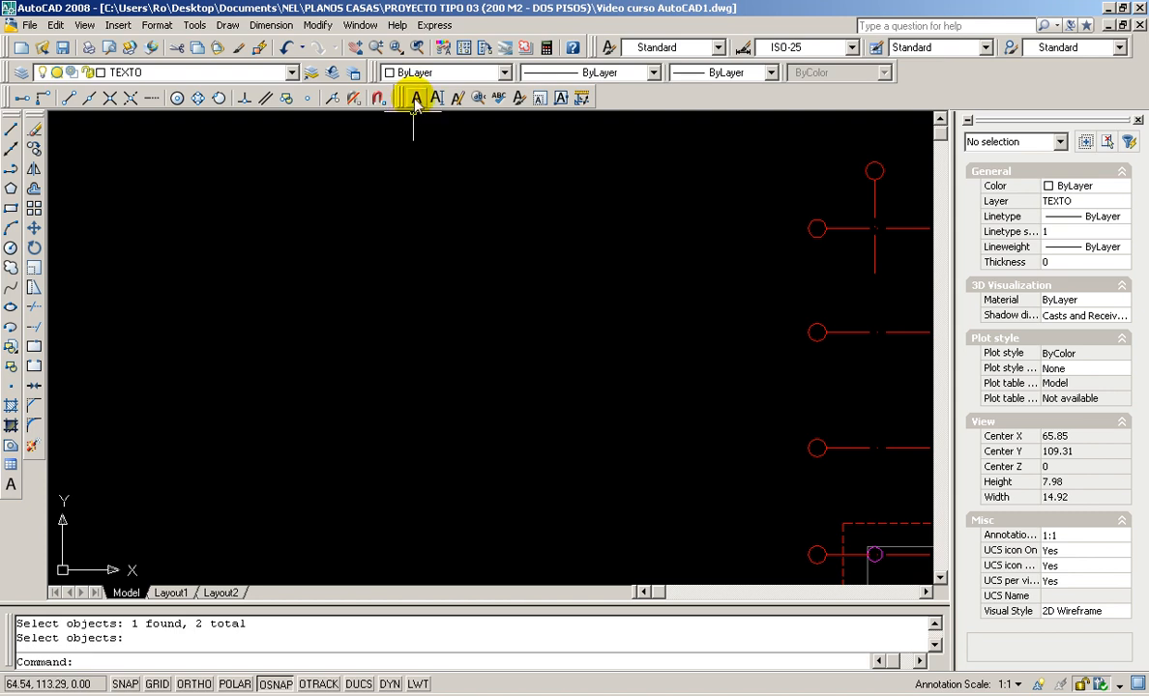
pyautogui.click(438, 97)
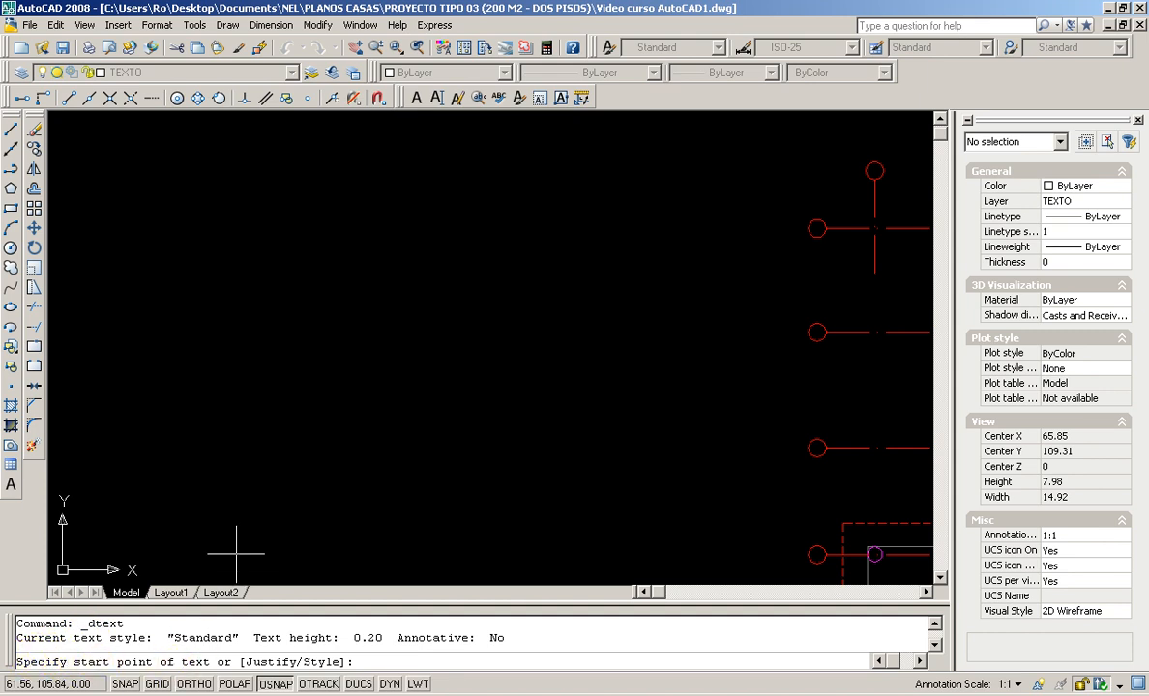
pyautogui.click(283, 282)
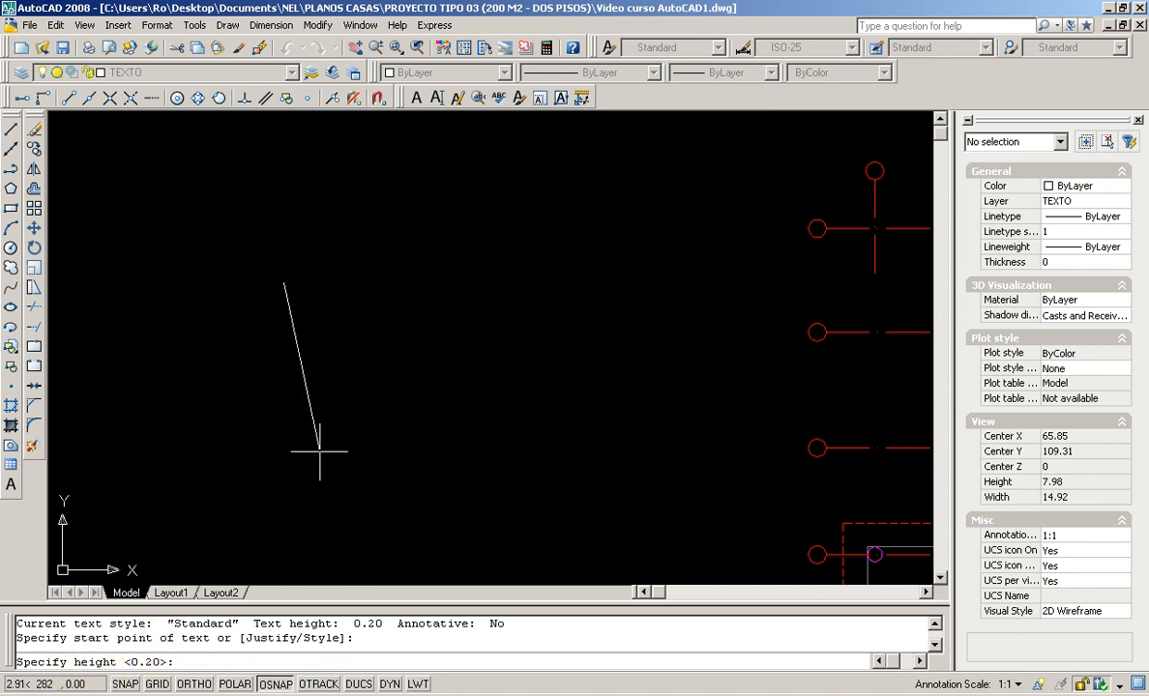
pyautogui.press('Return')
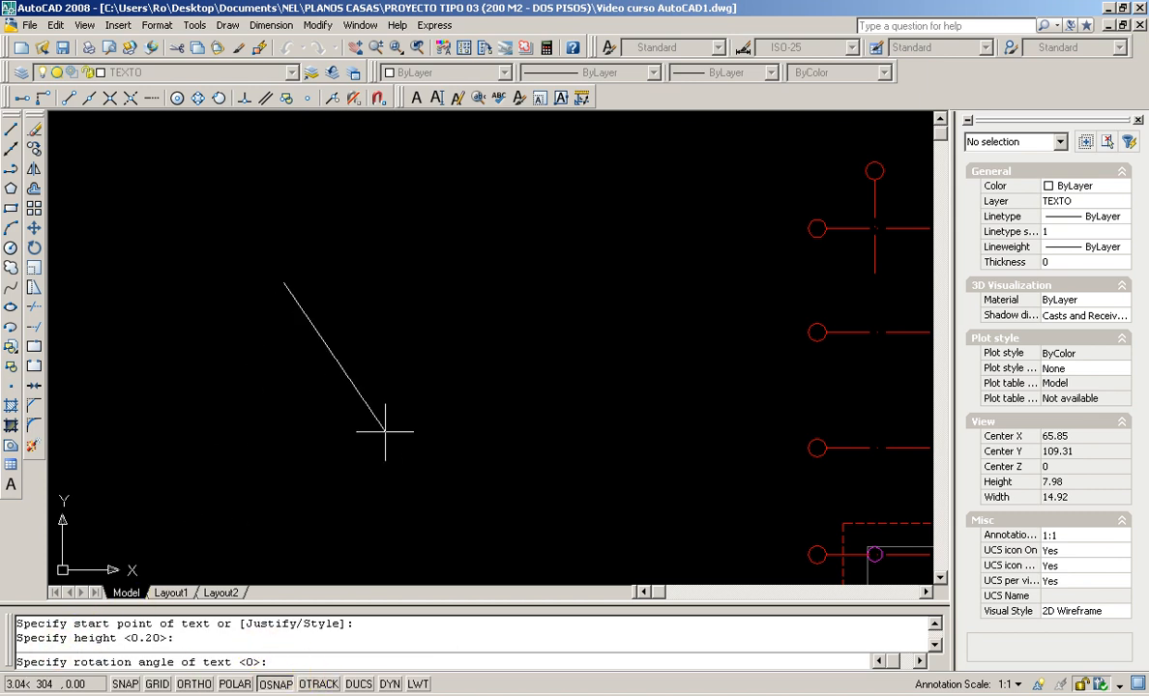
pyautogui.press('Return')
pyautogui.scroll(1, 273, 290)
pyautogui.scroll(1, 302, 295)
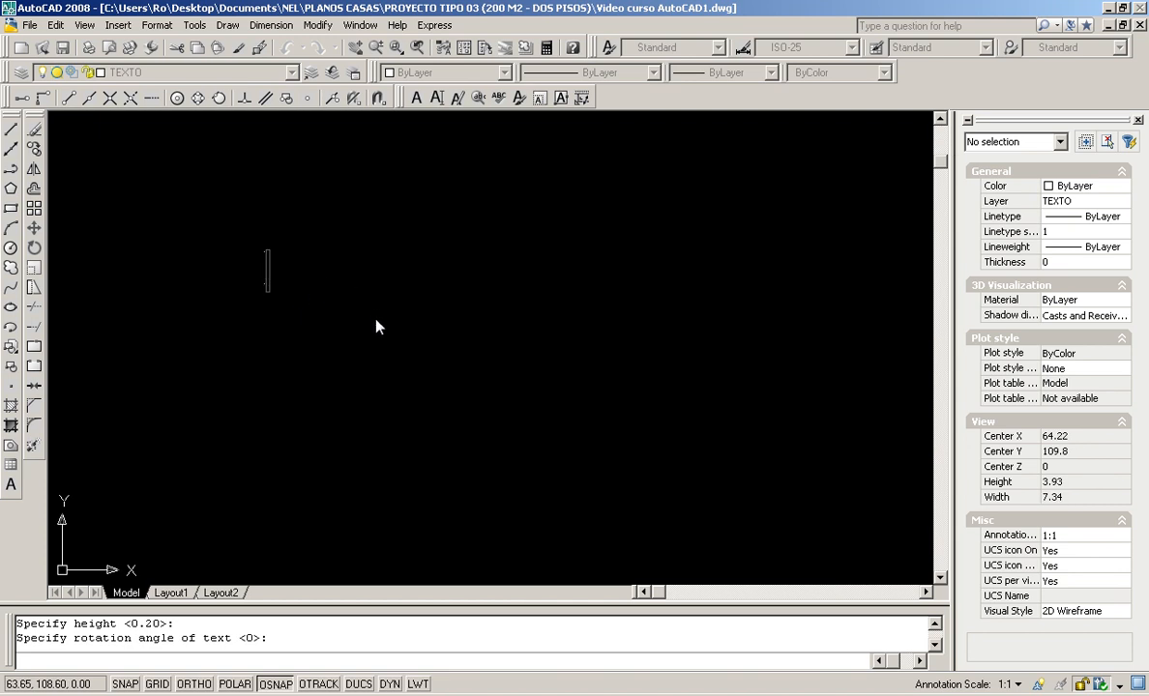
# Enter VIDEO CURSO AUTOCAD PARA TODOS on a single line and finish the text.
pyautogui.write('VI')
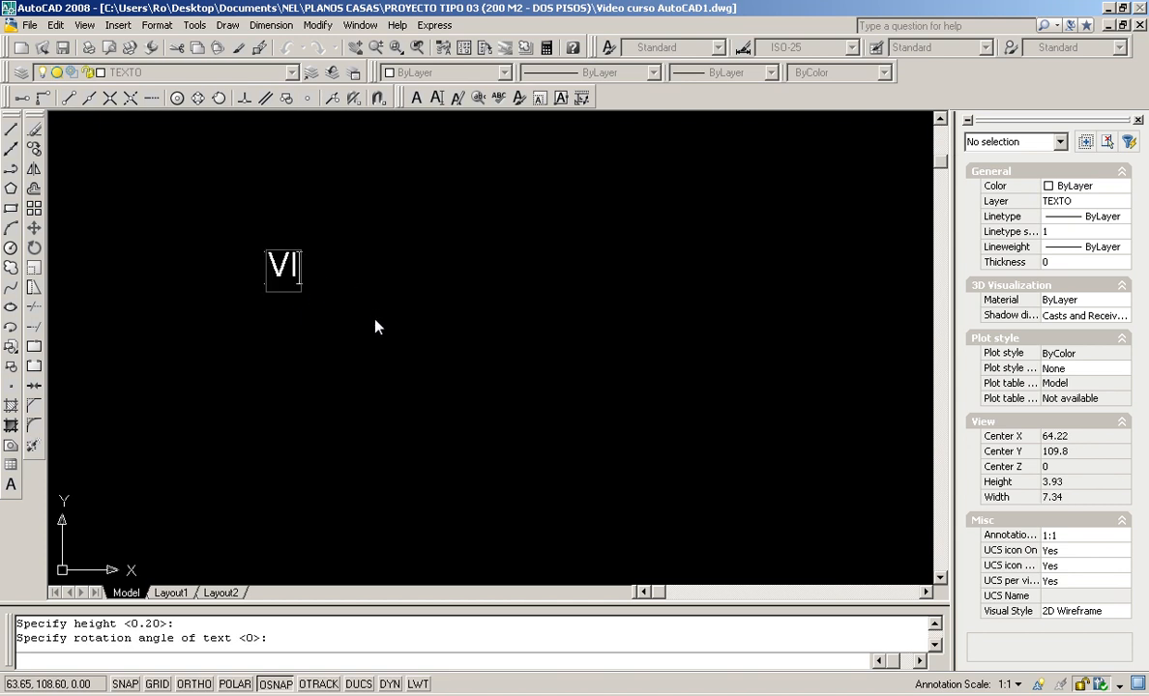
pyautogui.write('DEO')
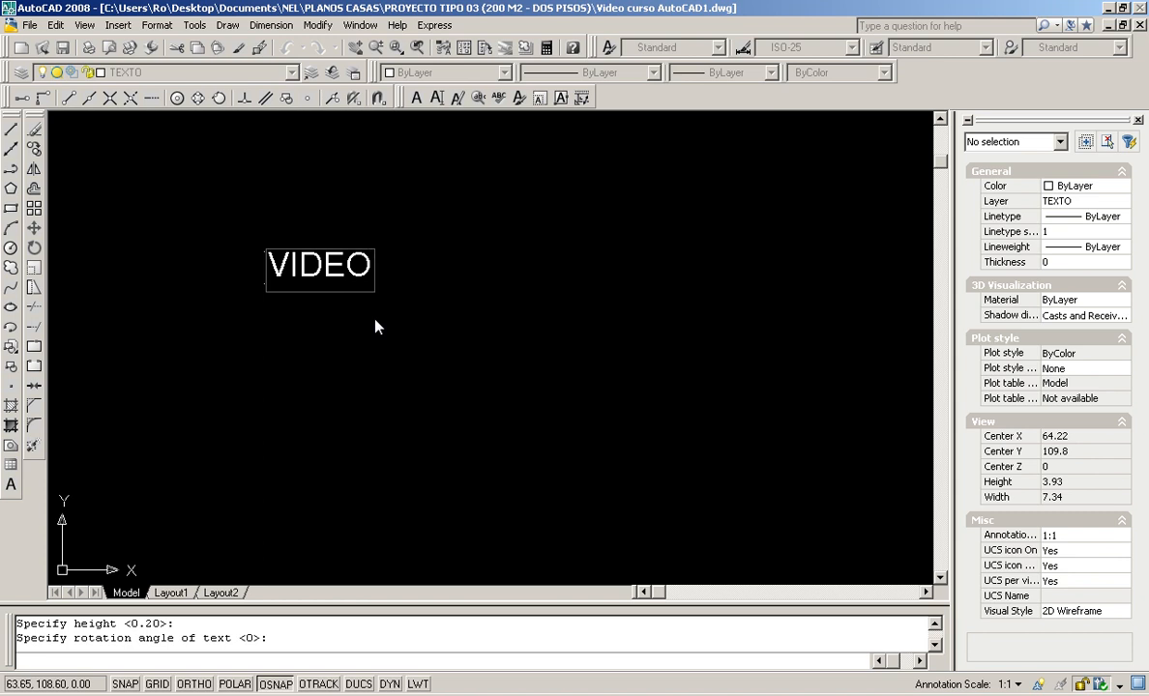
pyautogui.write(' CURSO AUTOCAD PARA TODOS')
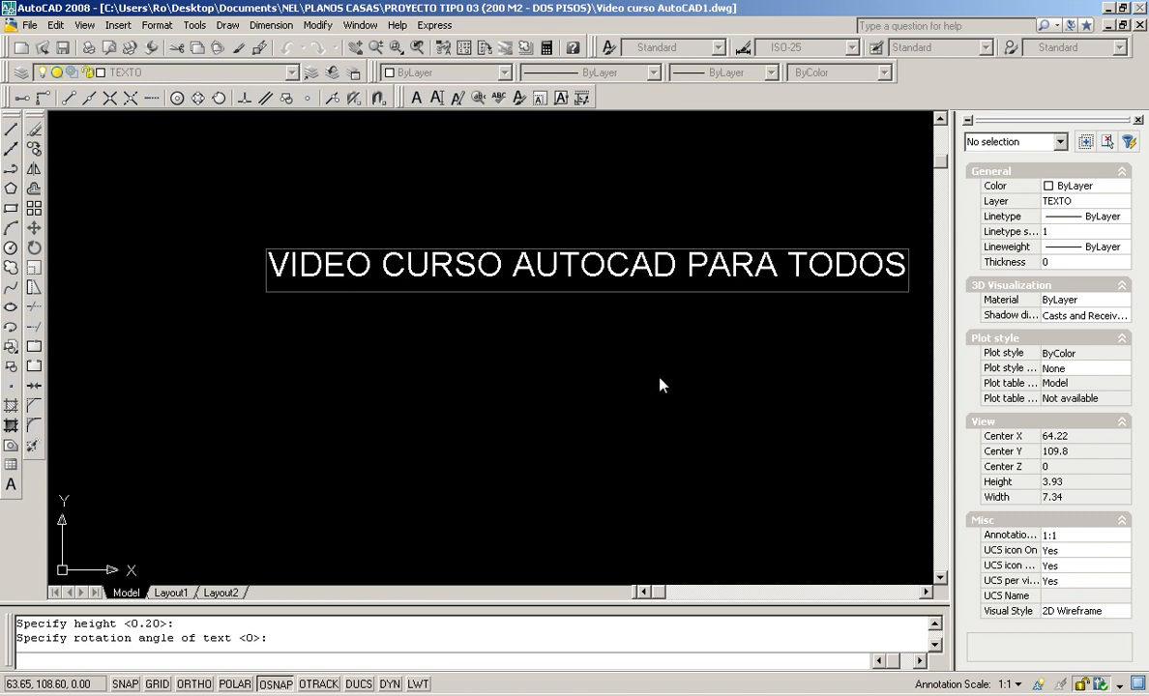
pyautogui.press('Return')
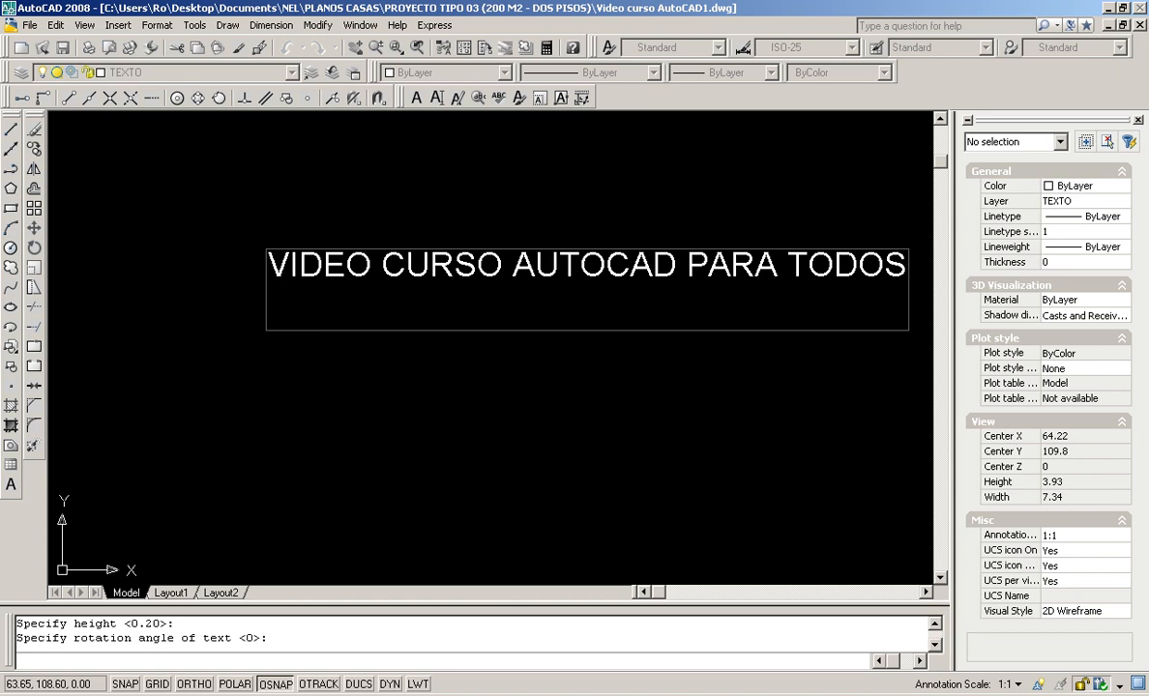
pyautogui.press('Return')
pyautogui.scroll(-3, 658, 377)
pyautogui.scroll(2, 654, 367)
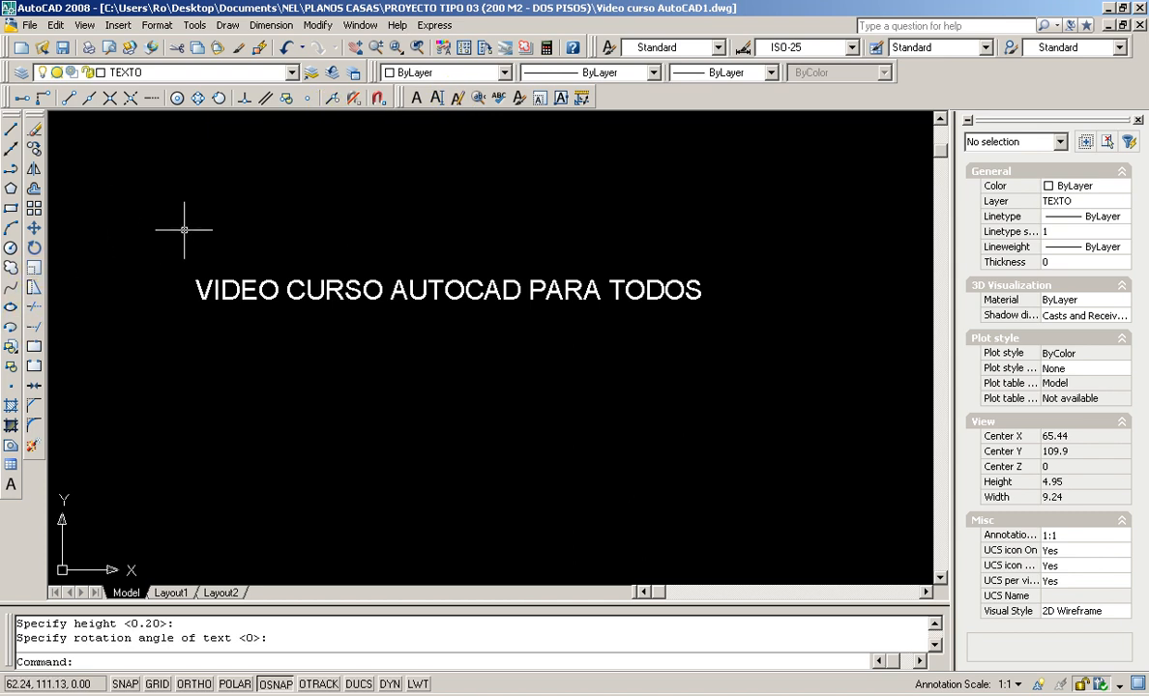
# Start another single-line text below the start of the first sentence, with height 0.20 and rotation angle 0.
pyautogui.click(437, 98)
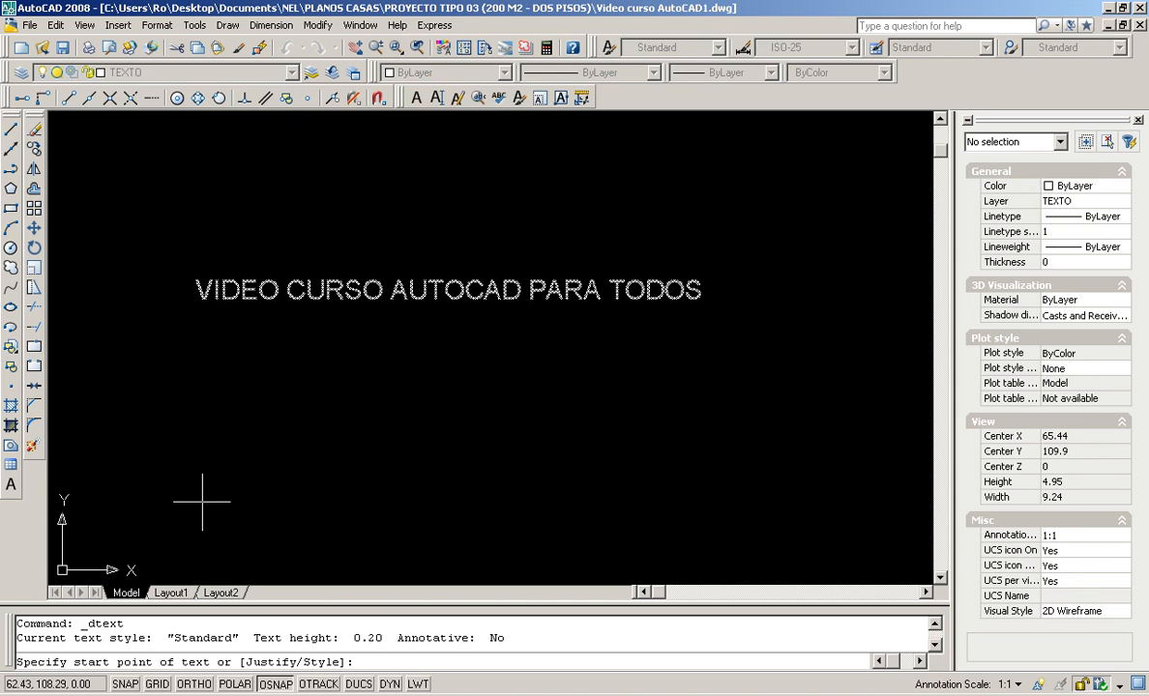
pyautogui.click(193, 396)
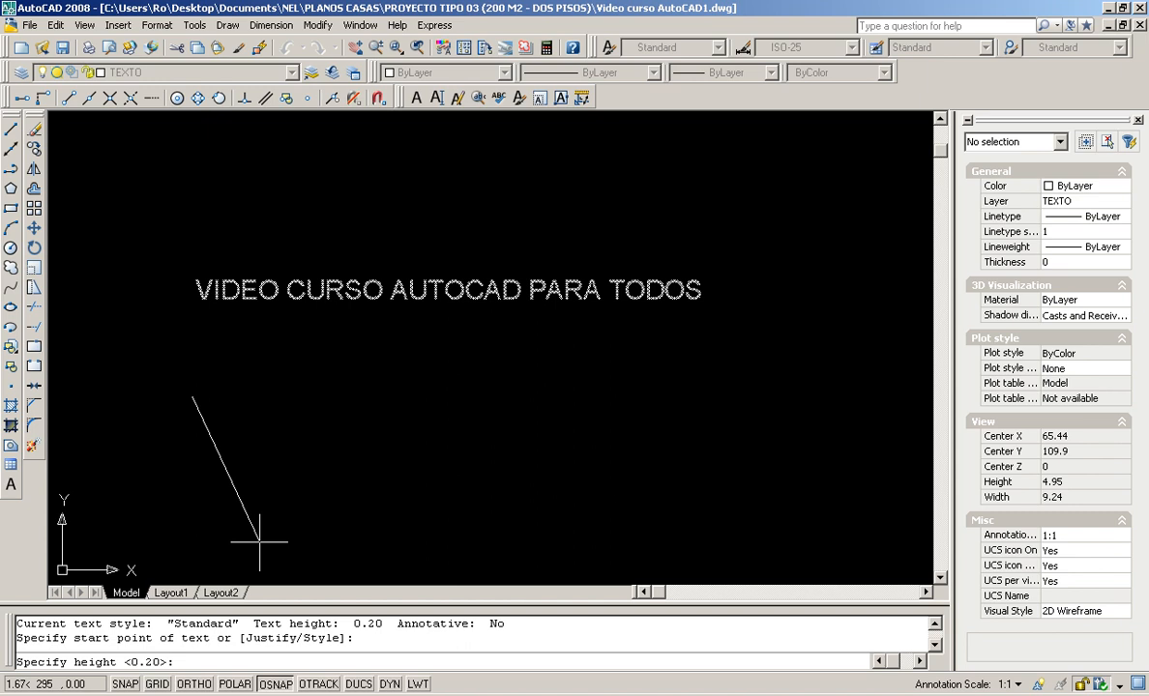
pyautogui.press('Return')
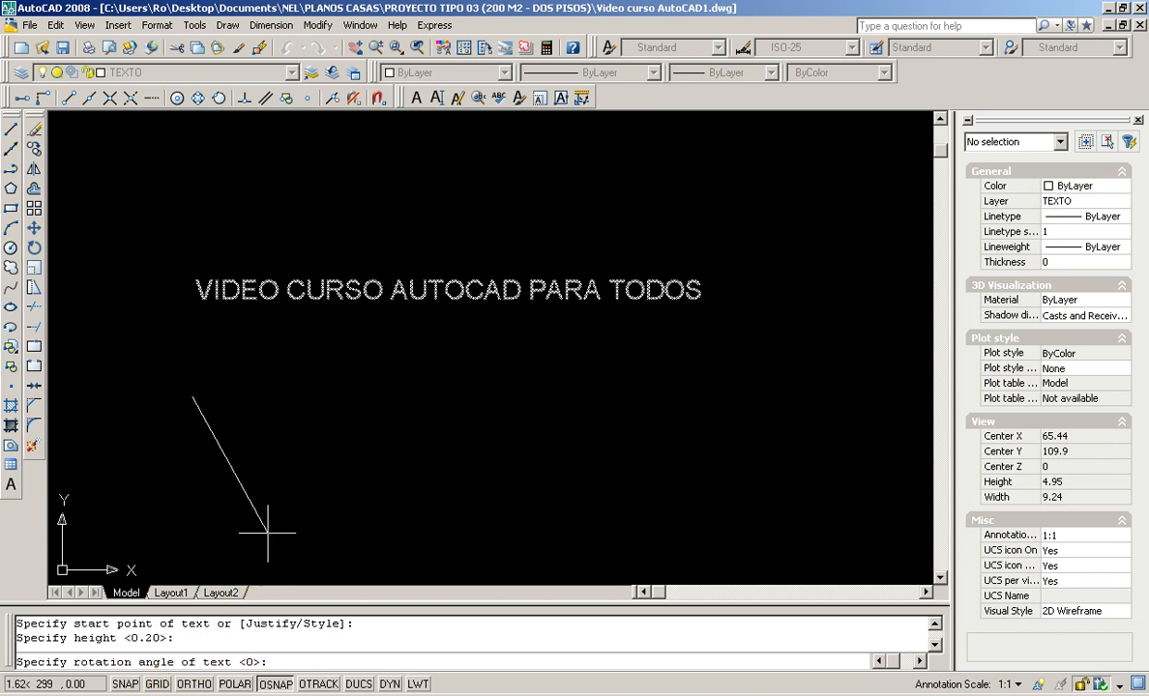
pyautogui.press('Return')
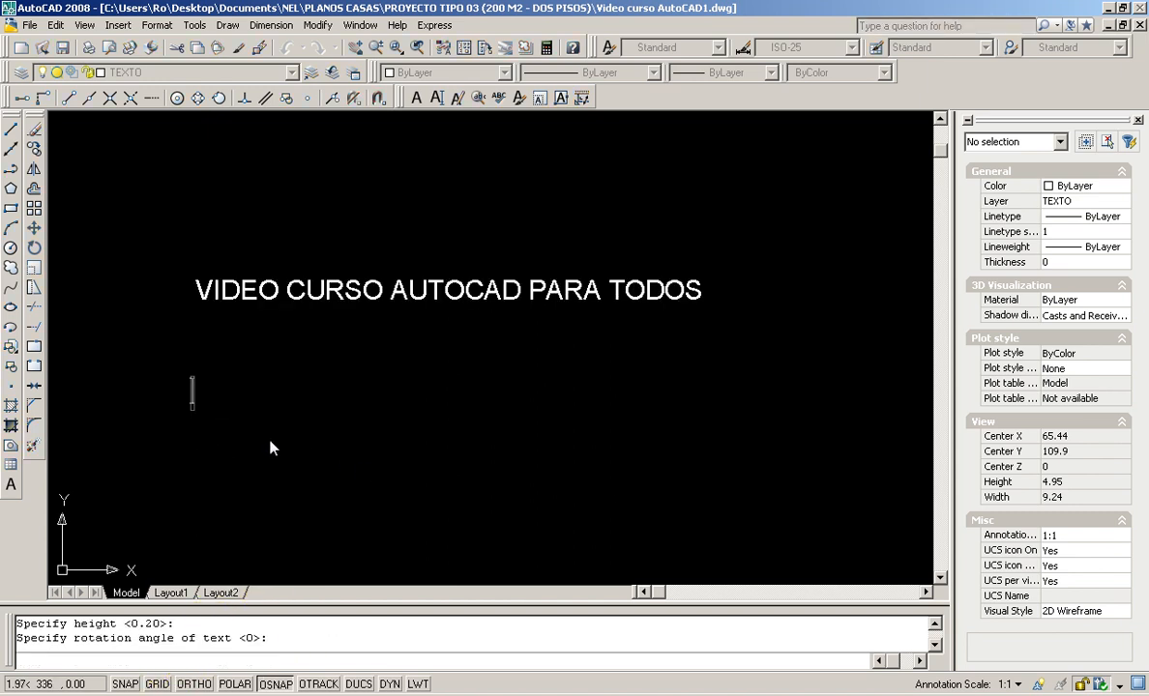
# Enter VIDEO, CURSO, AUTOCAD, PARA and TODOS on five separate left-aligned lines and finish the text.
pyautogui.write('VIDEO')
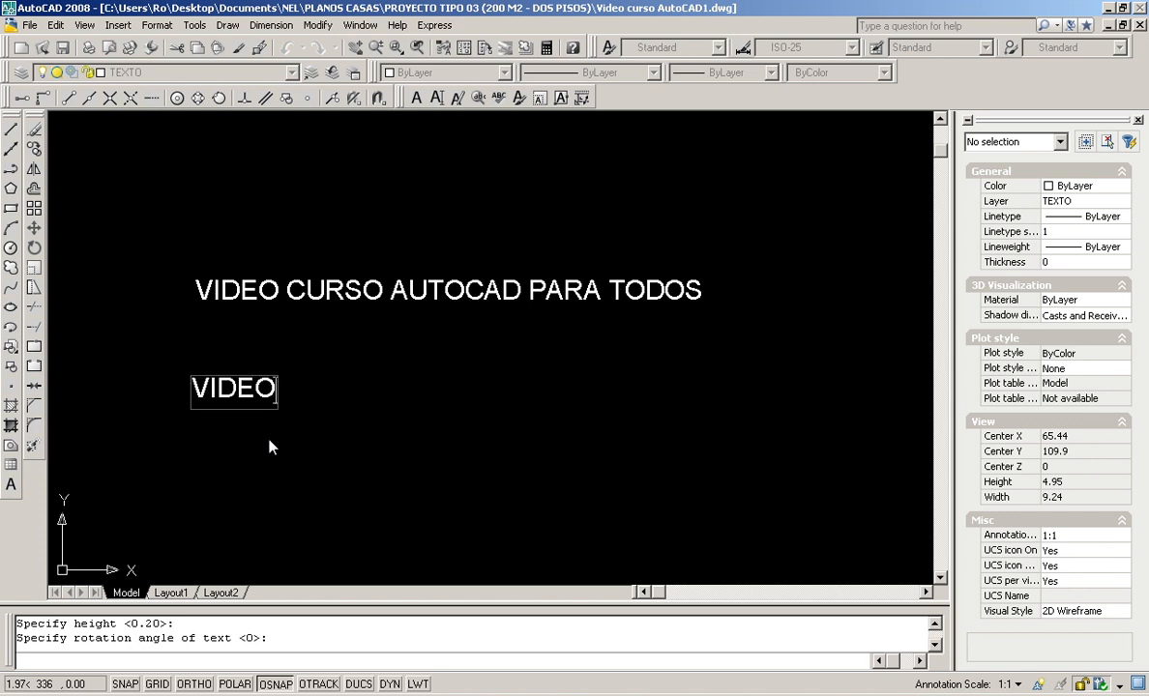
pyautogui.press('Return')
pyautogui.write('CURSO')
pyautogui.press('Return')
pyautogui.write('AUT')
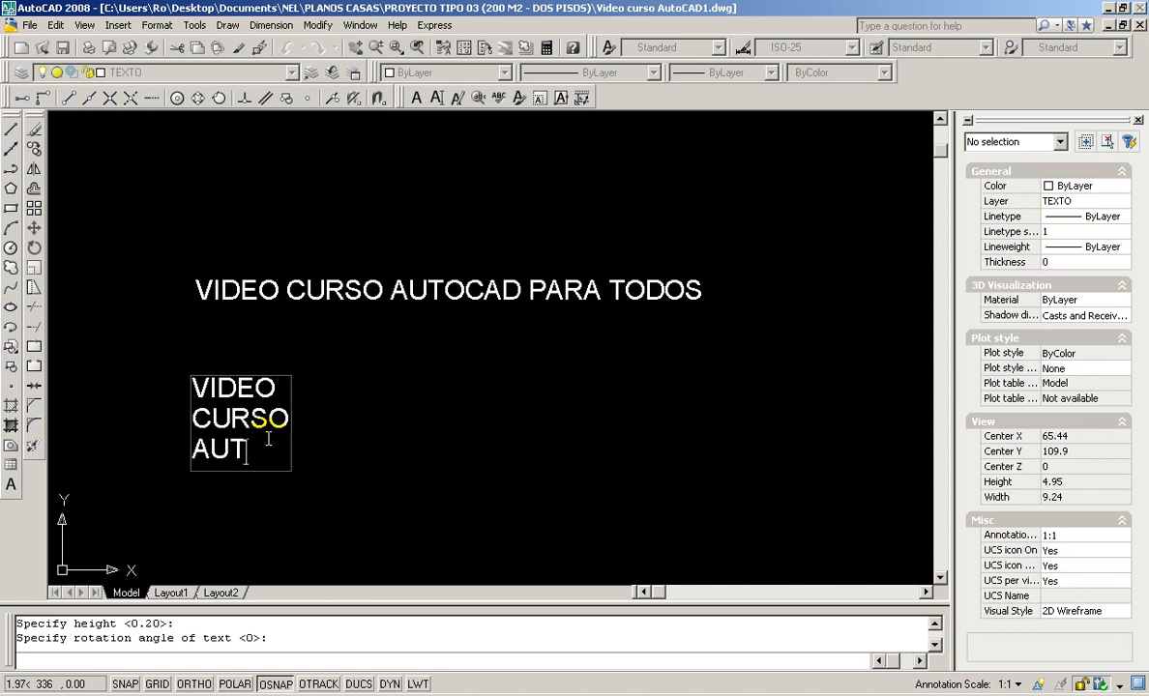
pyautogui.write('OCAD')
pyautogui.press('Return')
pyautogui.write('PARA')
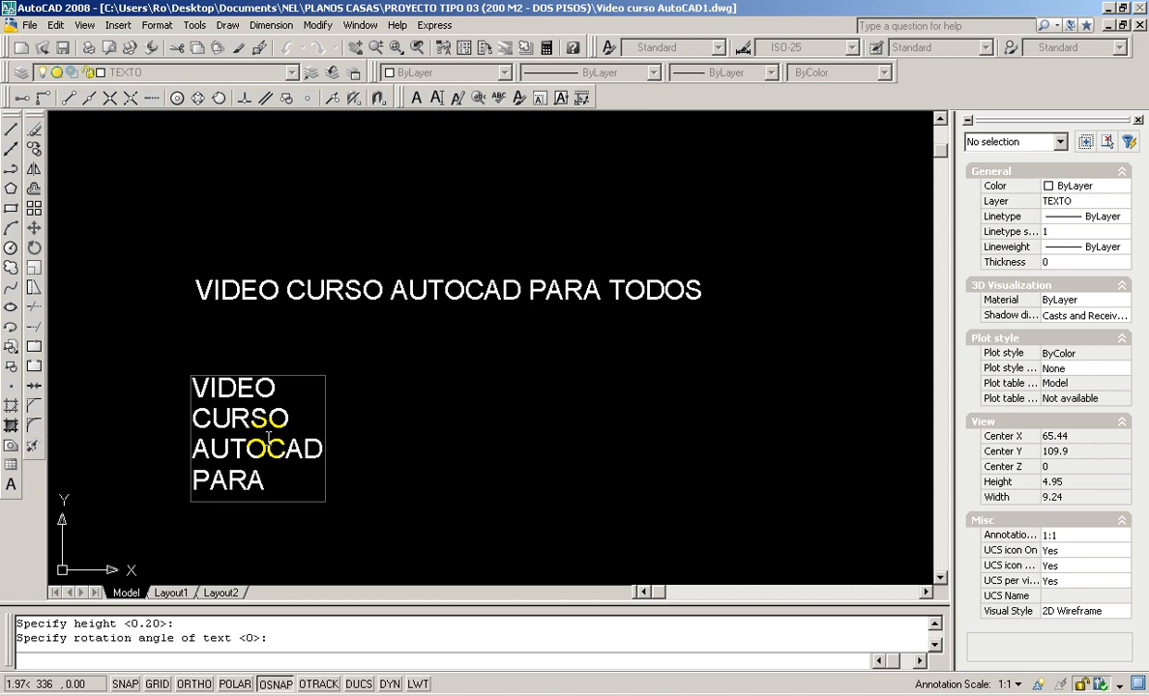
pyautogui.press('Return')
pyautogui.write('TODOS')
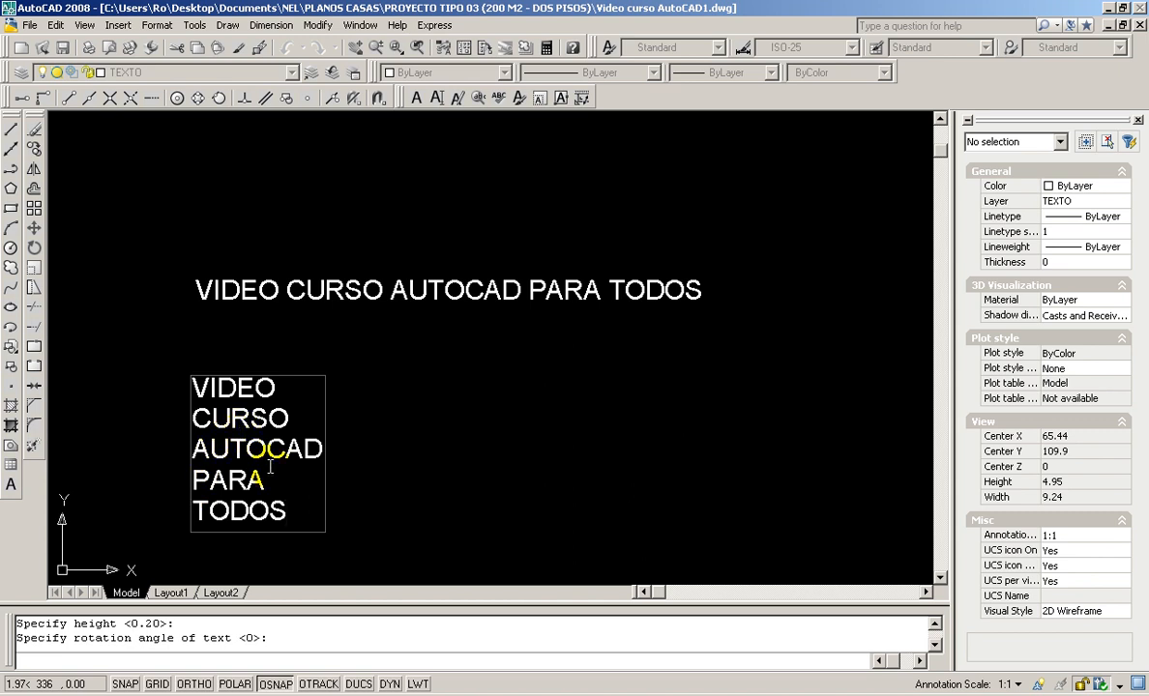
pyautogui.press('Return')
pyautogui.press('Return')
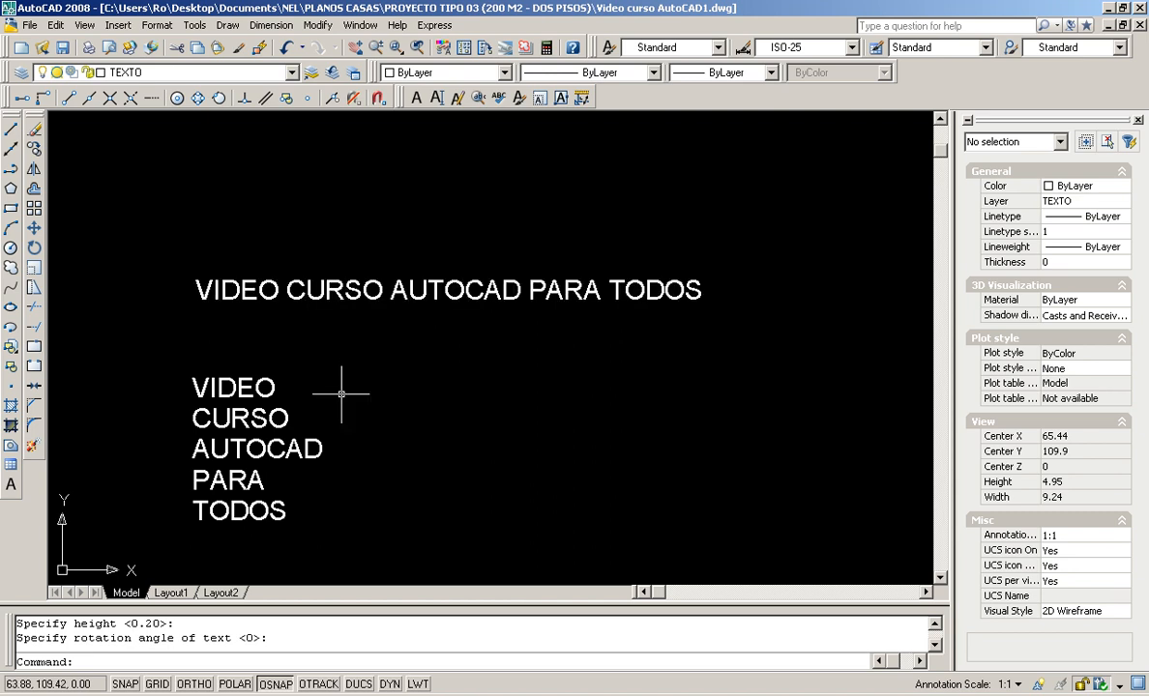
# Start a single-line text with Middle justification to the right of the left-aligned word column, with height 0.20 and rotation angle 0.
pyautogui.click(438, 100)
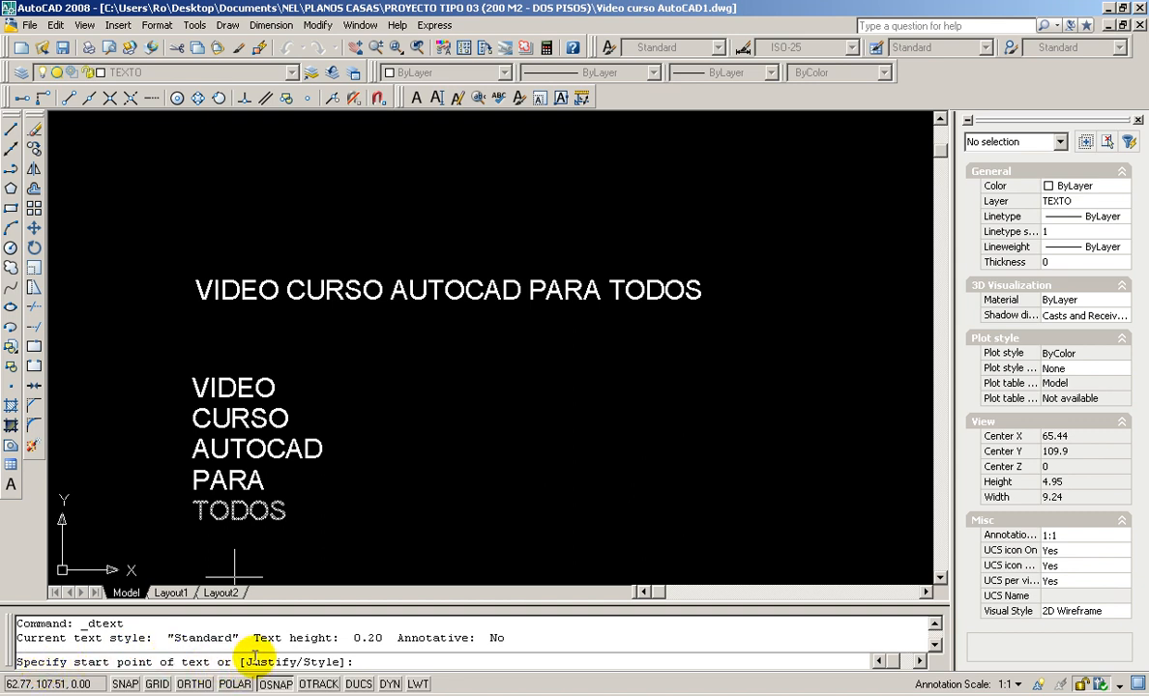
pyautogui.write('J')
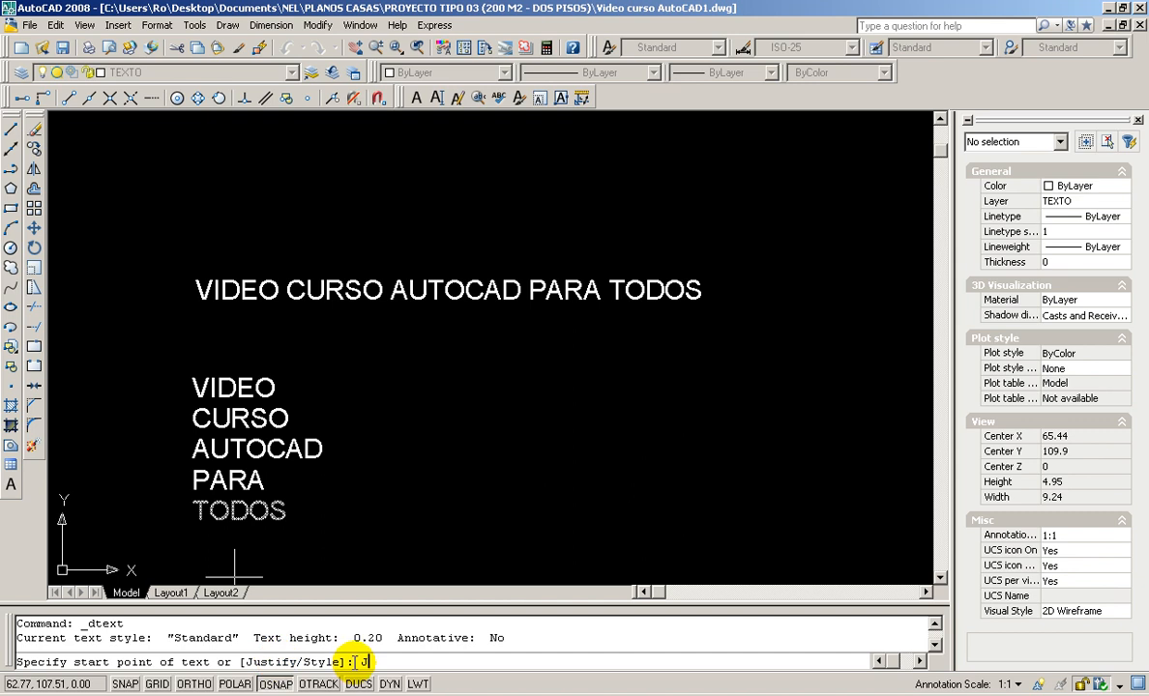
pyautogui.press('Return')
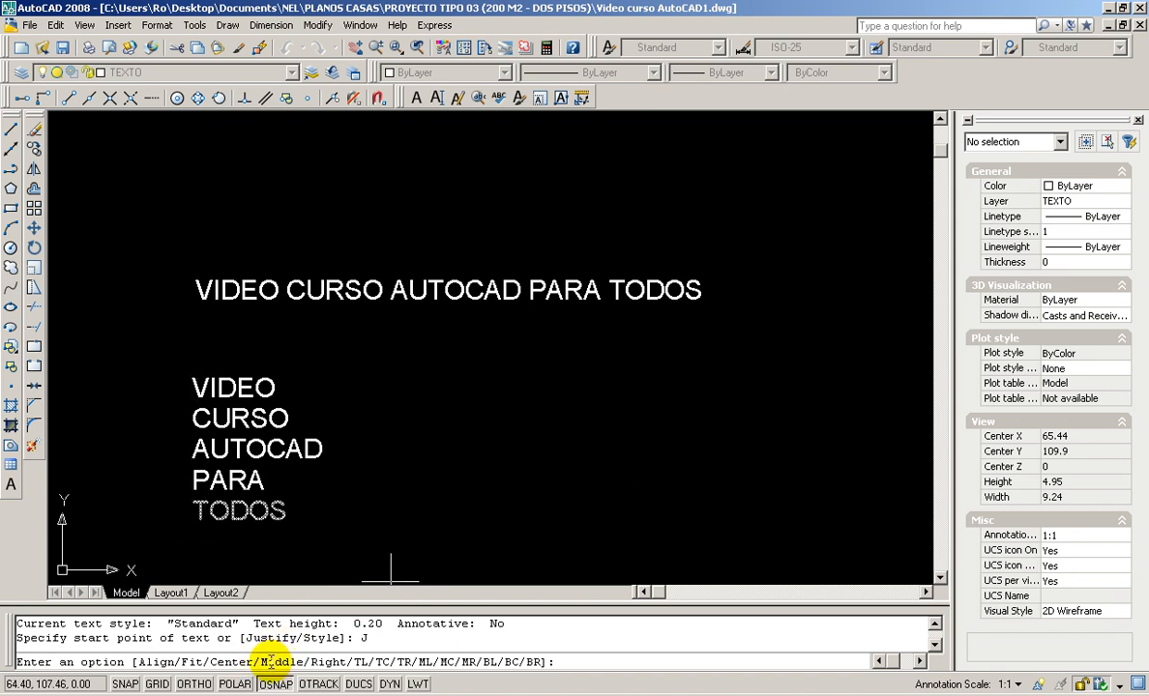
pyautogui.write('M')
pyautogui.press('Return')
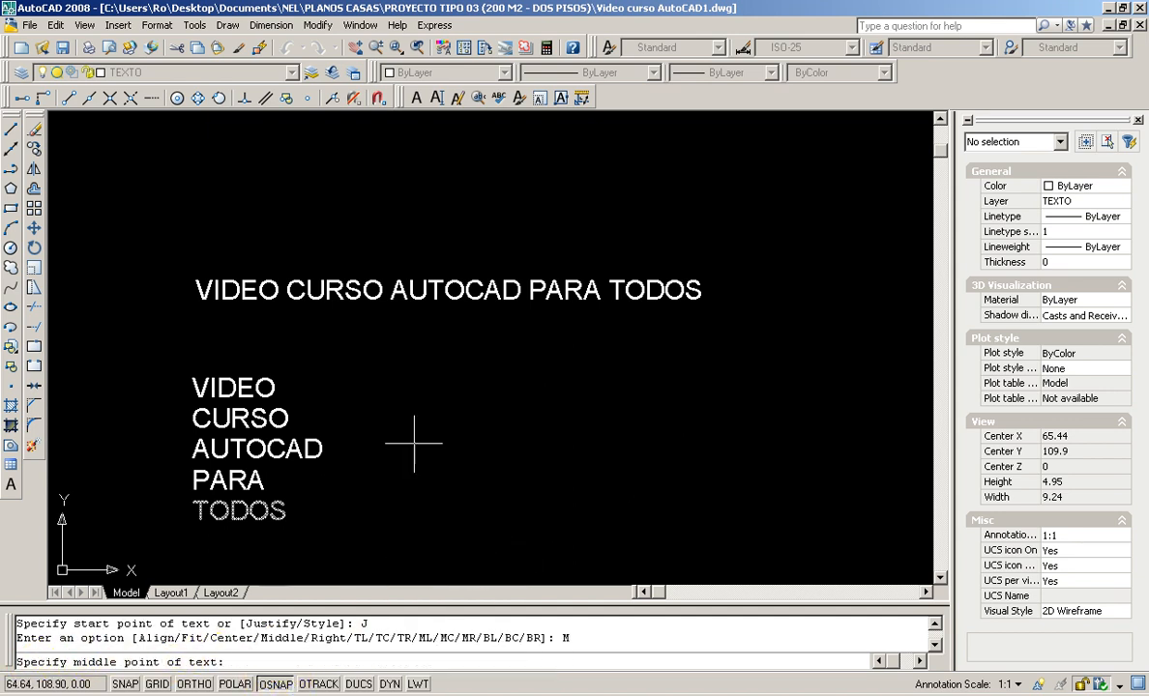
pyautogui.click(500, 386)
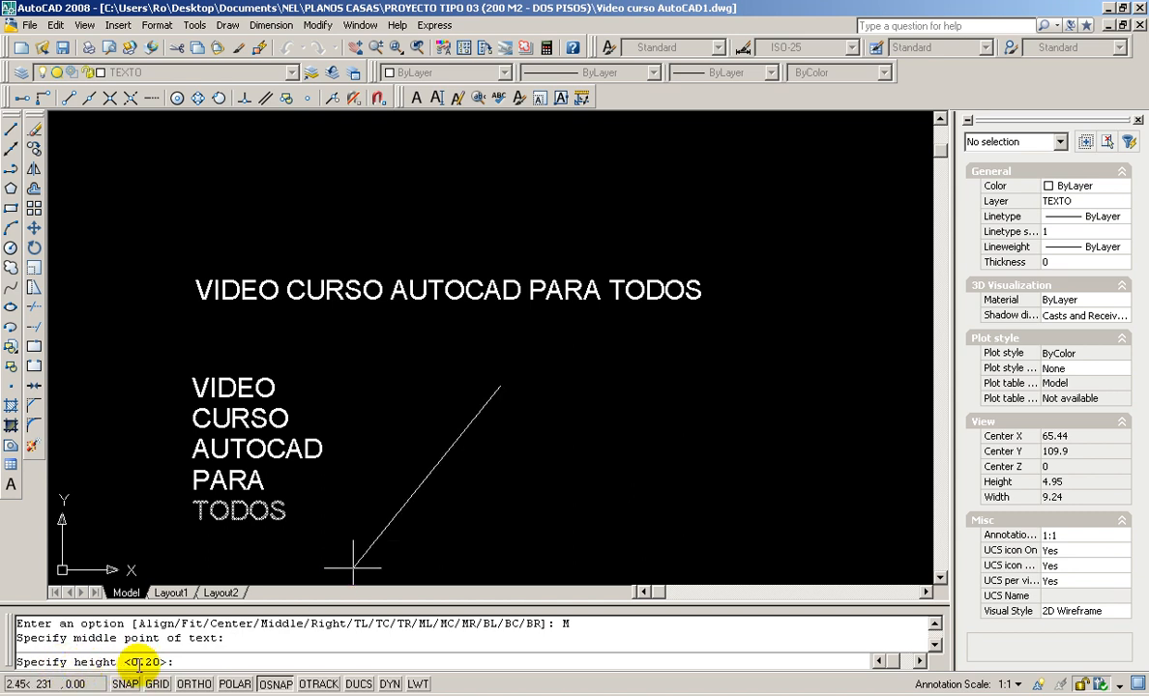
pyautogui.click(515, 424)
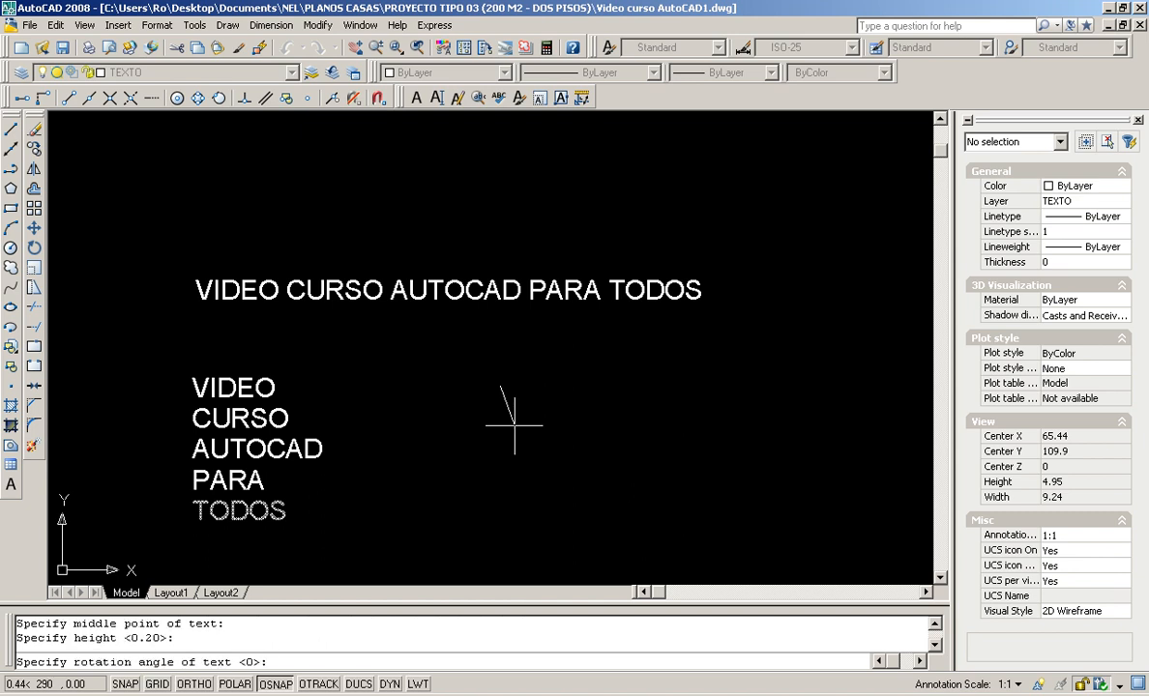
pyautogui.press('Return')
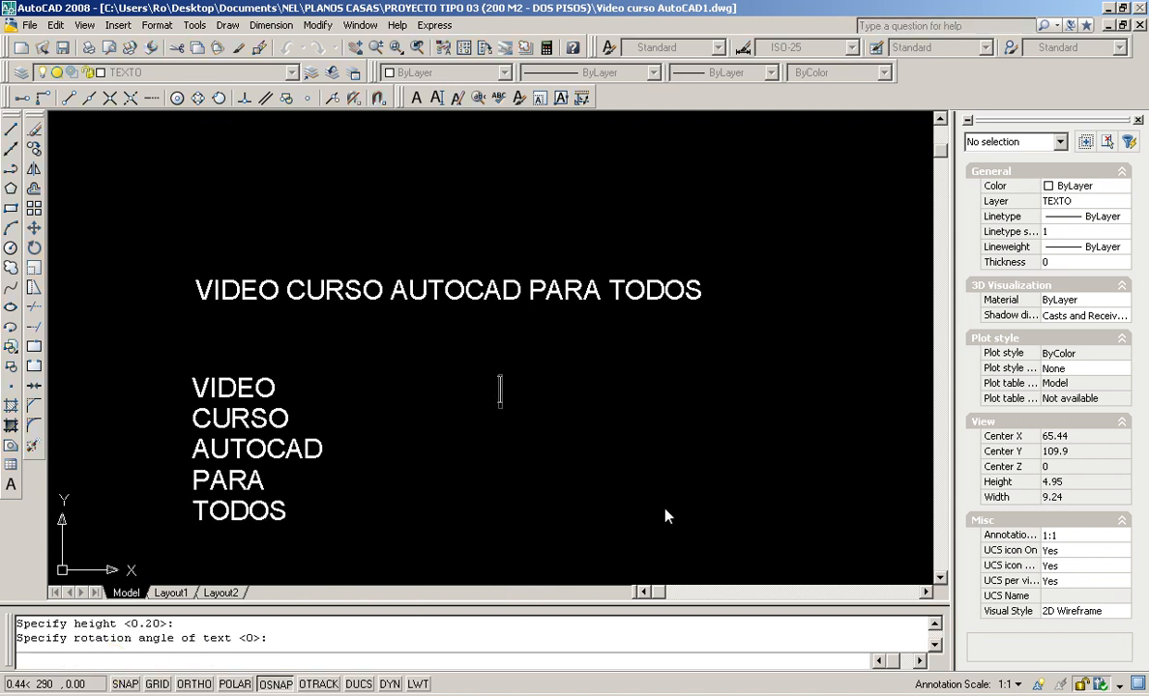
# Enter VIDEO, CURSO, AUTOCAD, PARA and TODOS as five middle-justified lines and finish the text.
pyautogui.write('VIDEO')
pyautogui.press('Return')
pyautogui.write('CURSO')
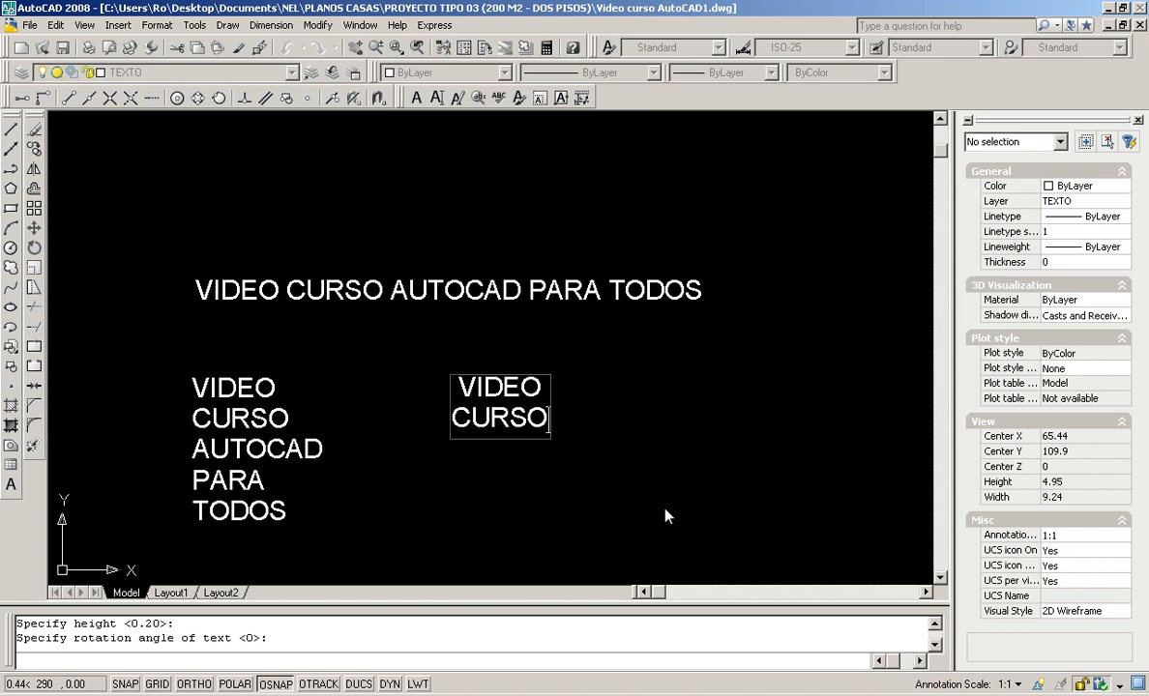
pyautogui.press('Return')
pyautogui.write('A')
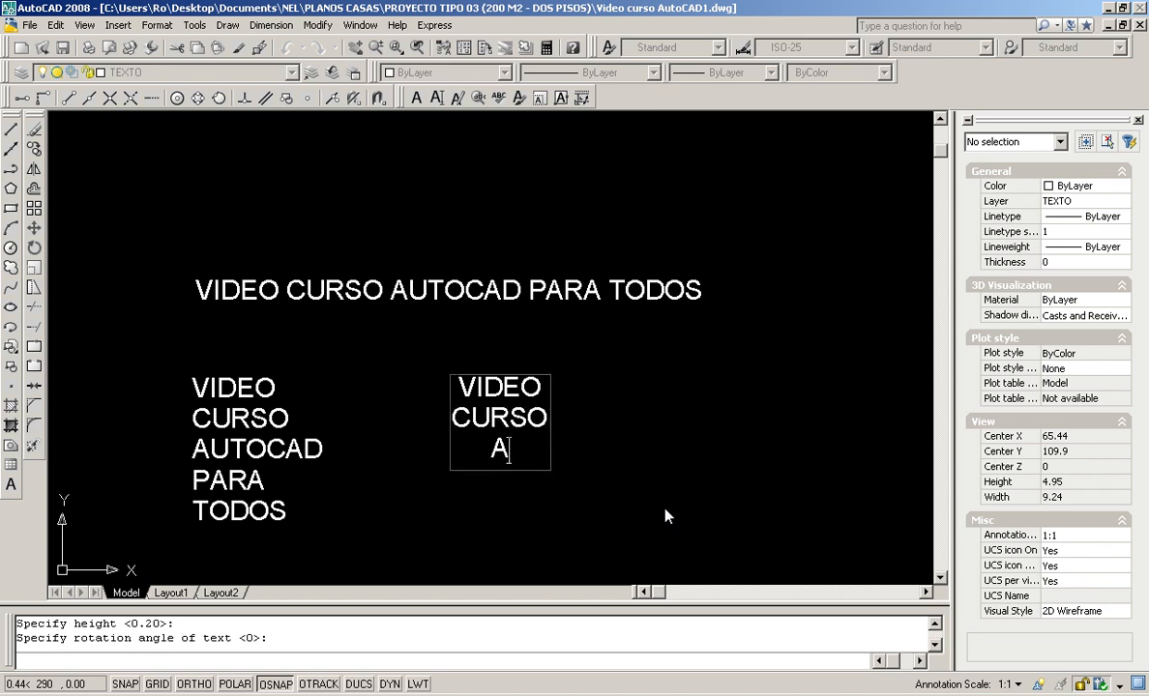
pyautogui.write('UTOCAD')
pyautogui.press('Return')
pyautogui.write('PARA')
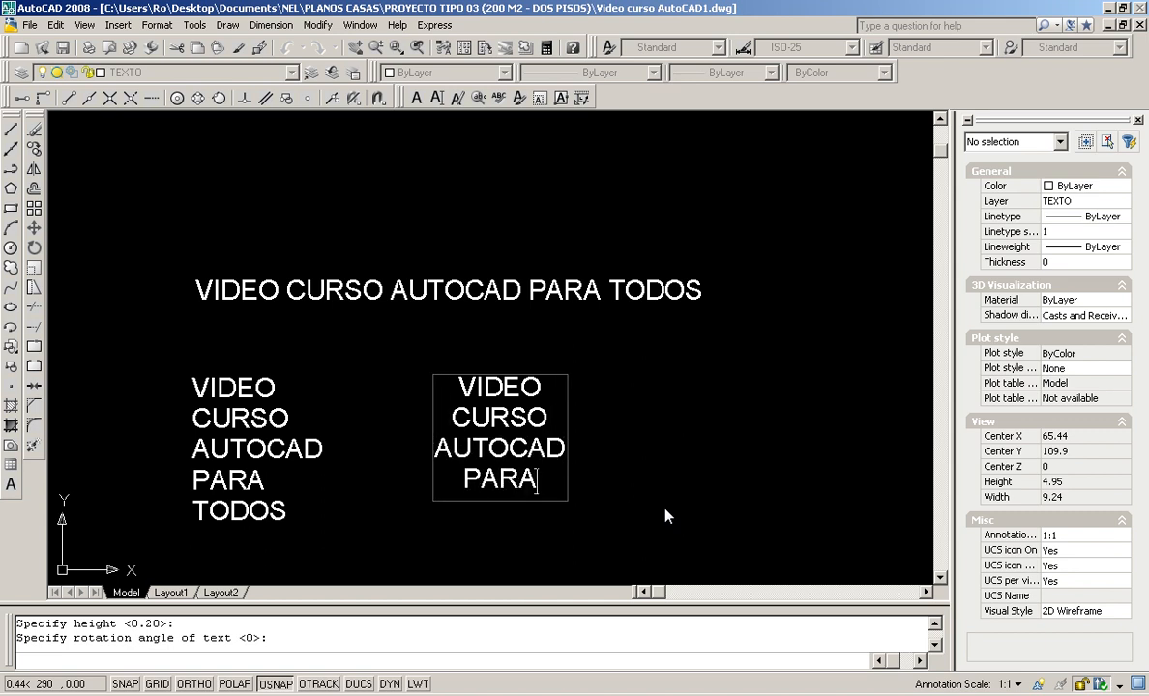
pyautogui.press('Return')
pyautogui.write('TODOS')
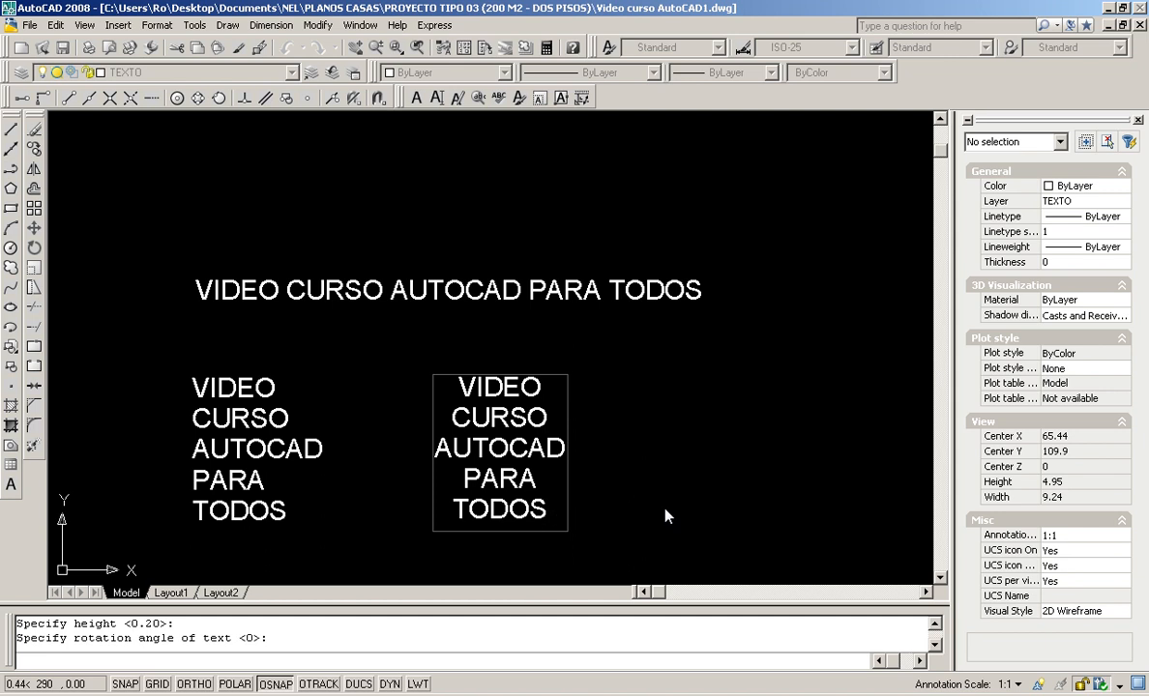
pyautogui.press('Return')
pyautogui.press('Return')
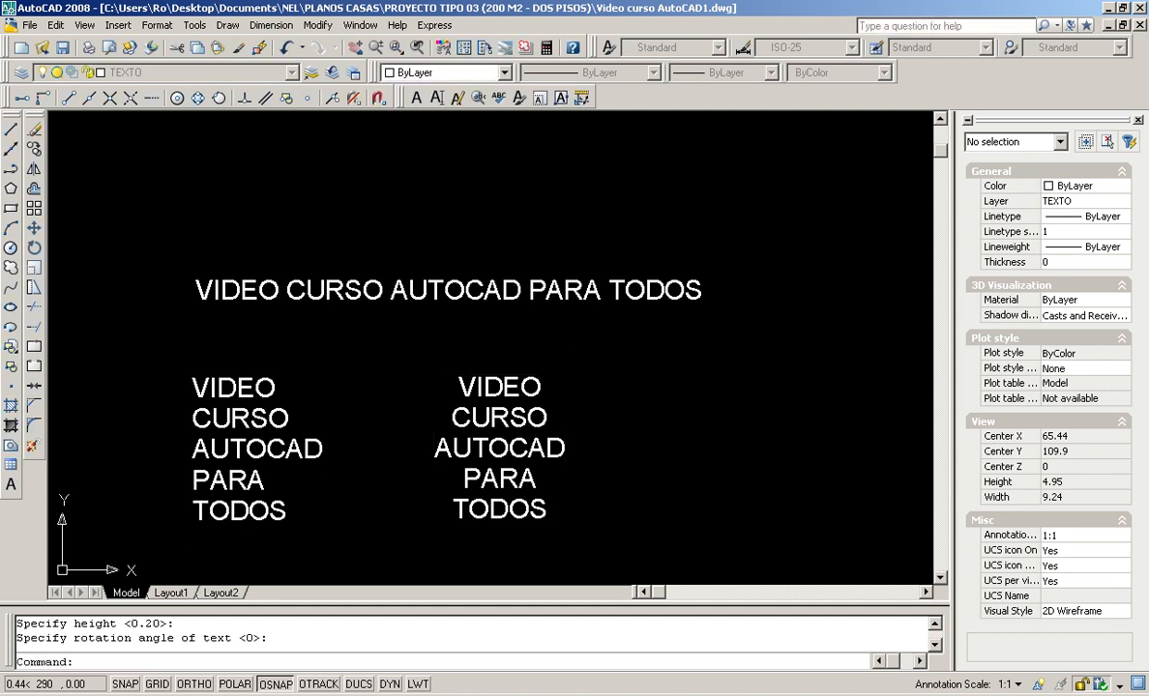
pyautogui.scroll(2, 484, 512)
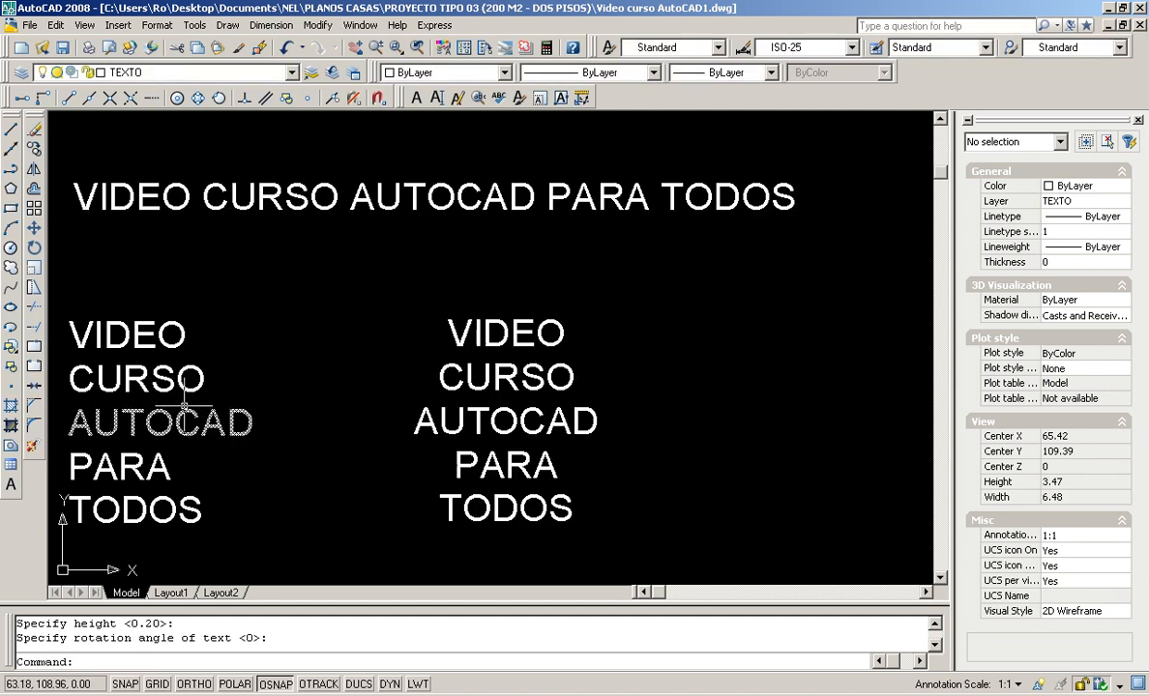
pyautogui.moveTo(282, 397); pyautogui.dragTo(327, 364, button='middle')
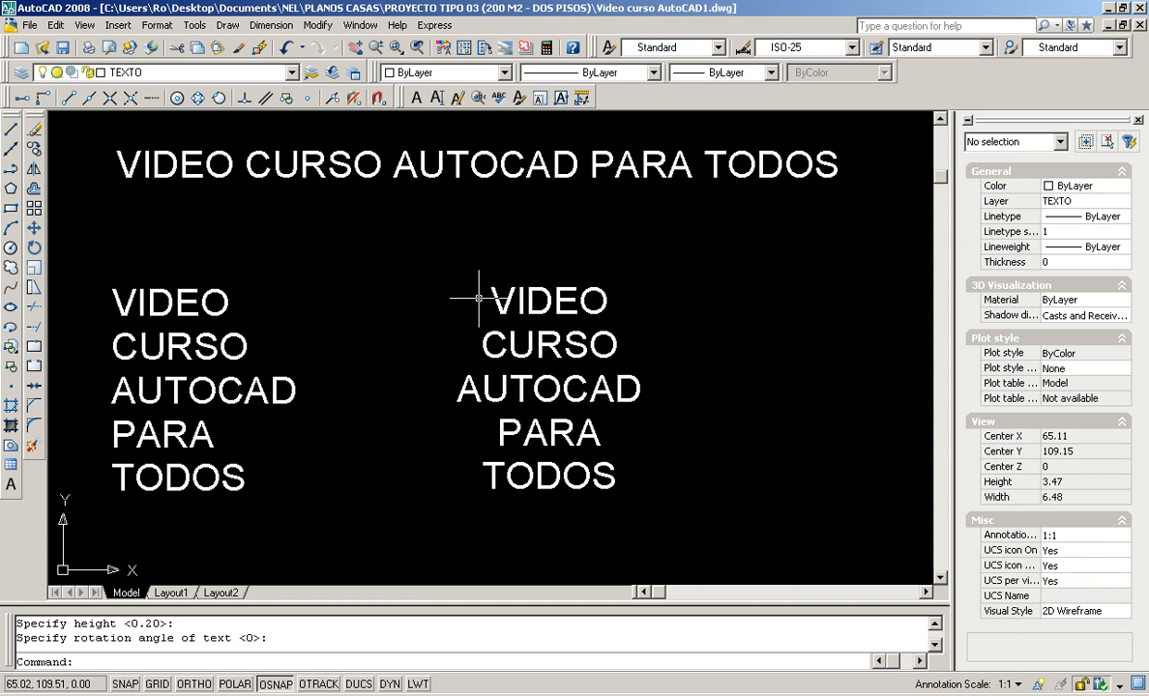
pyautogui.scroll(-3, 469, 300)
pyautogui.scroll(-2, 536, 306)
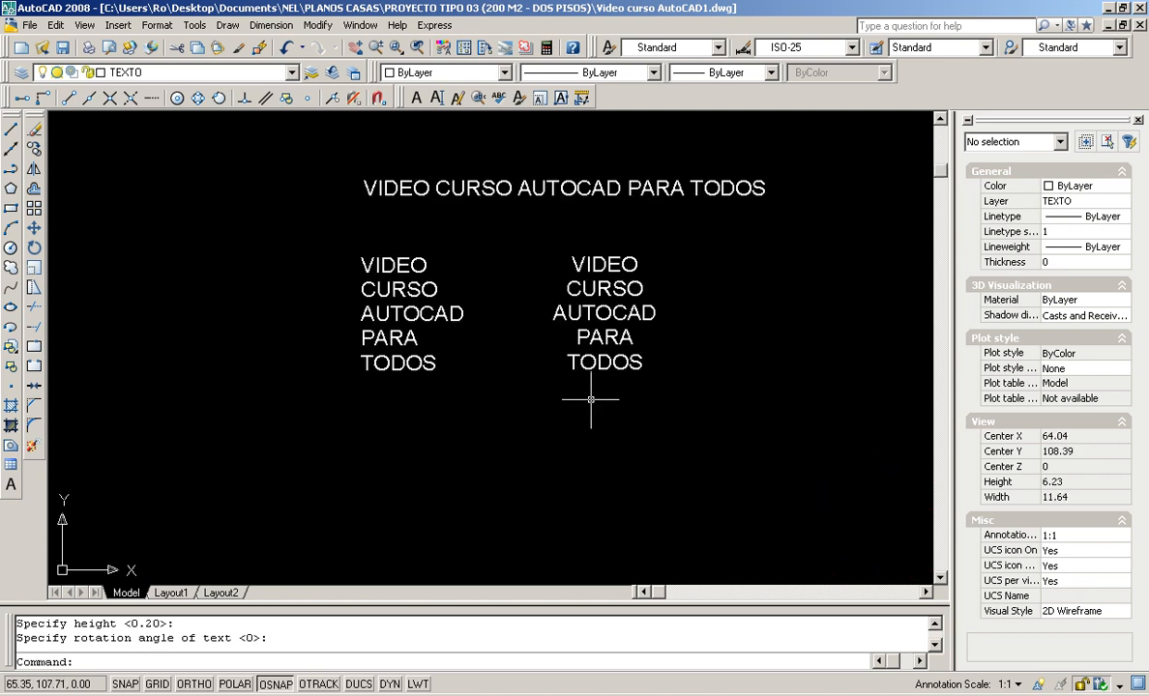
# Draw a multiline text box below the two word columns and set its justification to Middle Center.
pyautogui.scroll(2, 527, 422)
pyautogui.moveTo(534, 397); pyautogui.dragTo(517, 387, button='middle')
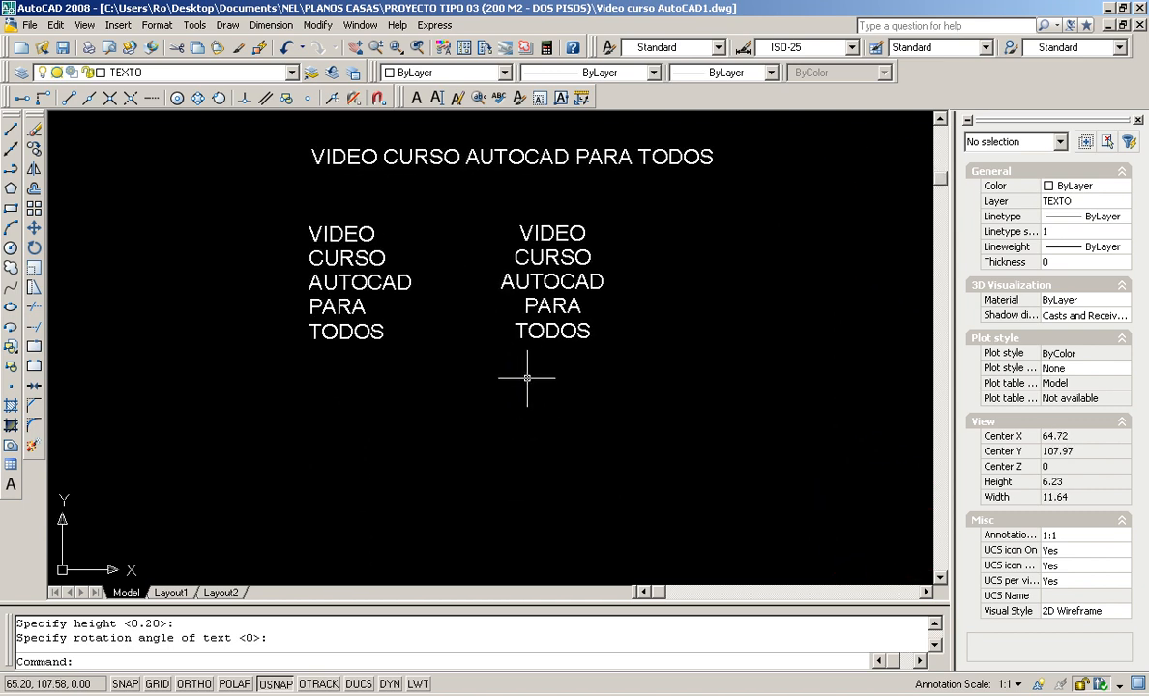
pyautogui.click(417, 97)
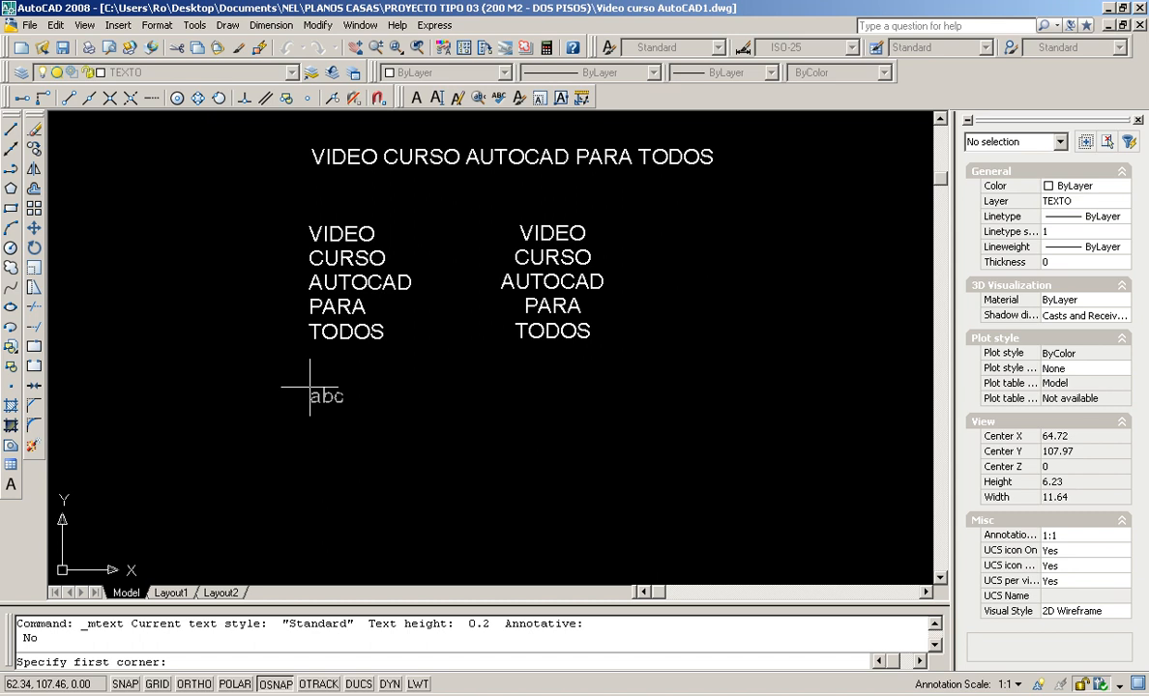
pyautogui.click(313, 398)
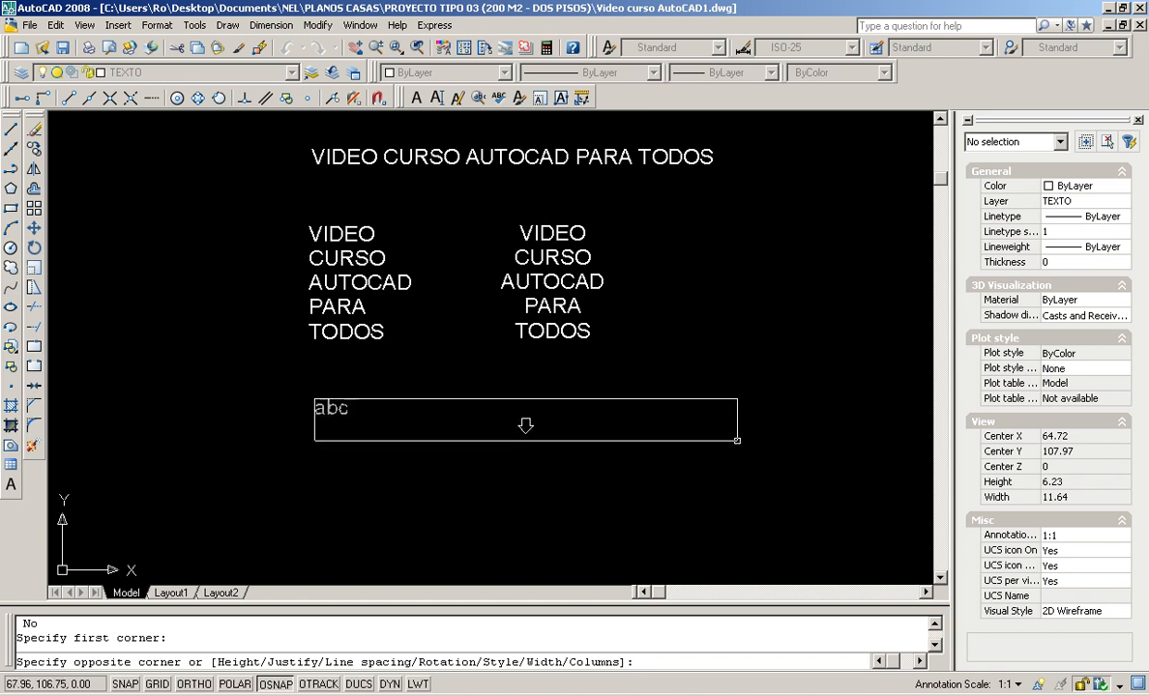
pyautogui.click(737, 440)
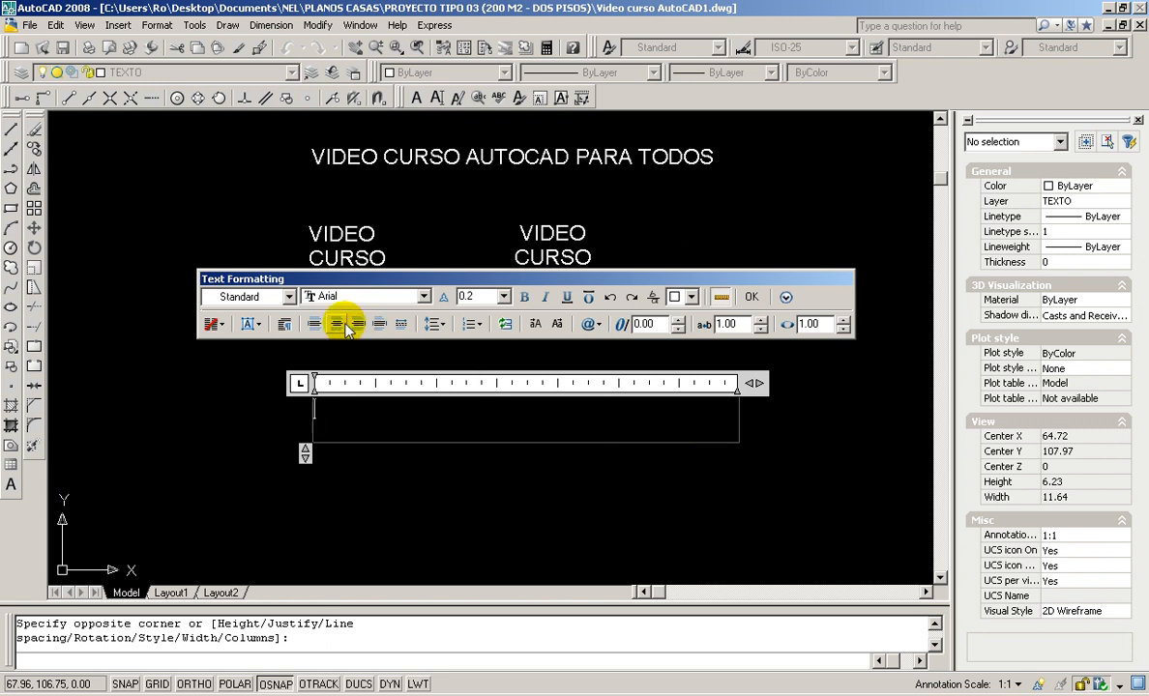
pyautogui.click(259, 329)
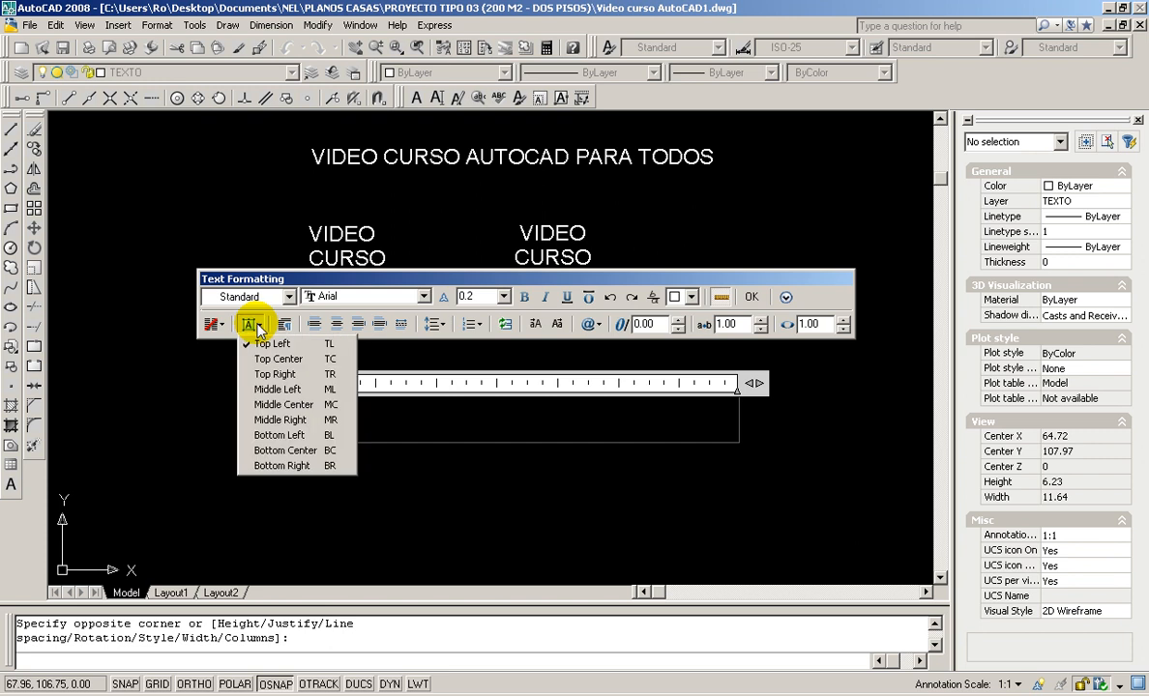
pyautogui.click(280, 408)
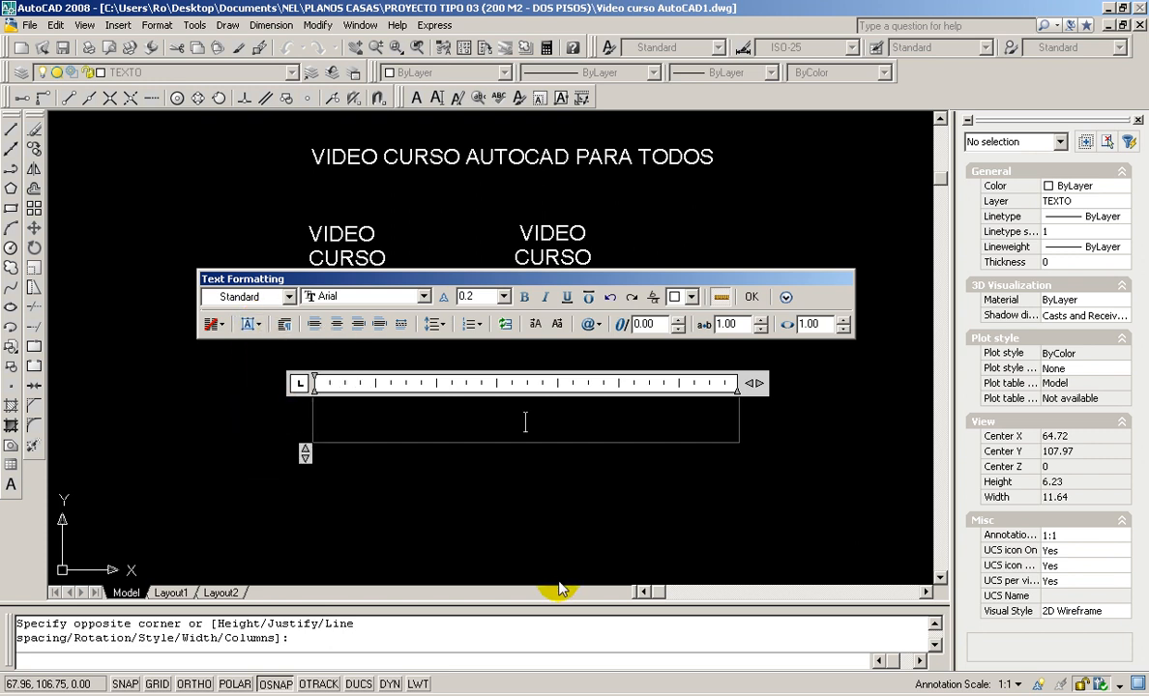
# Enter VIDEO CURSO AUTOCAD PARA TODOS in the multiline text box and finish the text.
pyautogui.write('VIDEO')
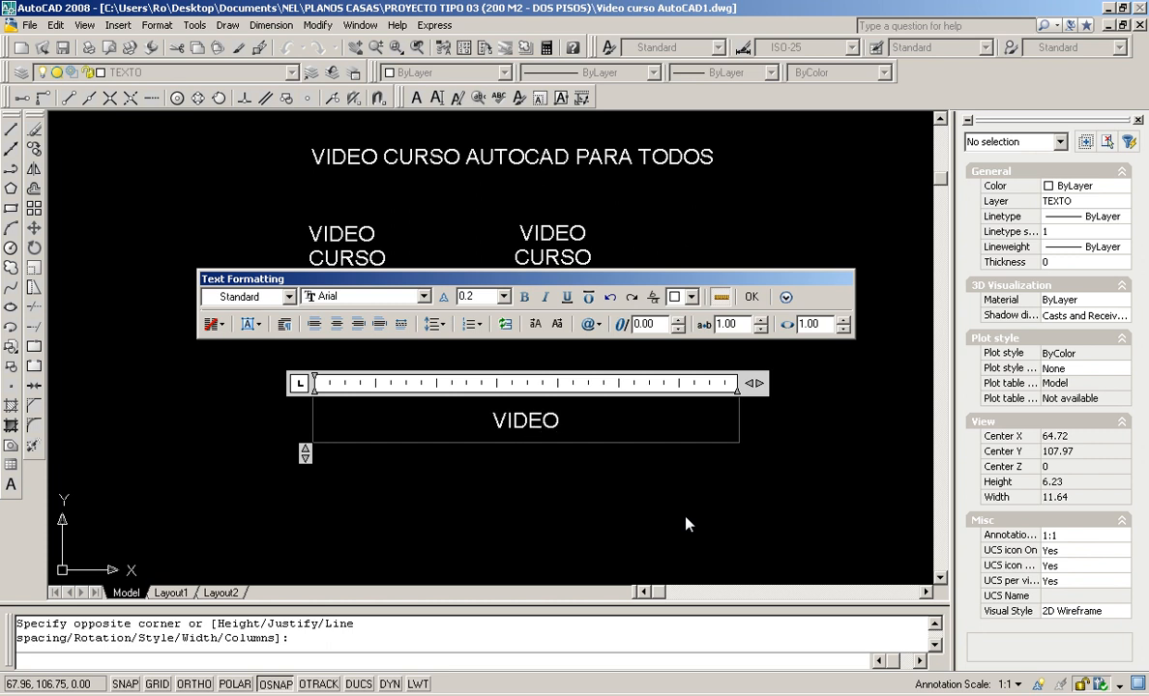
pyautogui.write(' CURSO ')
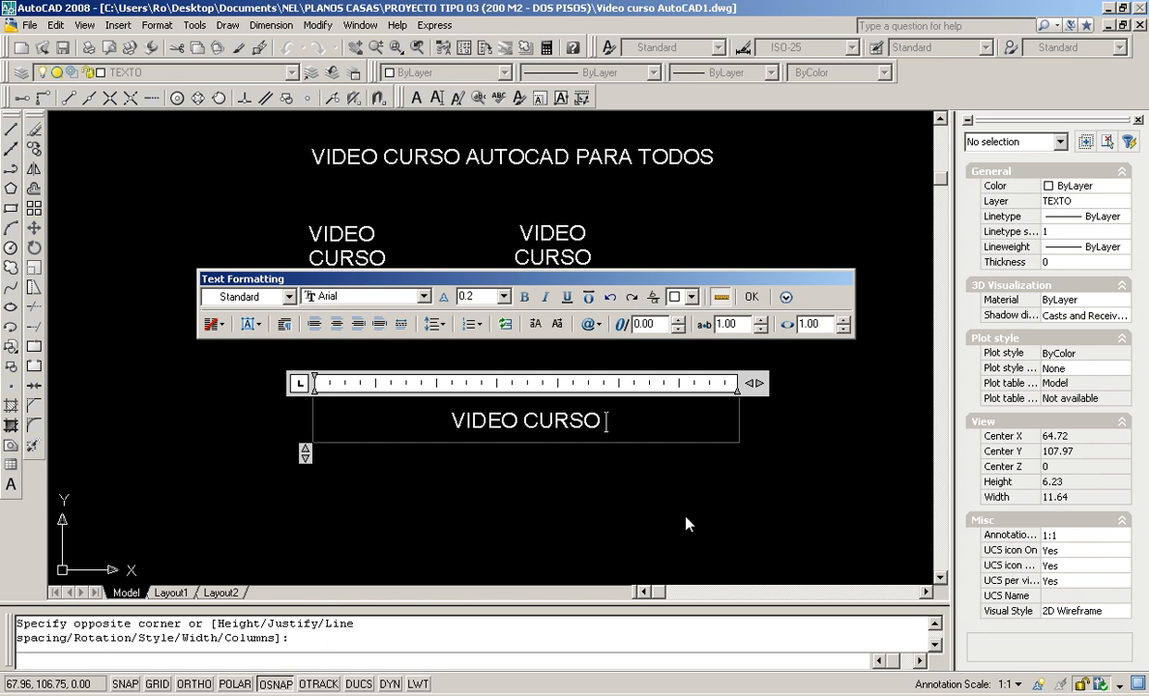
pyautogui.write('AUTOCA')
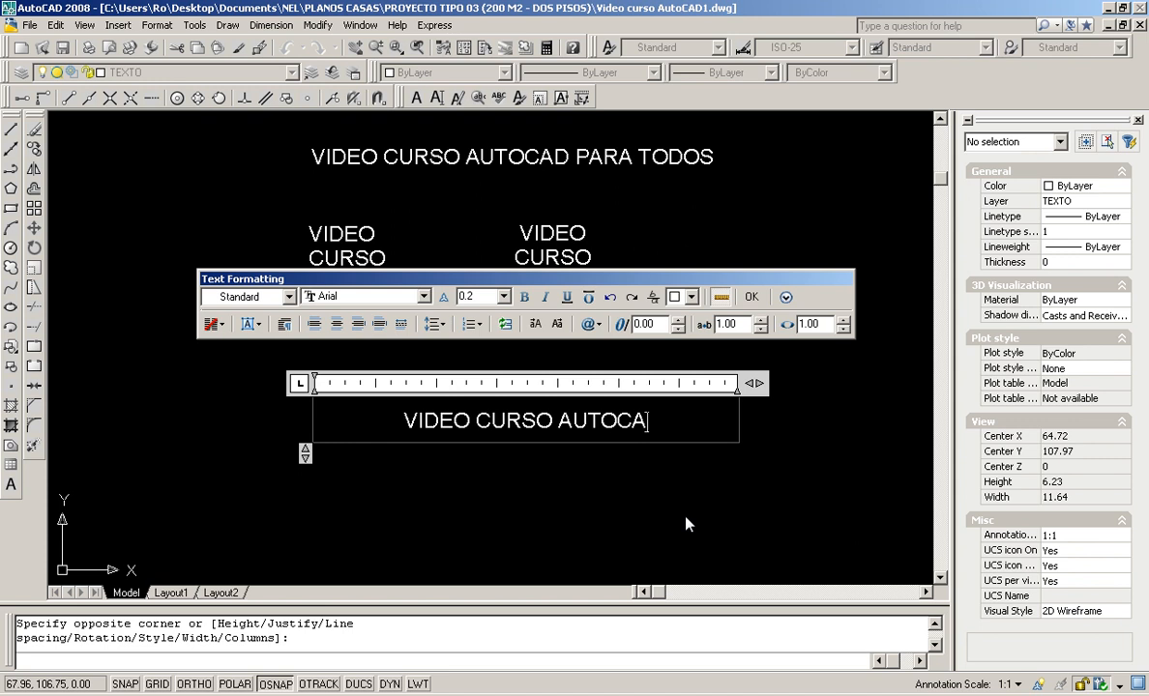
pyautogui.write('D PARA')
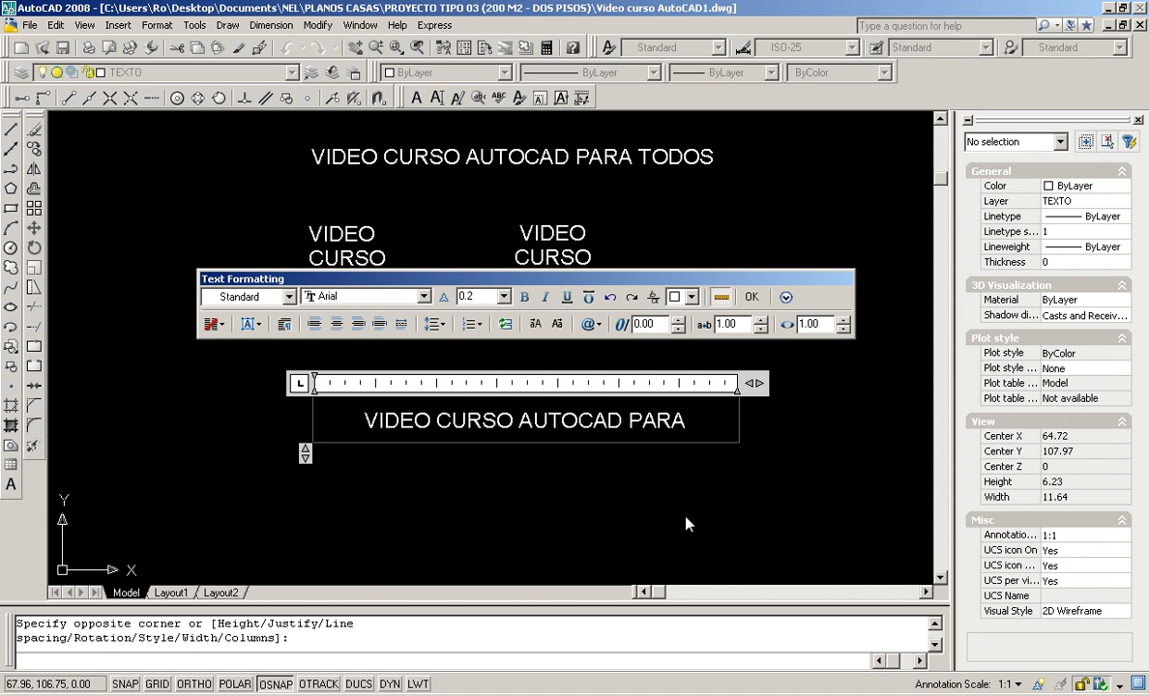
pyautogui.write(' TODOS')
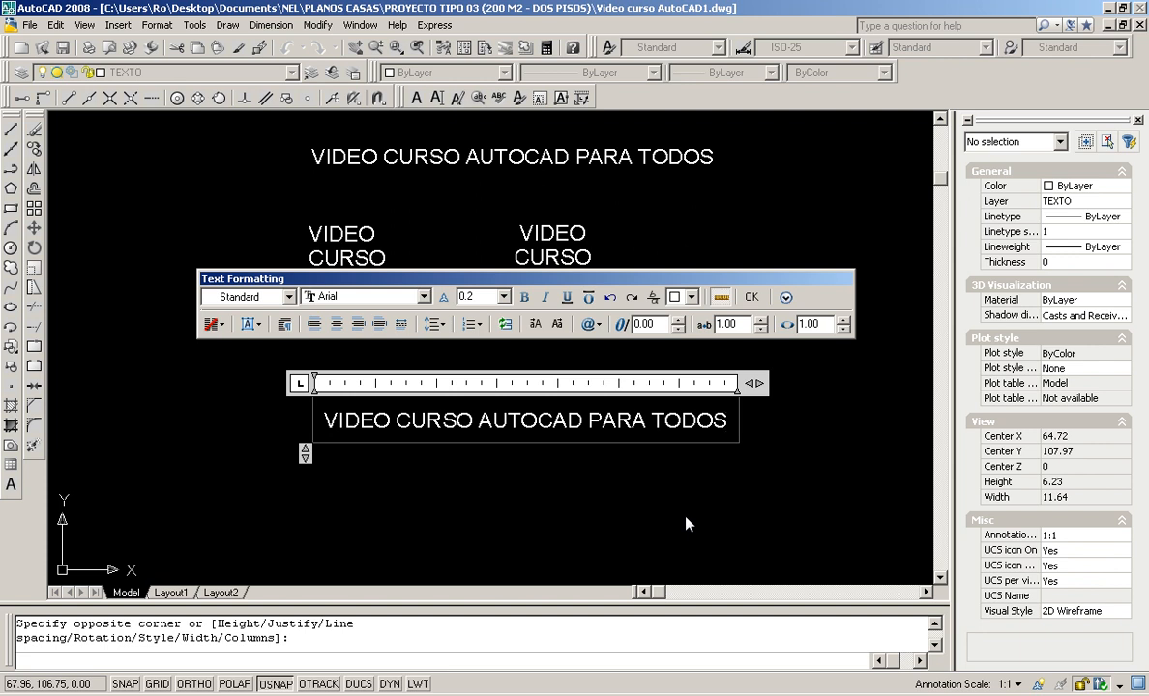
pyautogui.click(750, 299)
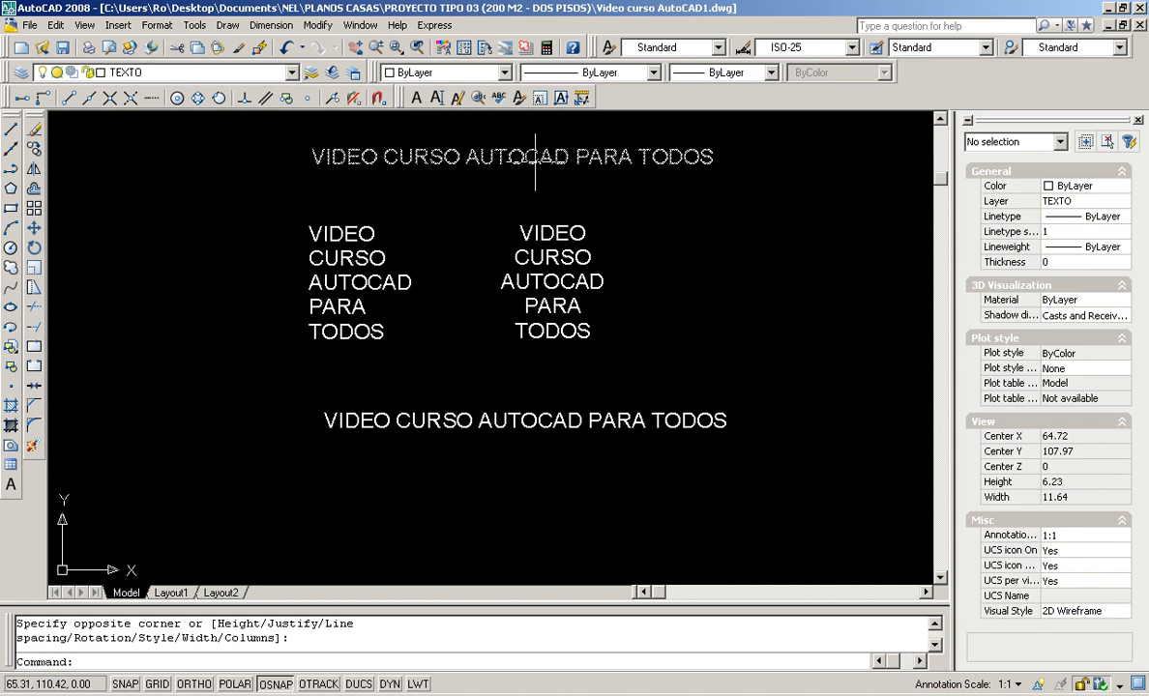
# Move the single-line sentence above the word columns slightly down and to the left by its insertion grip.
pyautogui.click(484, 157)
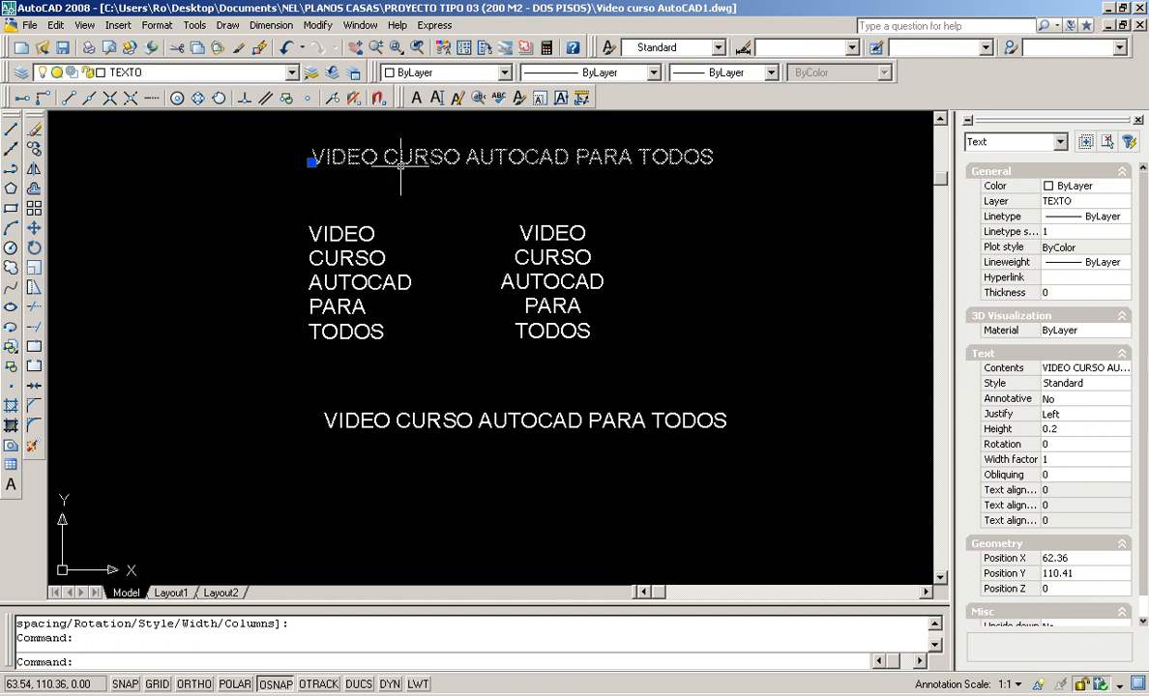
pyautogui.click(312, 163)
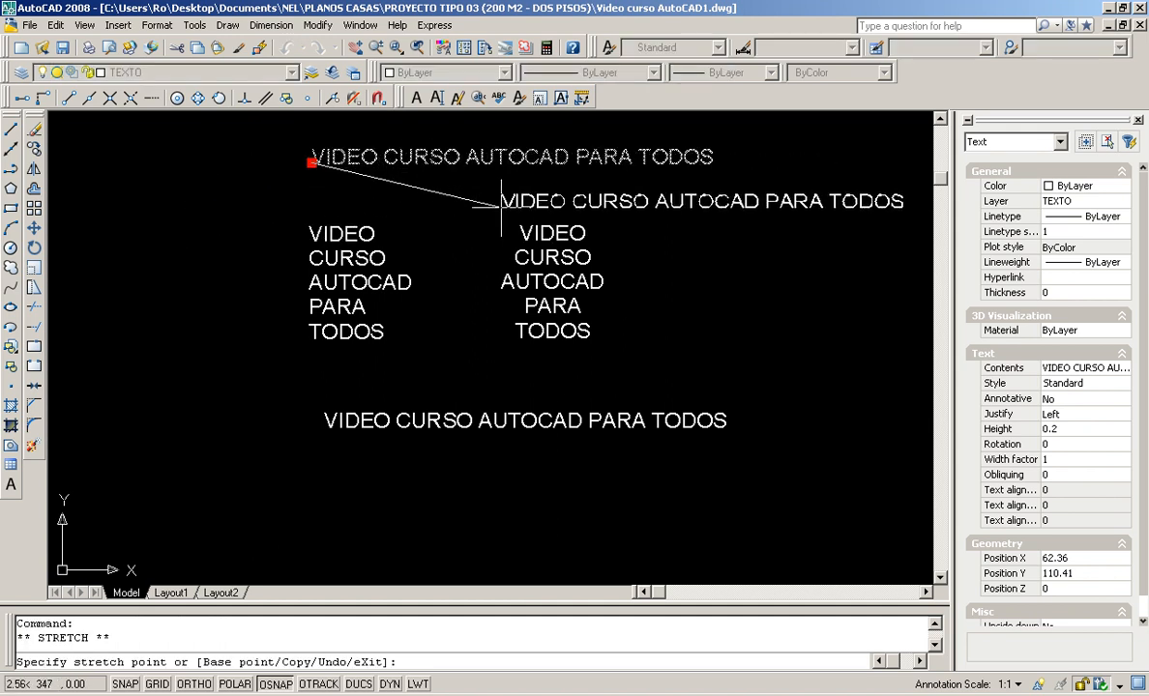
pyautogui.click(286, 185)
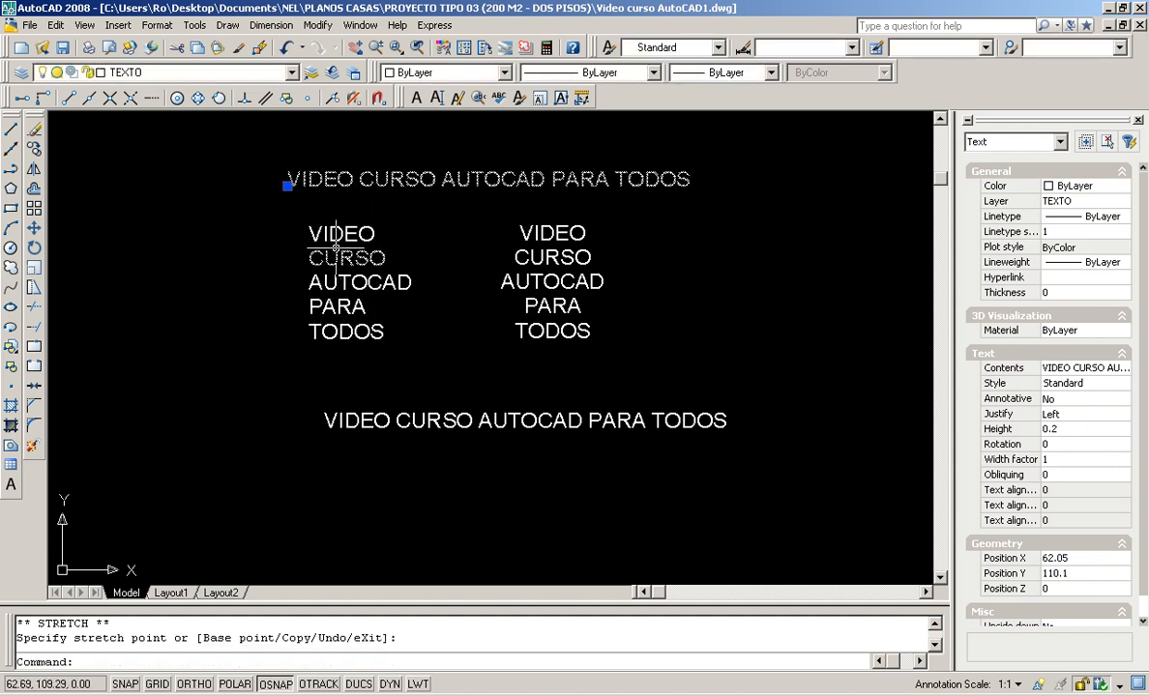
pyautogui.click(283, 207)
pyautogui.click(433, 354)
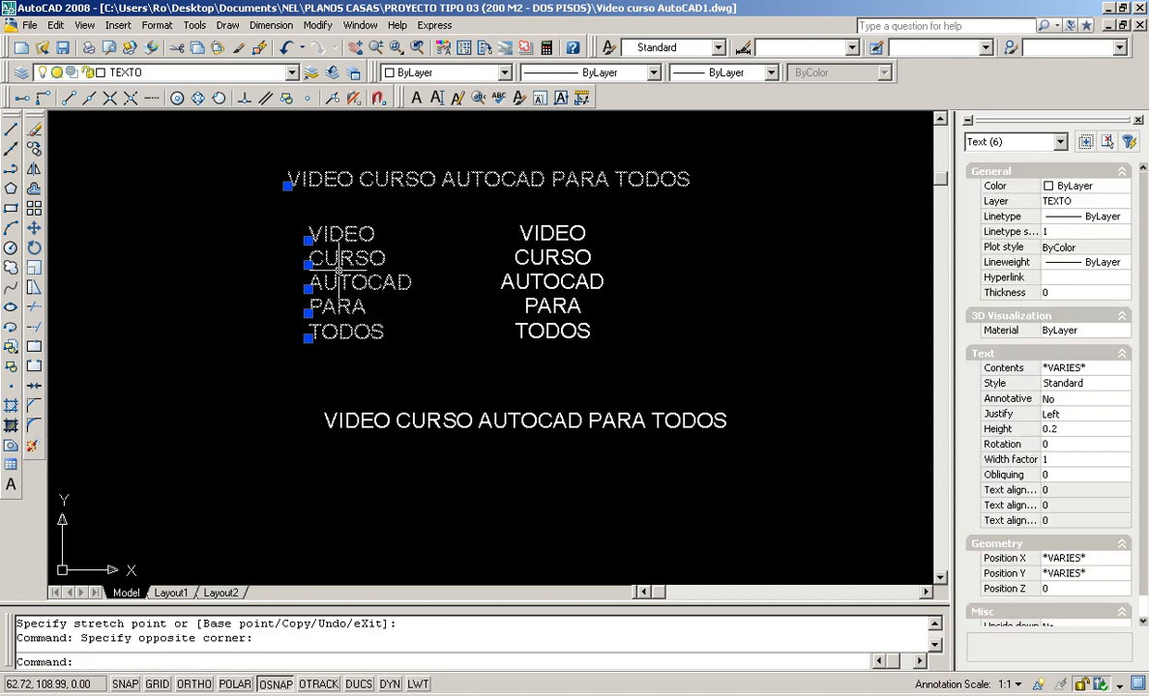
pyautogui.press('Escape')
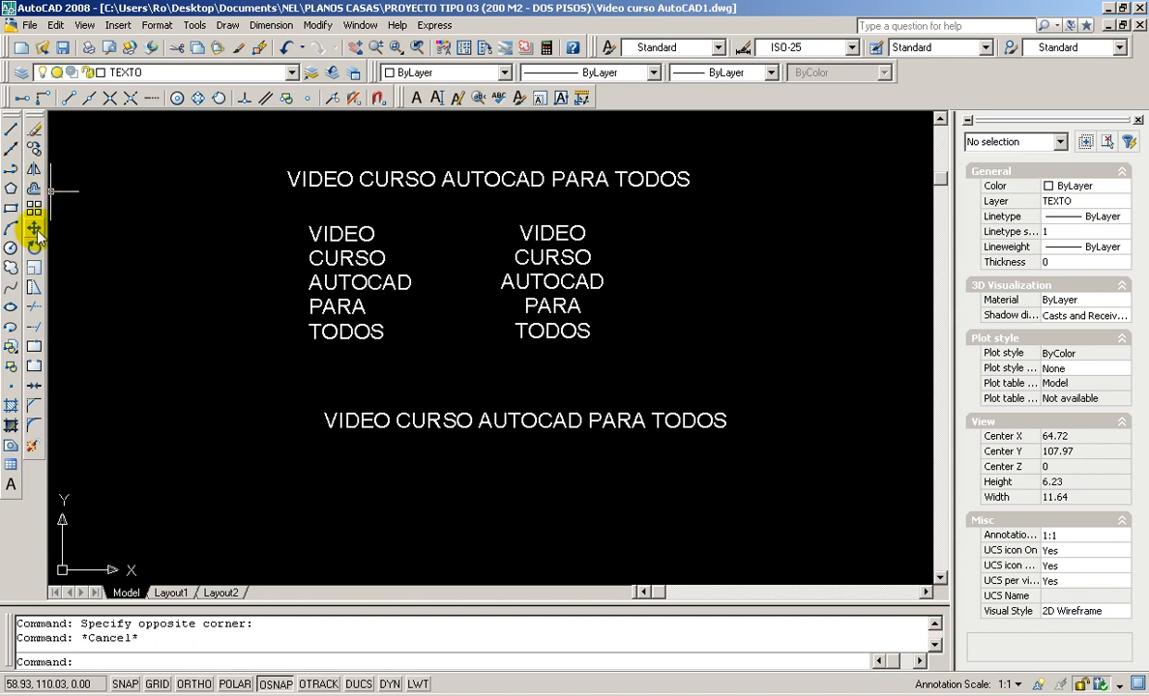
pyautogui.click(302, 217)
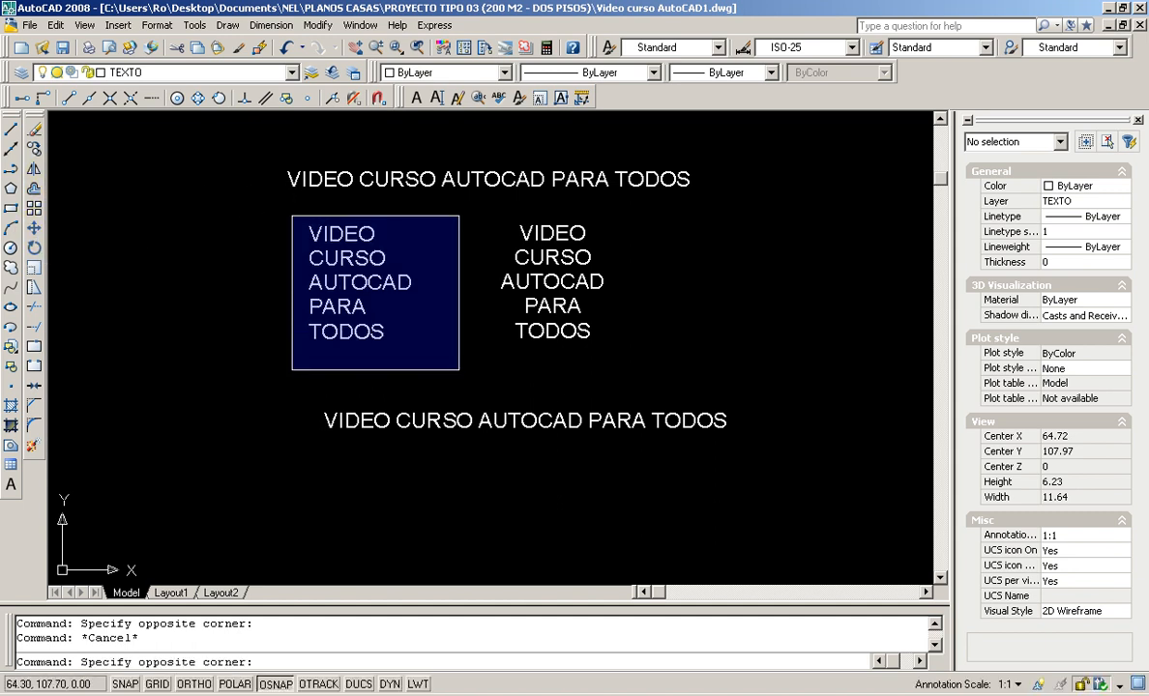
pyautogui.click(464, 350)
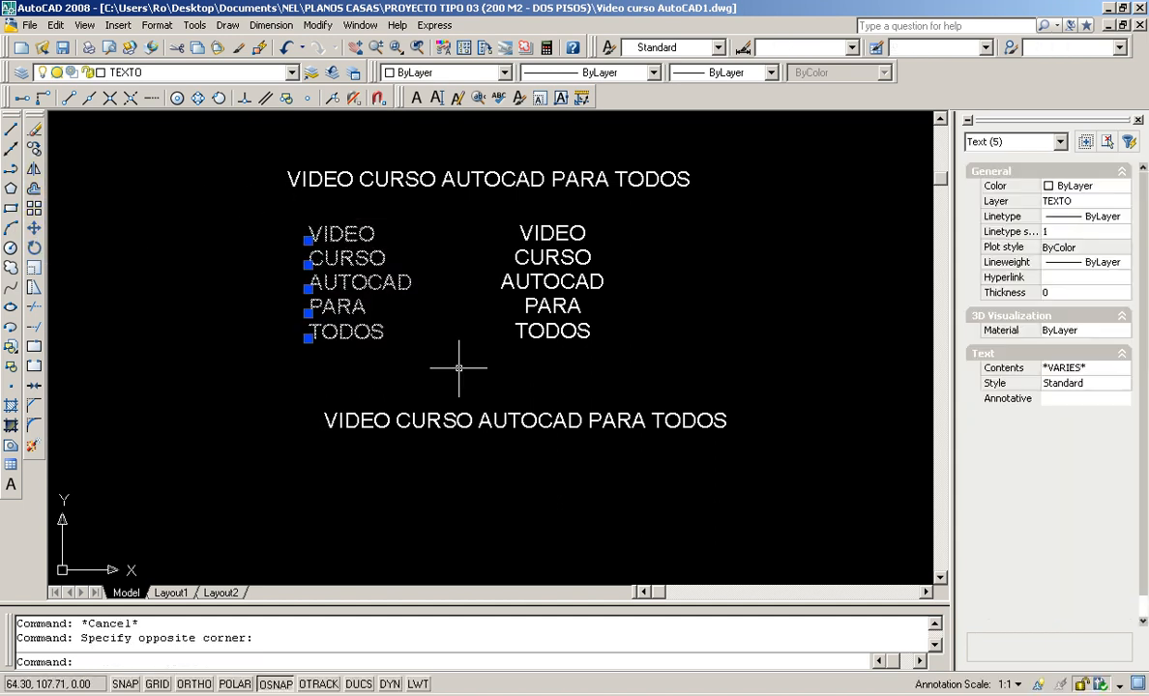
pyautogui.click(307, 240)
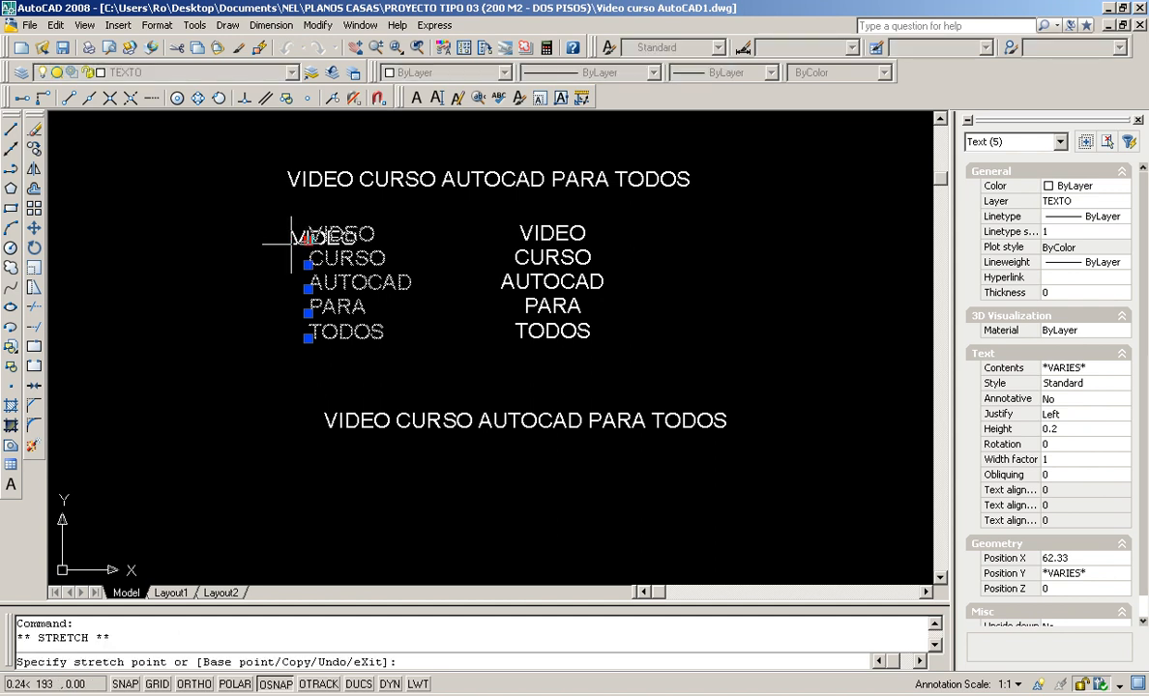
pyautogui.press('Escape')
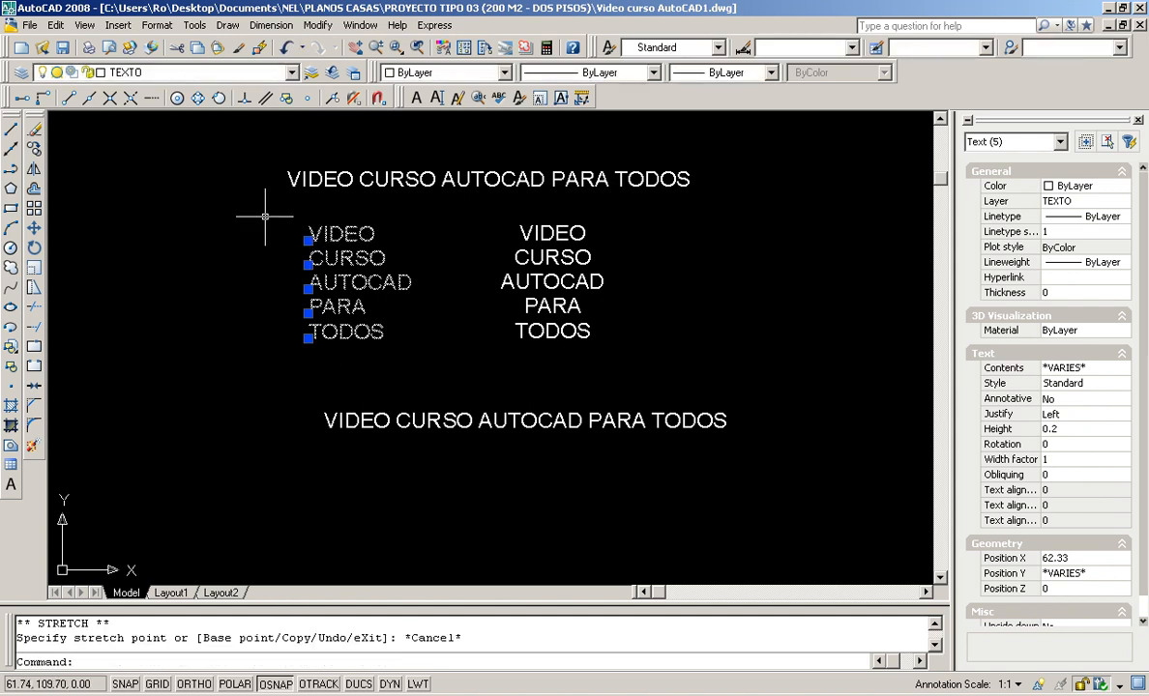
pyautogui.click(34, 230)
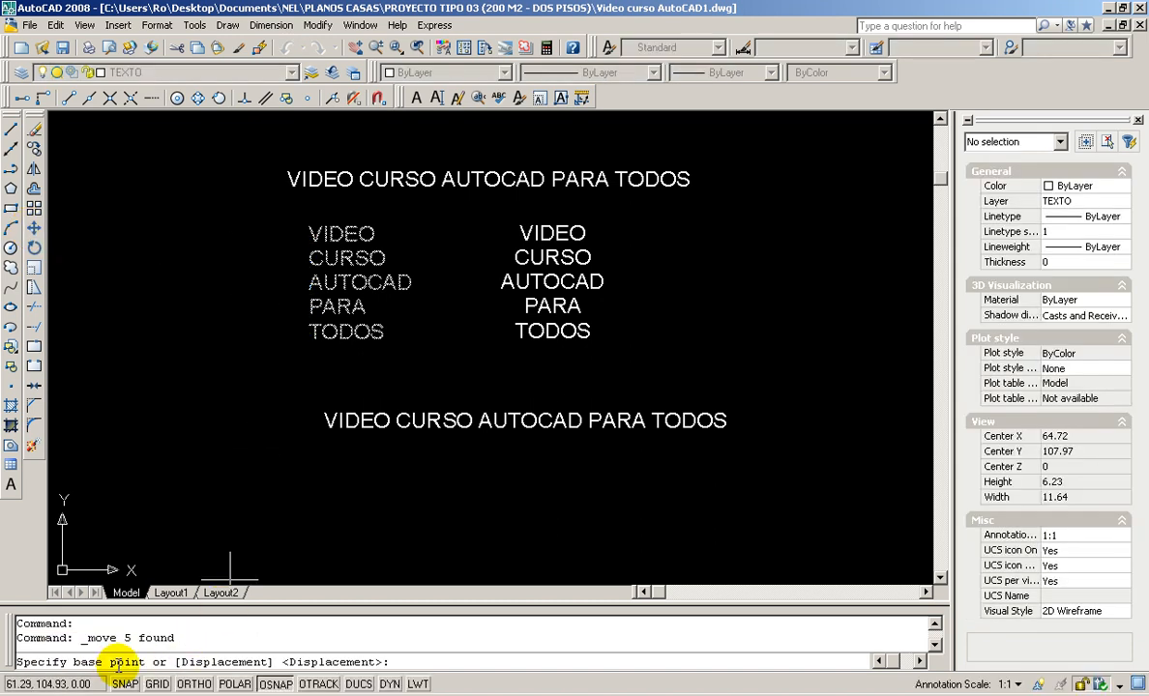
pyautogui.press('Escape')
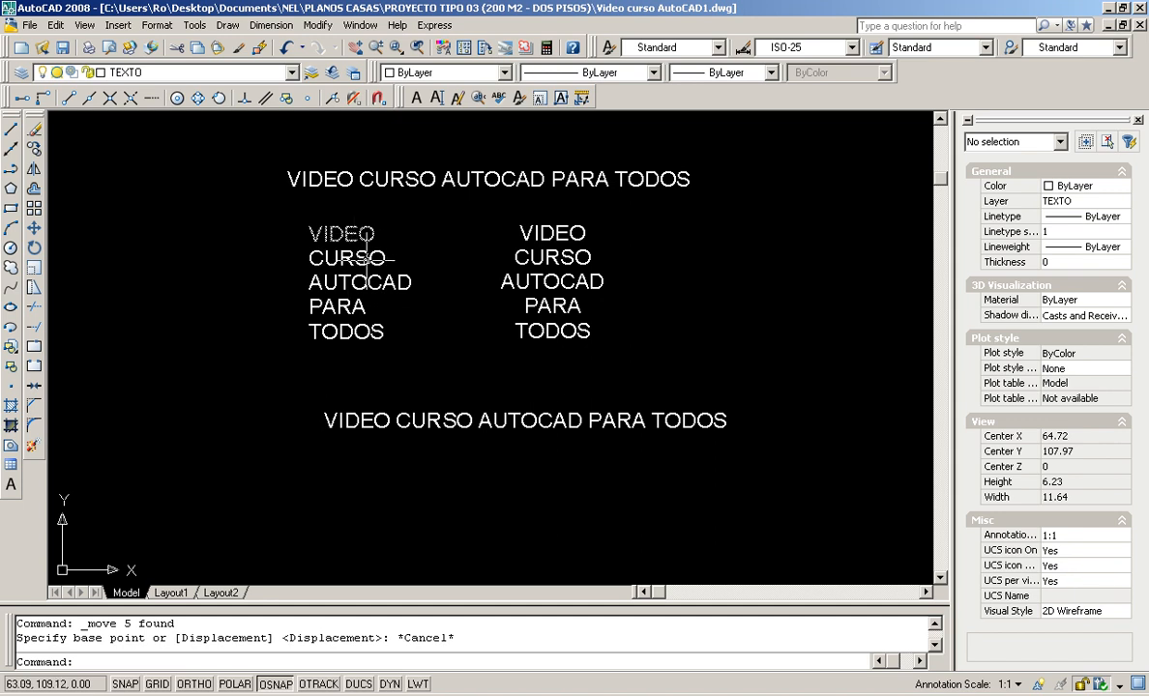
# Stretch the multiline text's frame leftward and slightly down by its upper-left grip to a width of about 8.68 units.
pyautogui.moveTo(440, 371); pyautogui.dragTo(441, 410, button='middle')
pyautogui.scroll(2, 441, 409)
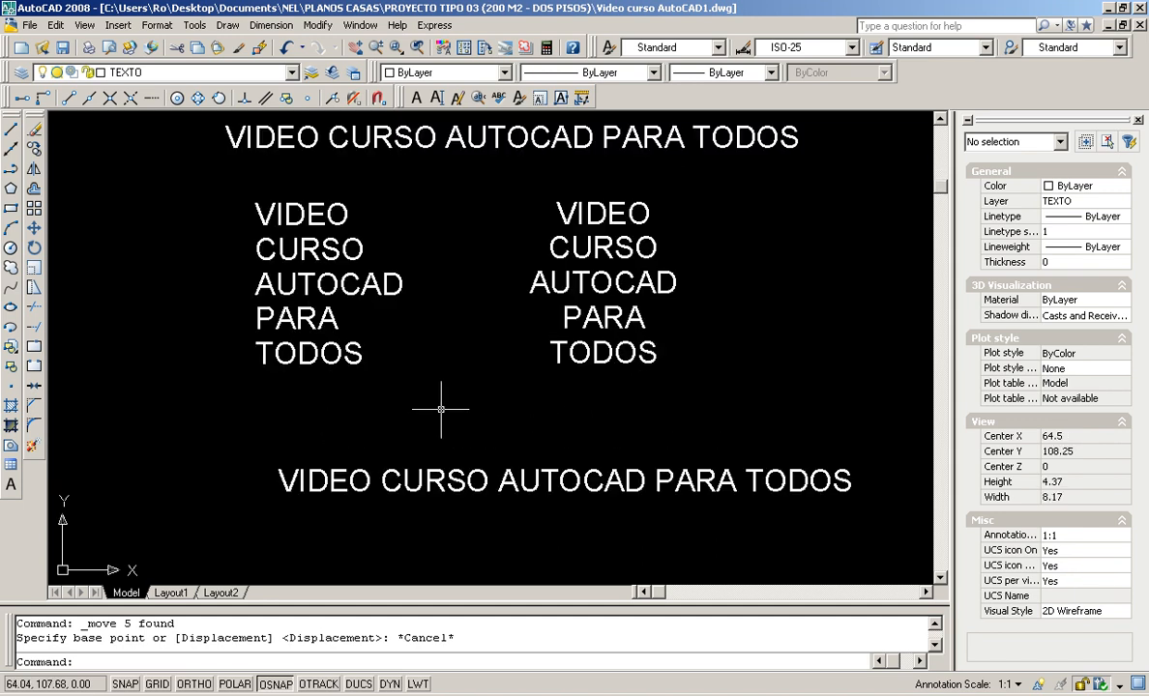
pyautogui.scroll(-1, 441, 409)
pyautogui.scroll(-2, 463, 454)
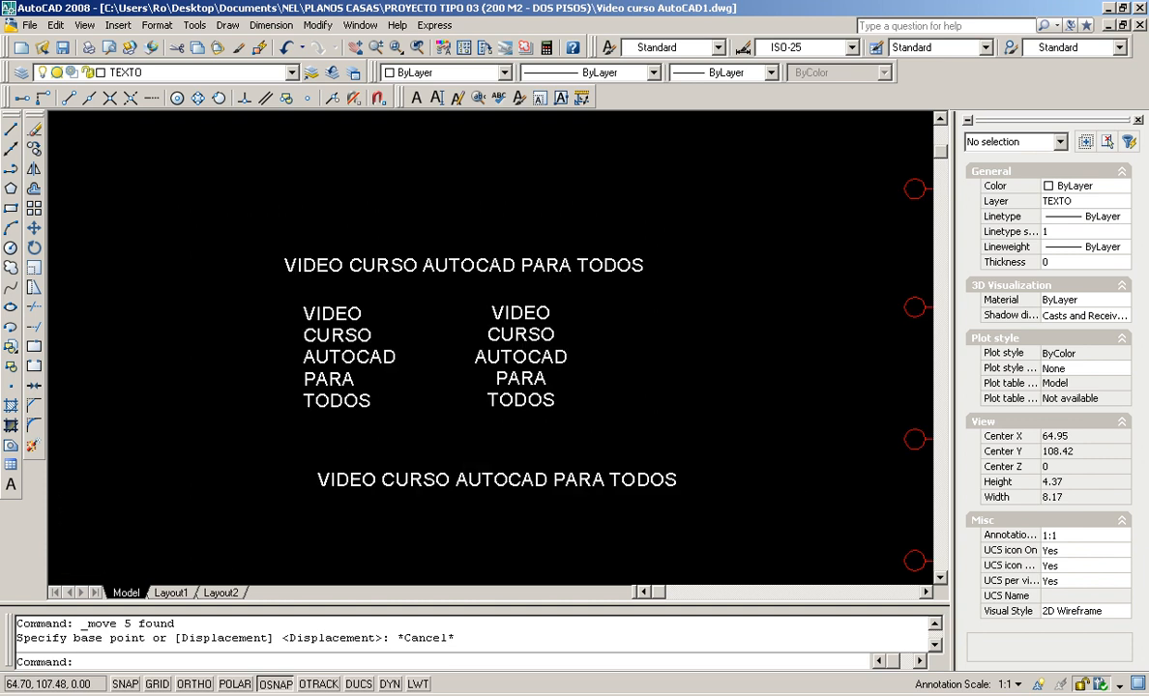
pyautogui.click(461, 476)
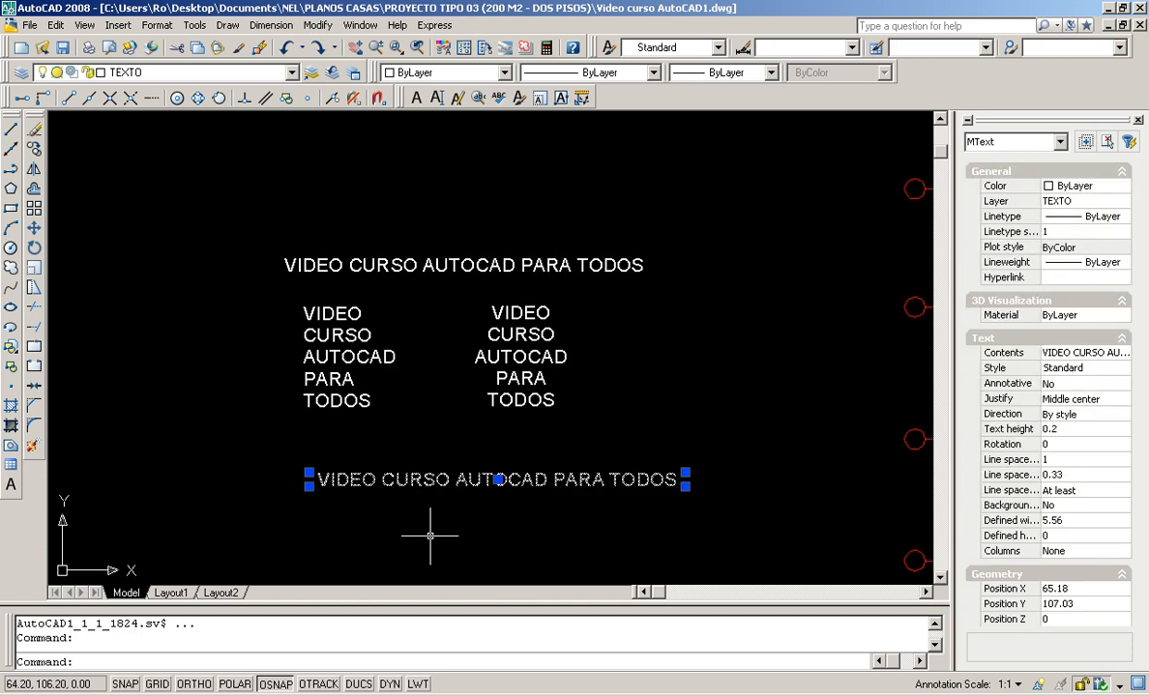
pyautogui.click(308, 473)
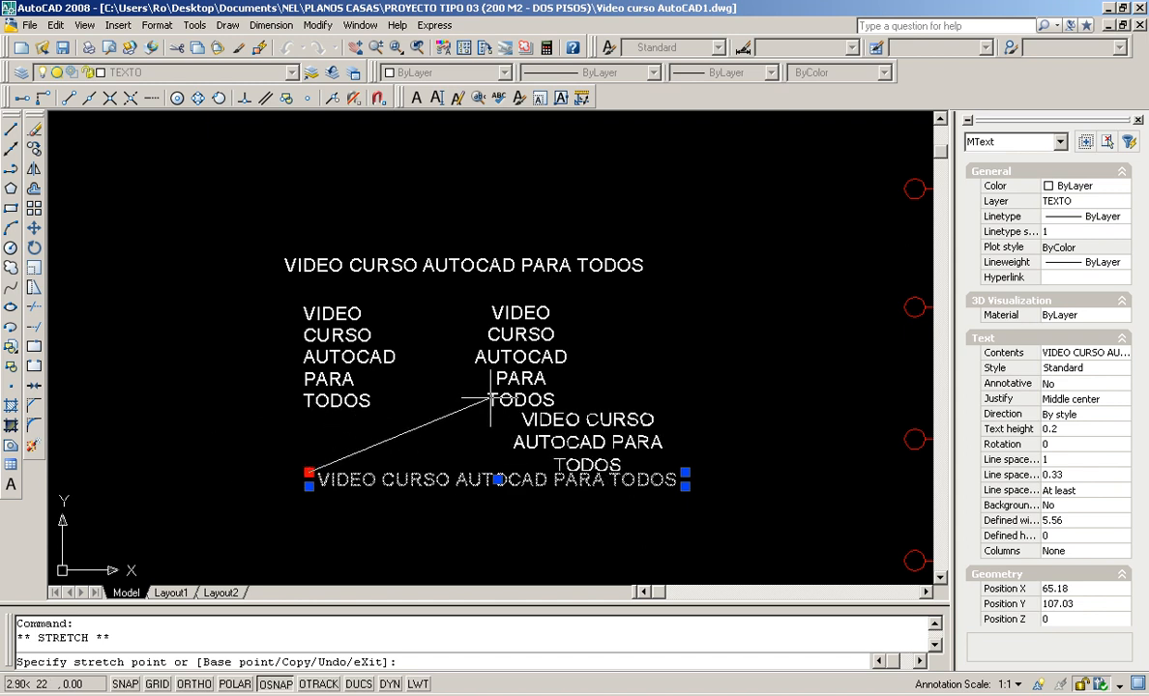
pyautogui.click(97, 503)
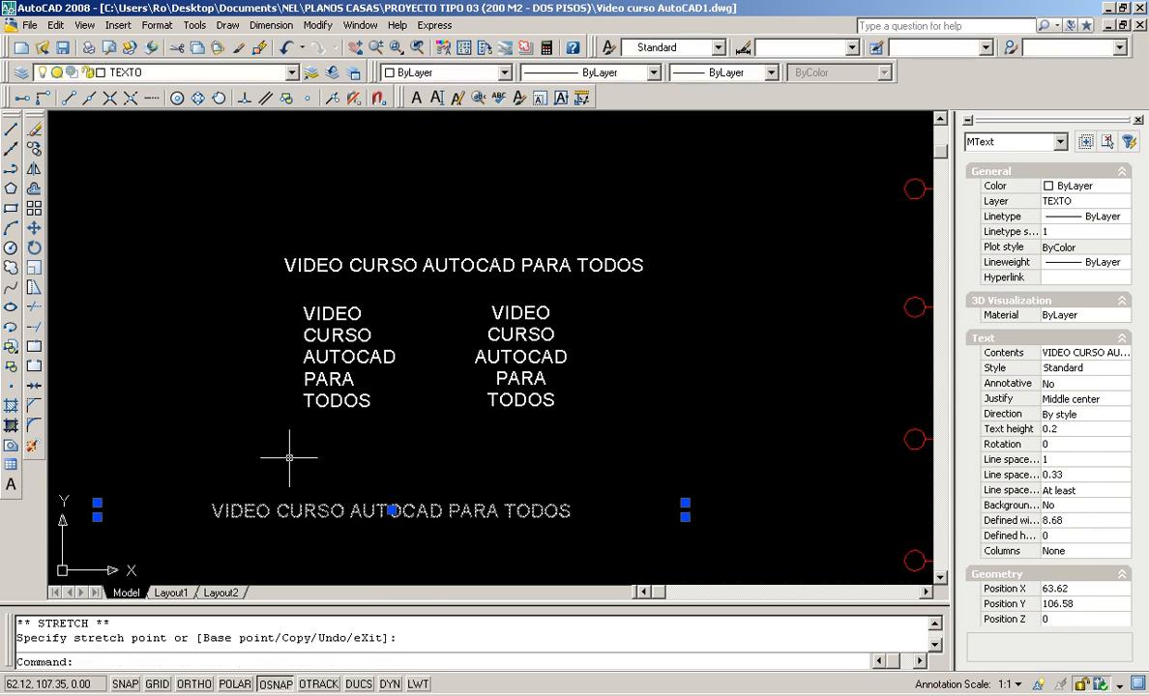
# Narrow the multiline text's frame from its lower-right grip to about 1.77 units so each word wraps onto its own line, and deselect it.
pyautogui.moveTo(180, 477); pyautogui.dragTo(313, 418, button='middle')
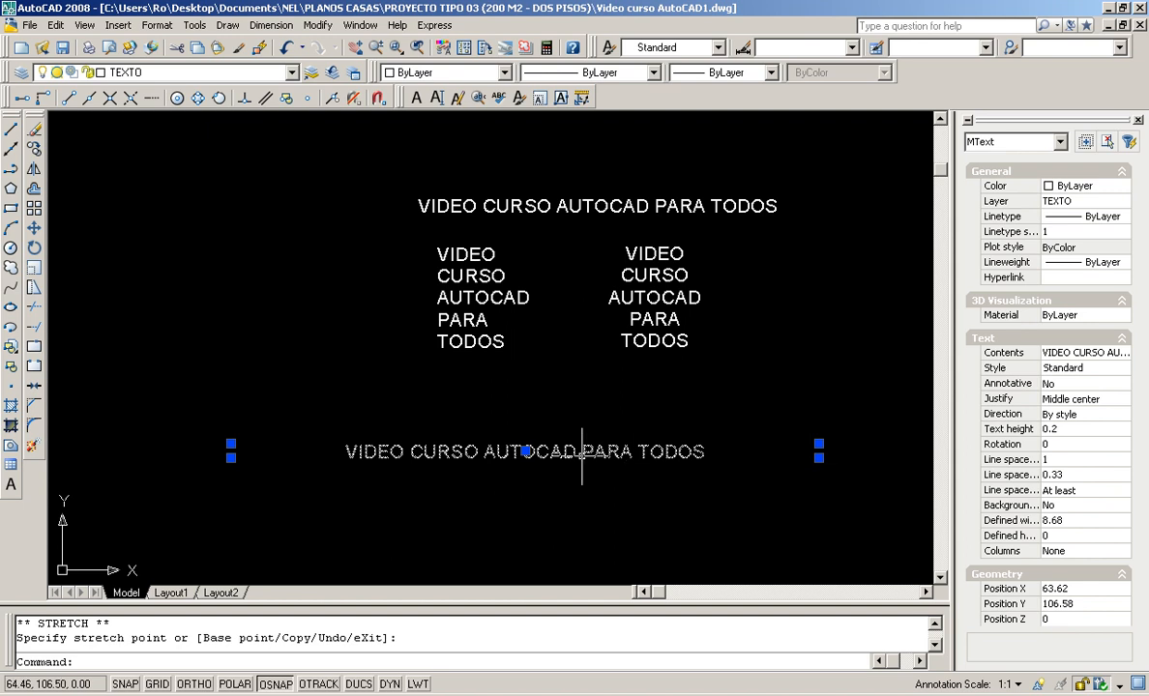
pyautogui.click(818, 458)
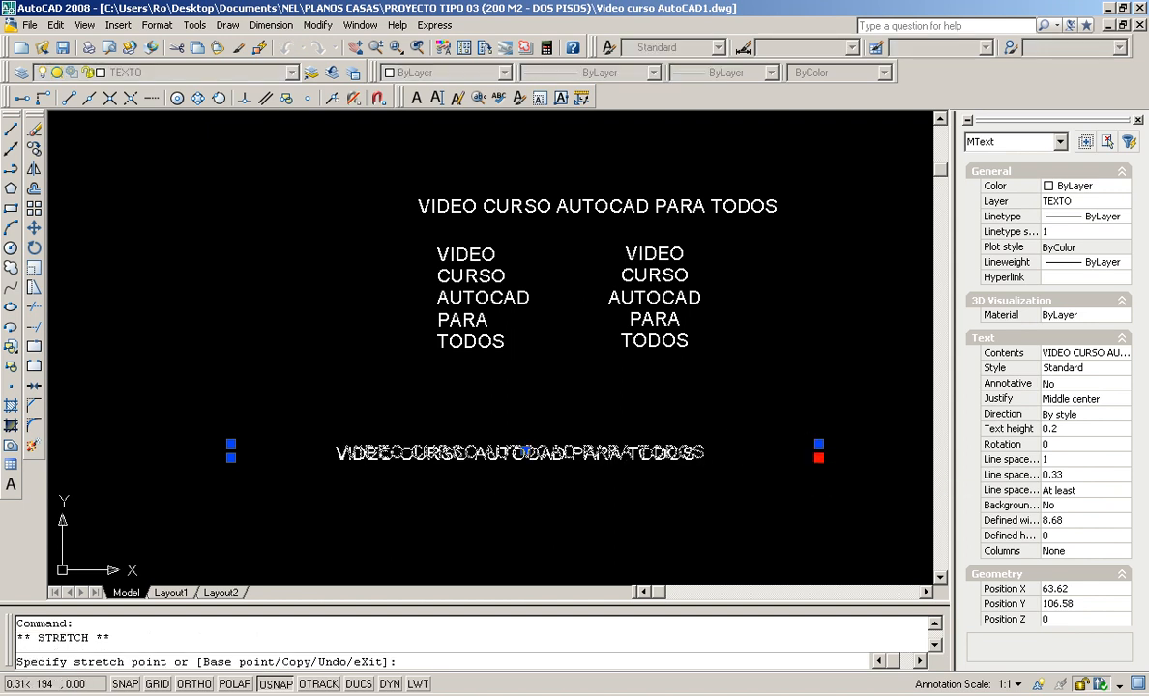
pyautogui.click(504, 484)
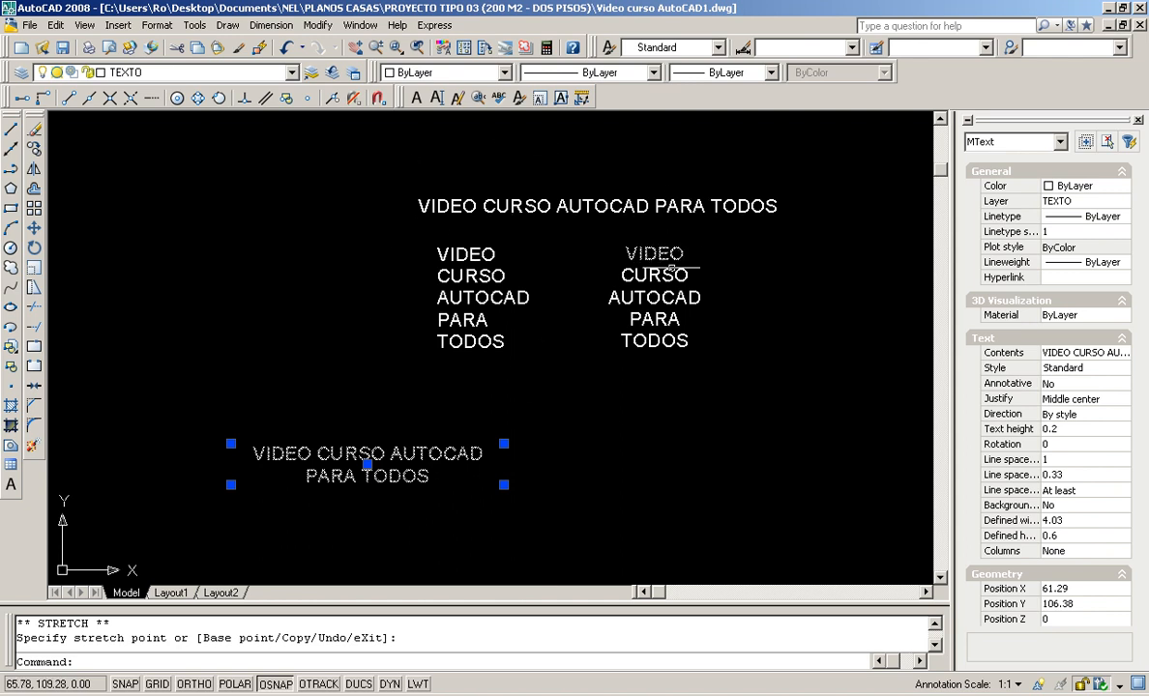
pyautogui.click(504, 484)
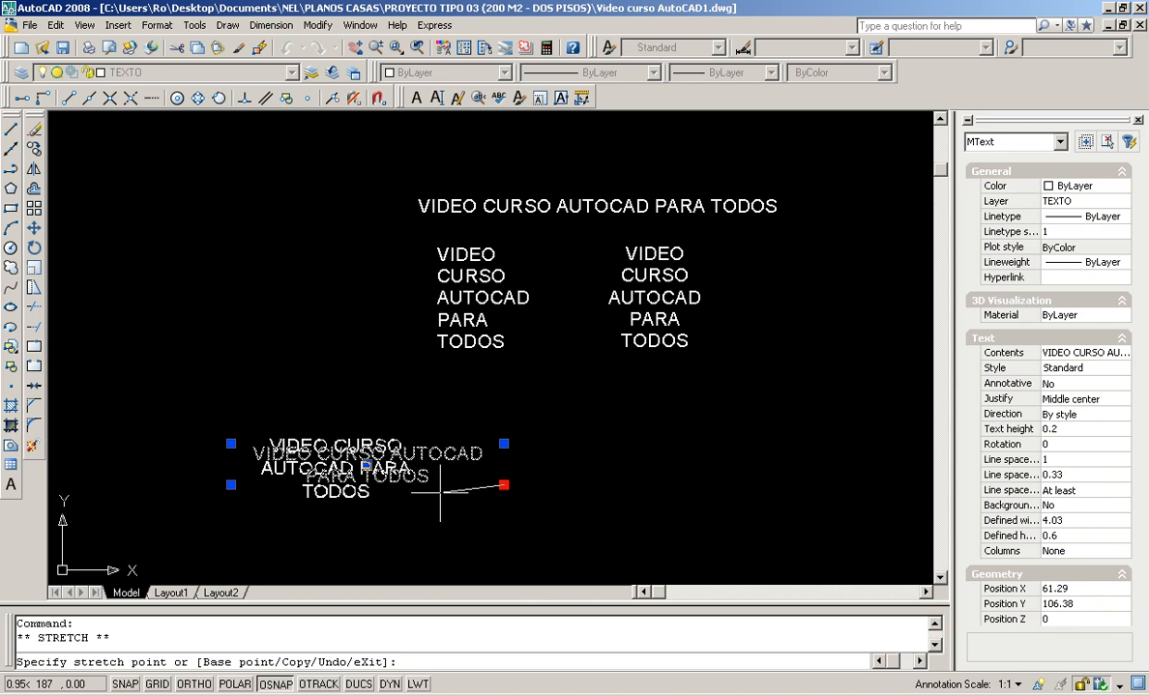
pyautogui.click(351, 514)
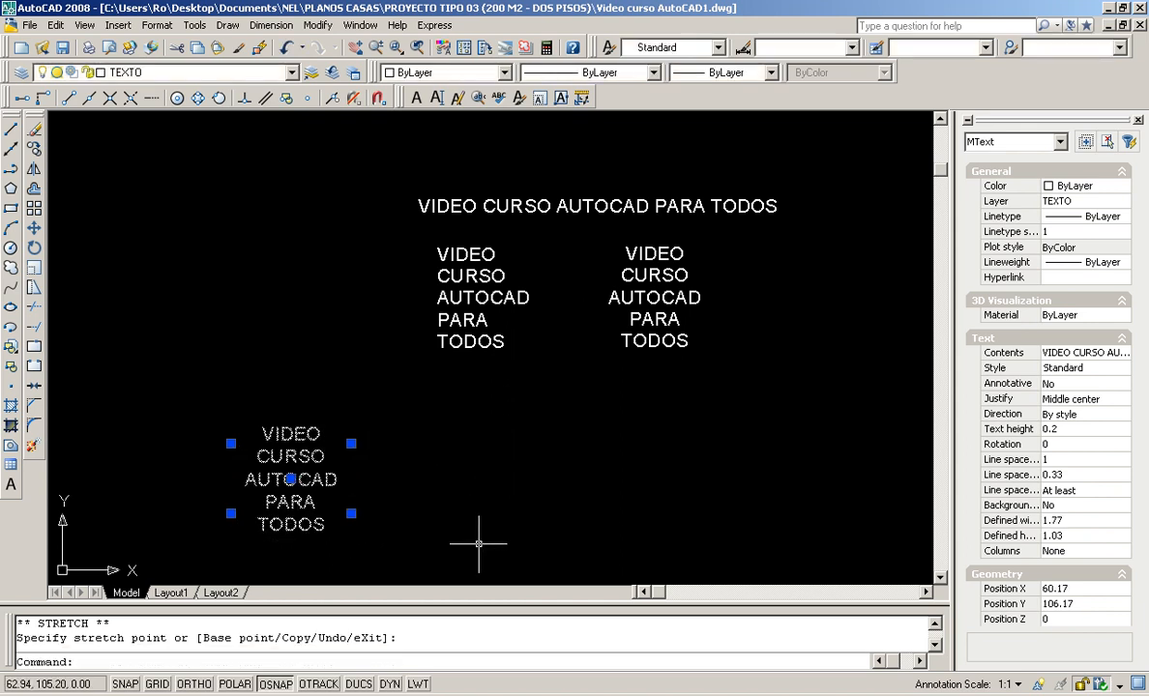
pyautogui.scroll(2, 275, 485)
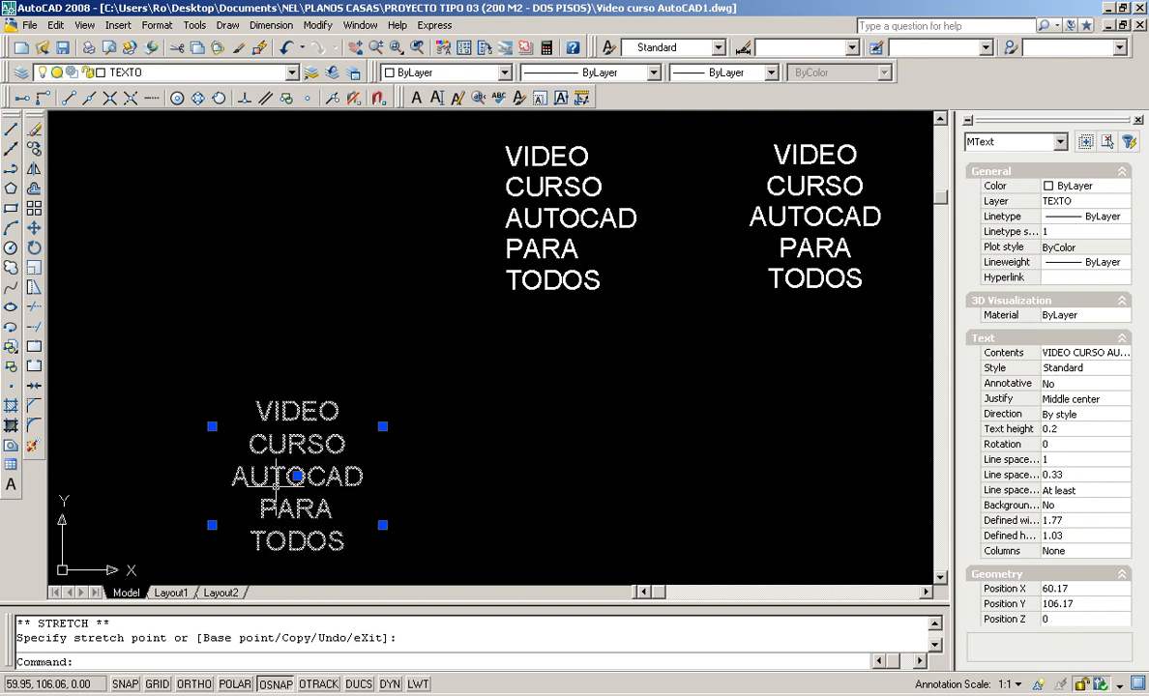
pyautogui.scroll(-2, 278, 479)
pyautogui.scroll(1, 291, 480)
pyautogui.press('Escape')
pyautogui.press('Escape')
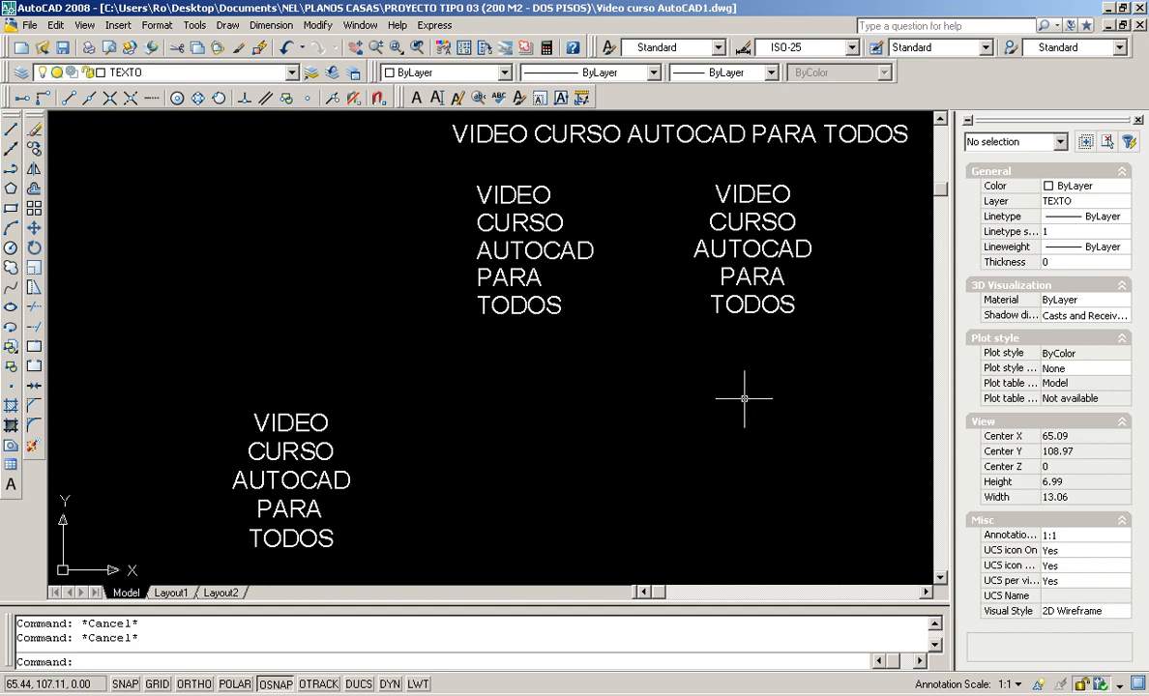
# Widen the multiline text's frame from its lower-right grip to about 5.77 units so the sentence fits on one line, and deselect it.
pyautogui.click(298, 506)
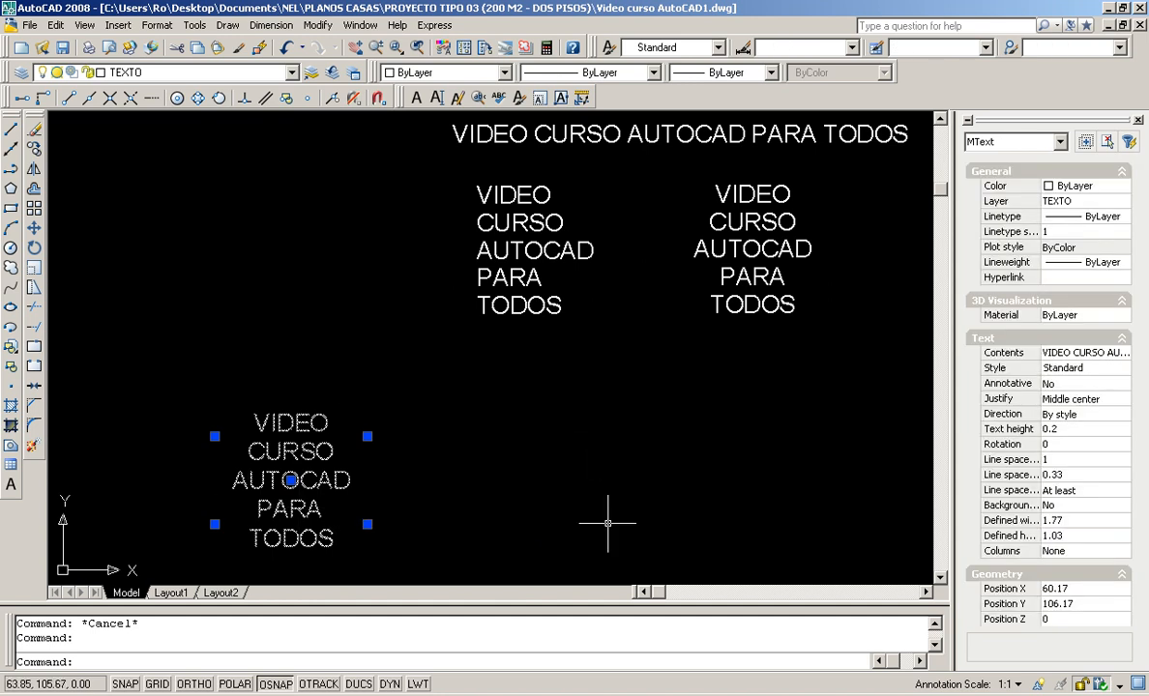
pyautogui.click(367, 524)
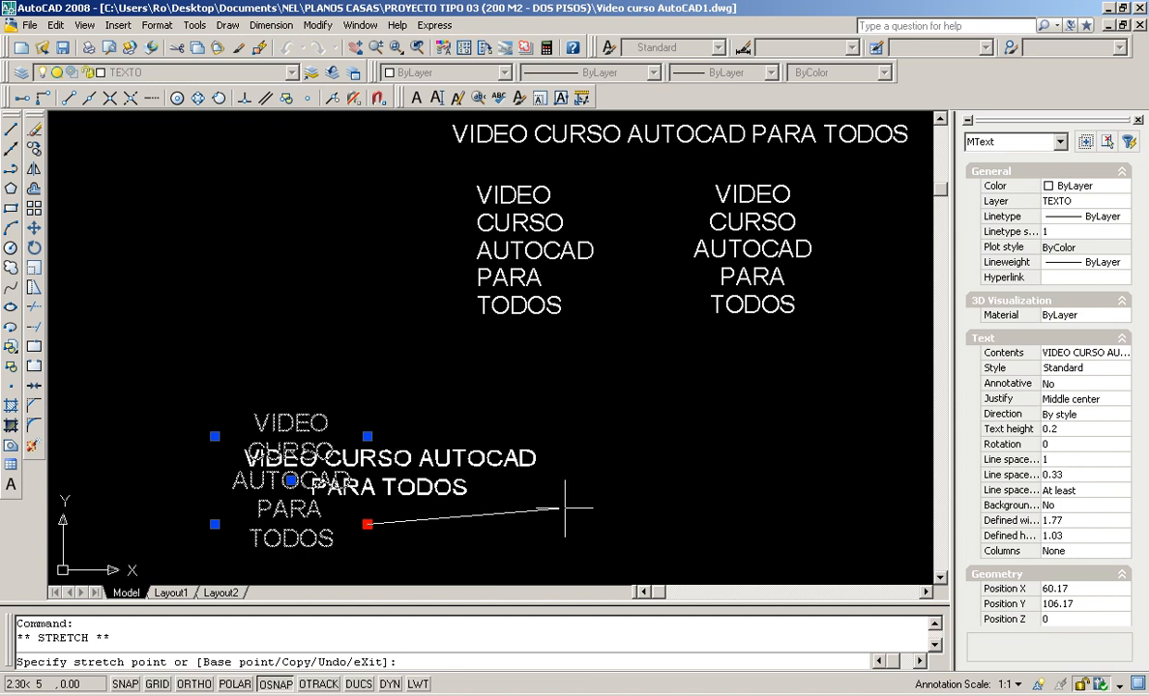
pyautogui.press('Escape')
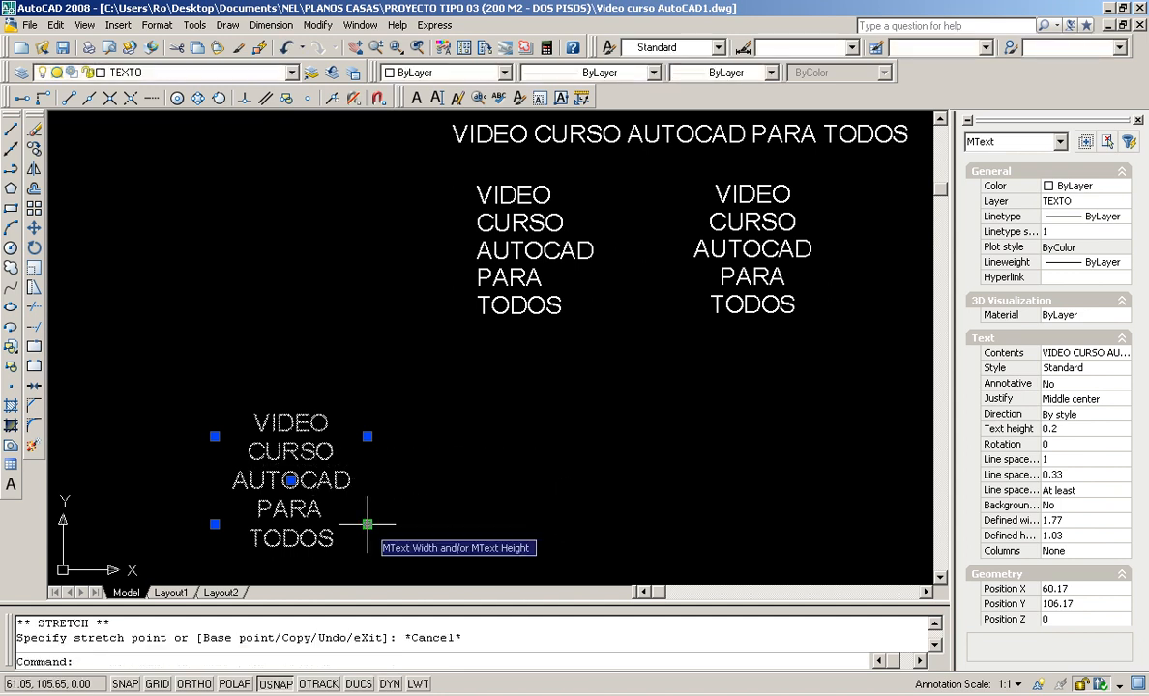
pyautogui.click(366, 523)
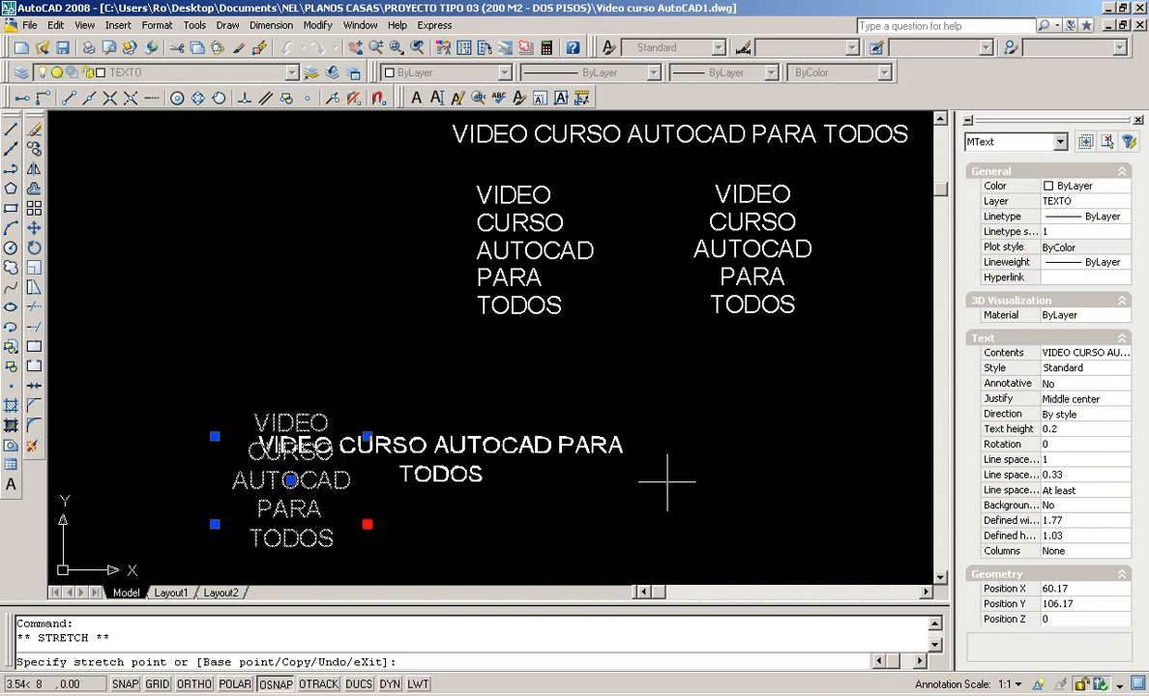
pyautogui.click(709, 475)
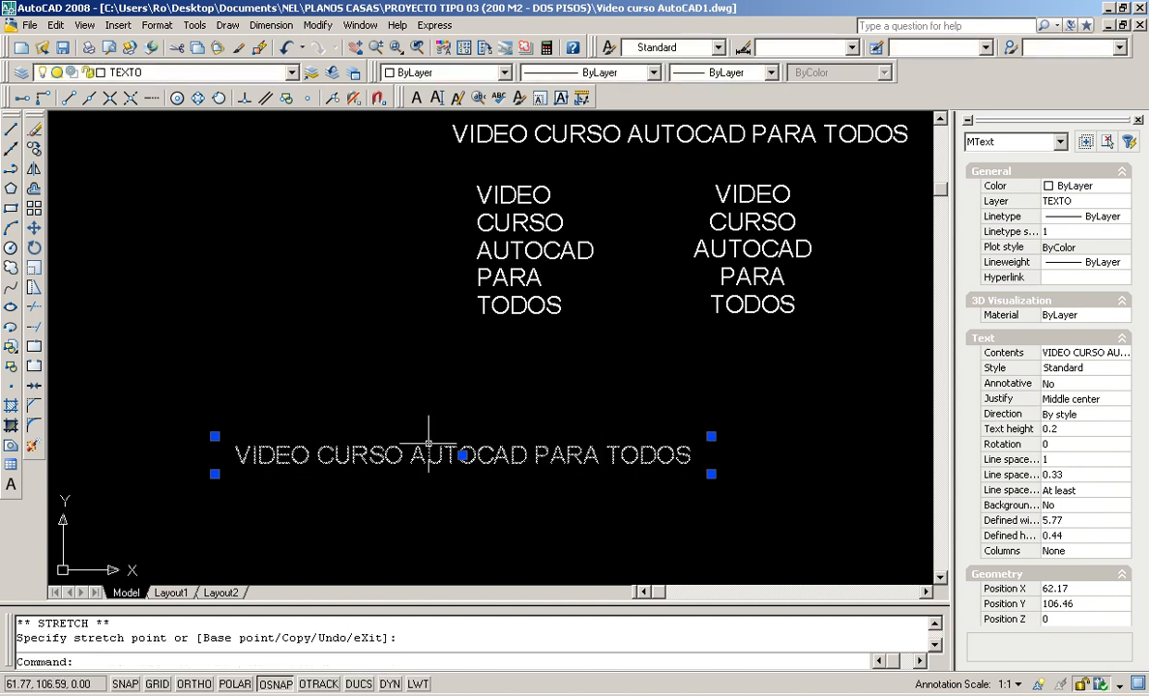
pyautogui.click(693, 359)
pyautogui.click(740, 366)
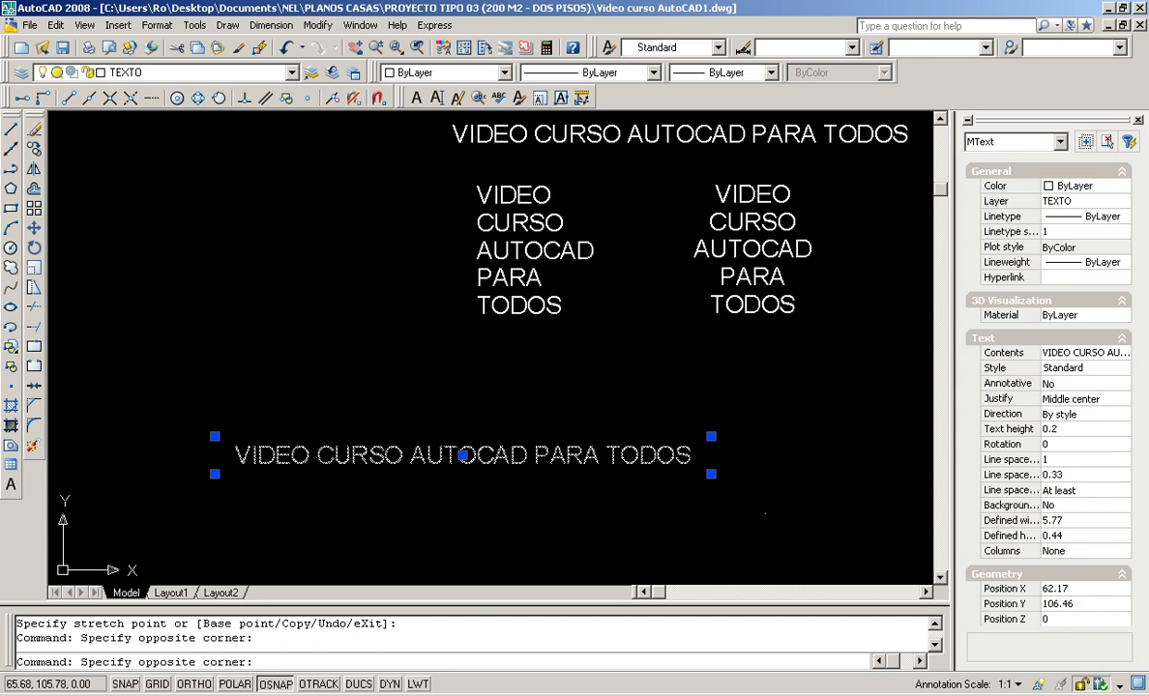
pyautogui.press('Escape')
pyautogui.press('Escape')
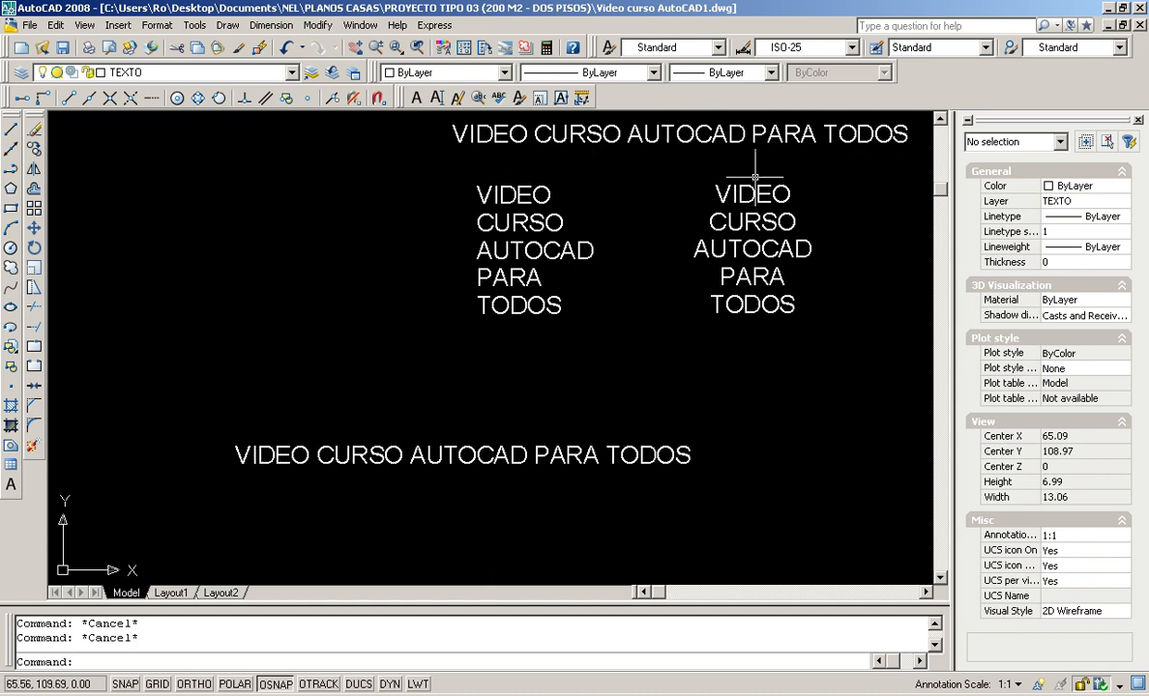
# Narrow the multiline text's frame from its lower-right grip to about 1.75 units so each word takes its own line, and deselect it.
pyautogui.click(687, 454)
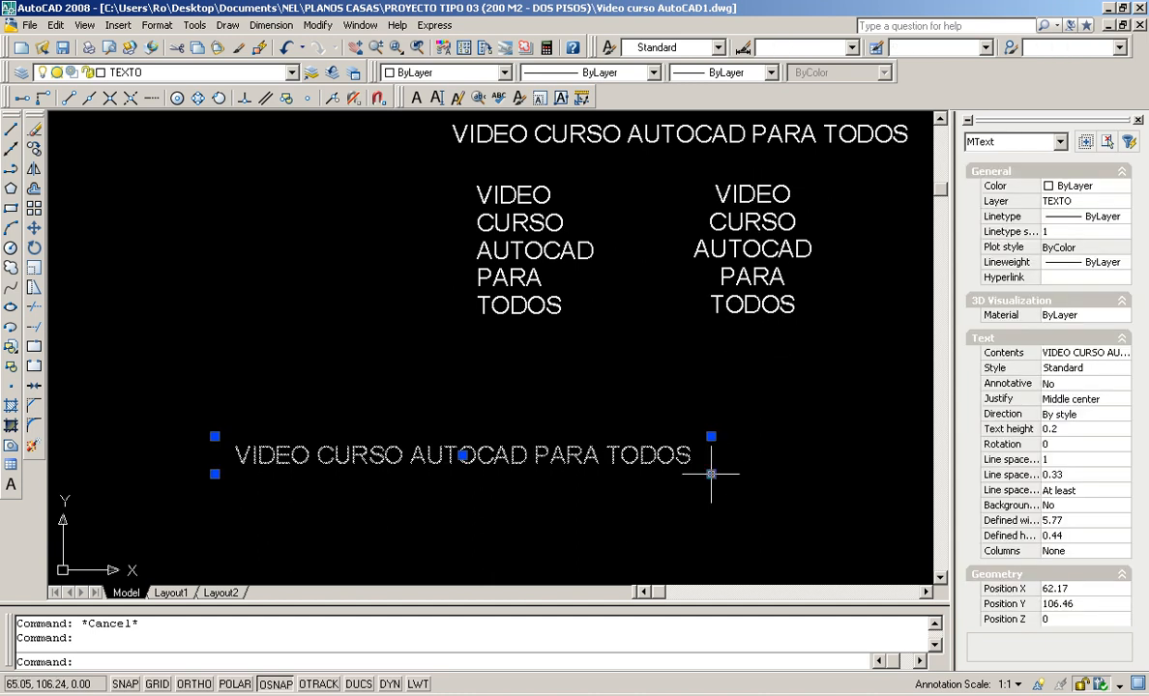
pyautogui.click(711, 474)
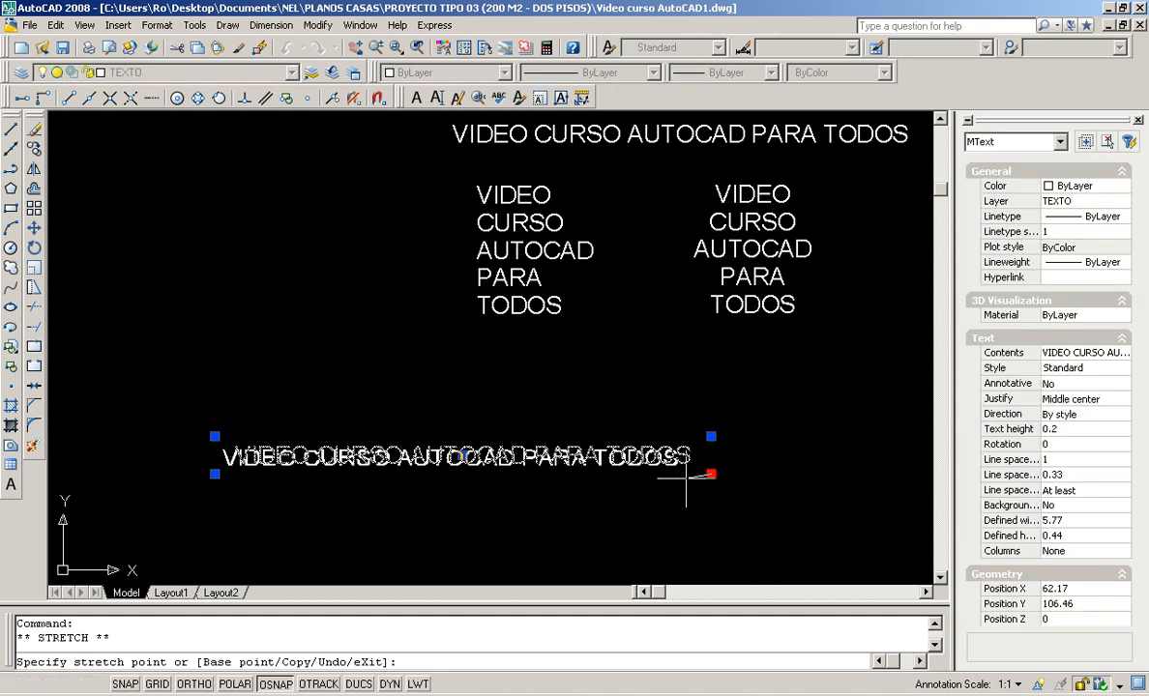
pyautogui.click(434, 502)
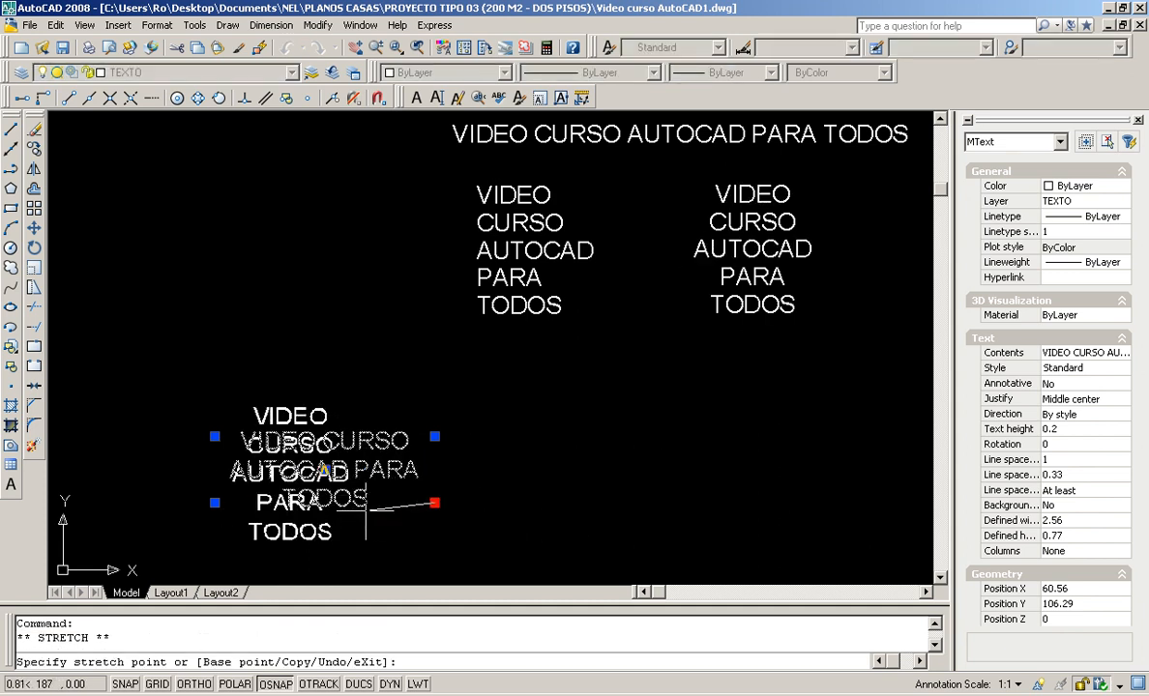
pyautogui.click(366, 503)
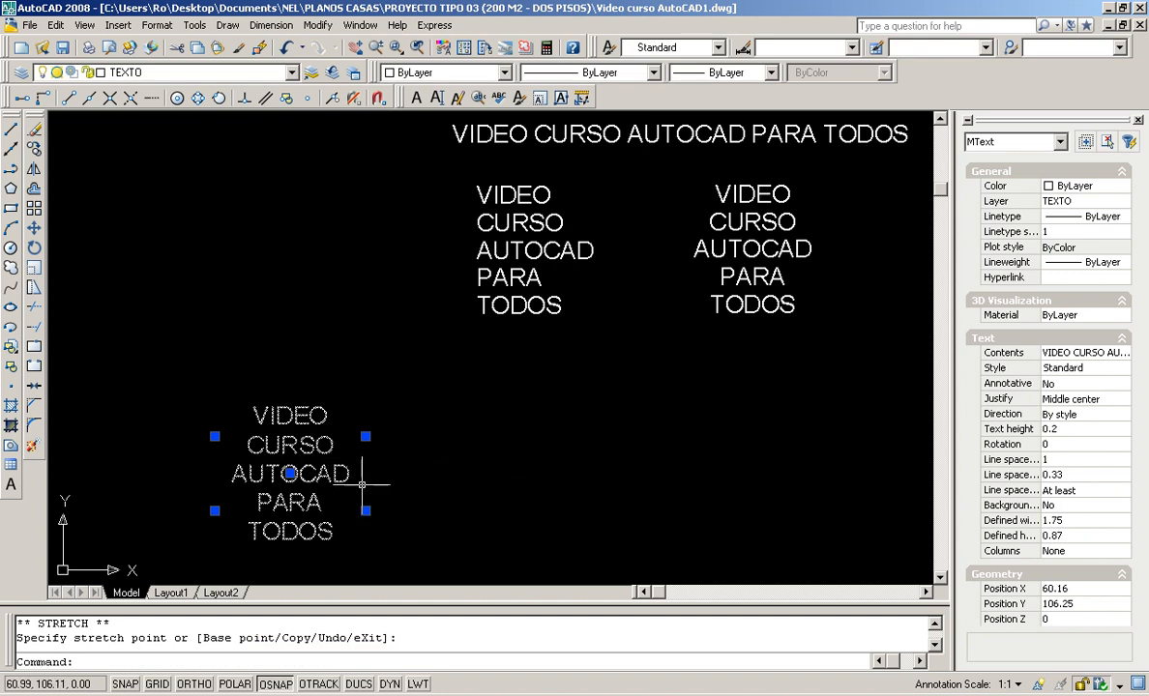
pyautogui.press('Escape')
pyautogui.press('Escape')
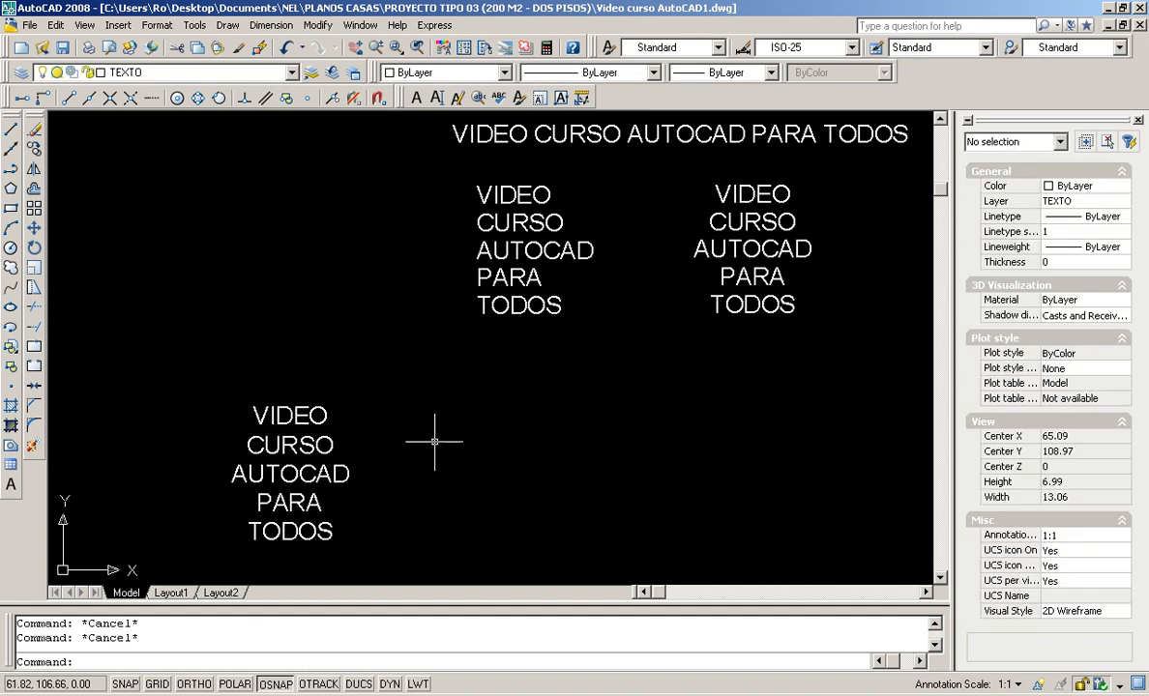
# Compare how the multiline text and the words VIDEO and CURSO of the centred single-line column are selected.
pyautogui.click(267, 411)
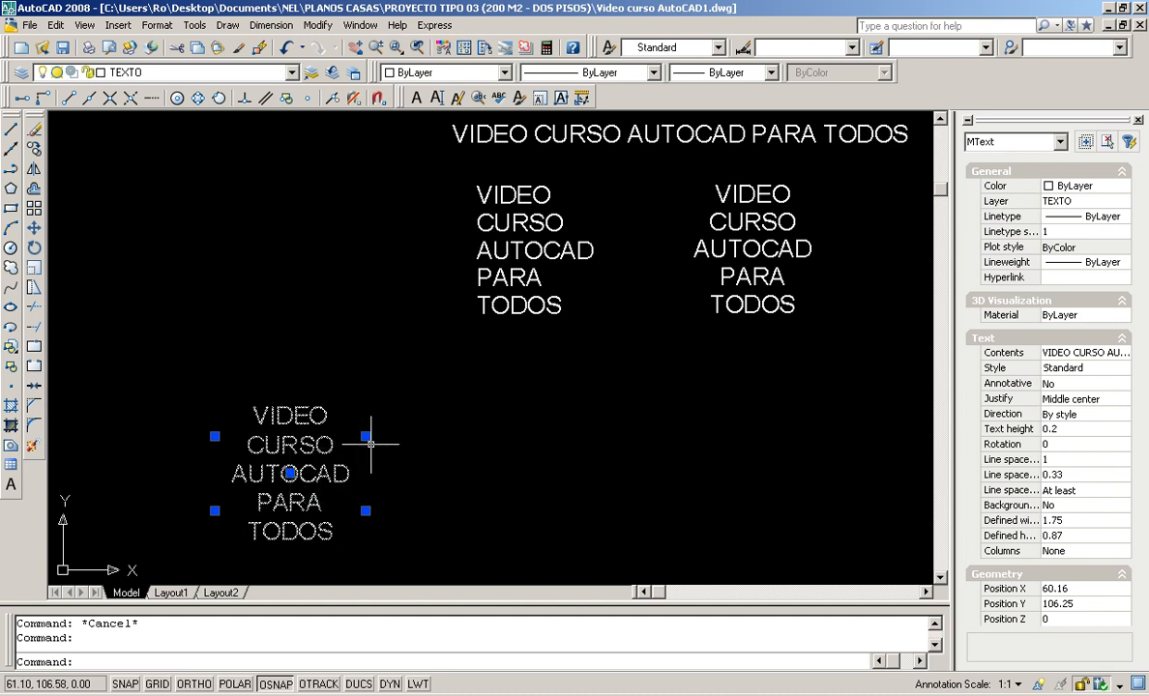
pyautogui.press('Escape')
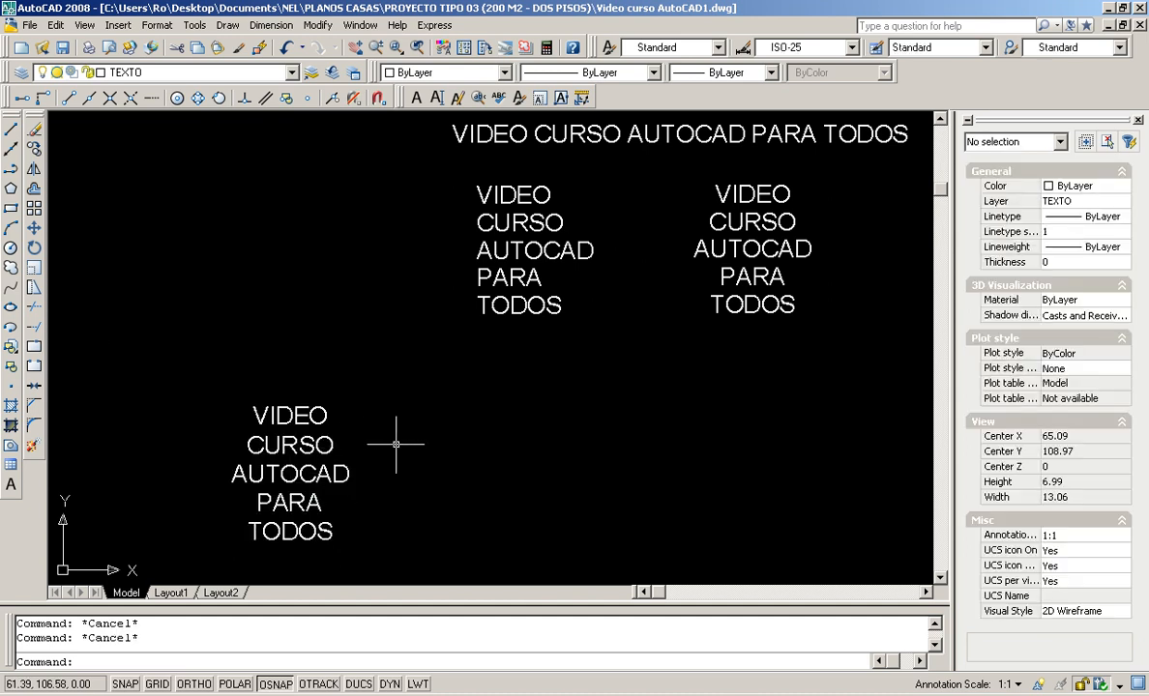
pyautogui.click(764, 220)
pyautogui.click(770, 192)
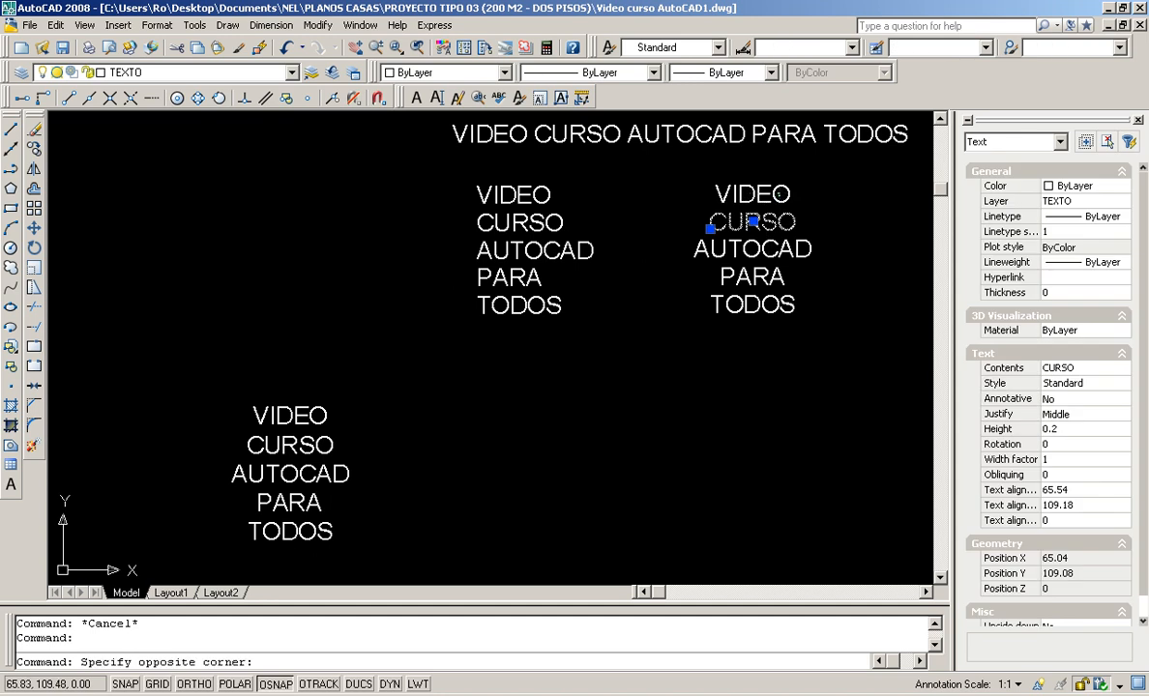
pyautogui.click(769, 197)
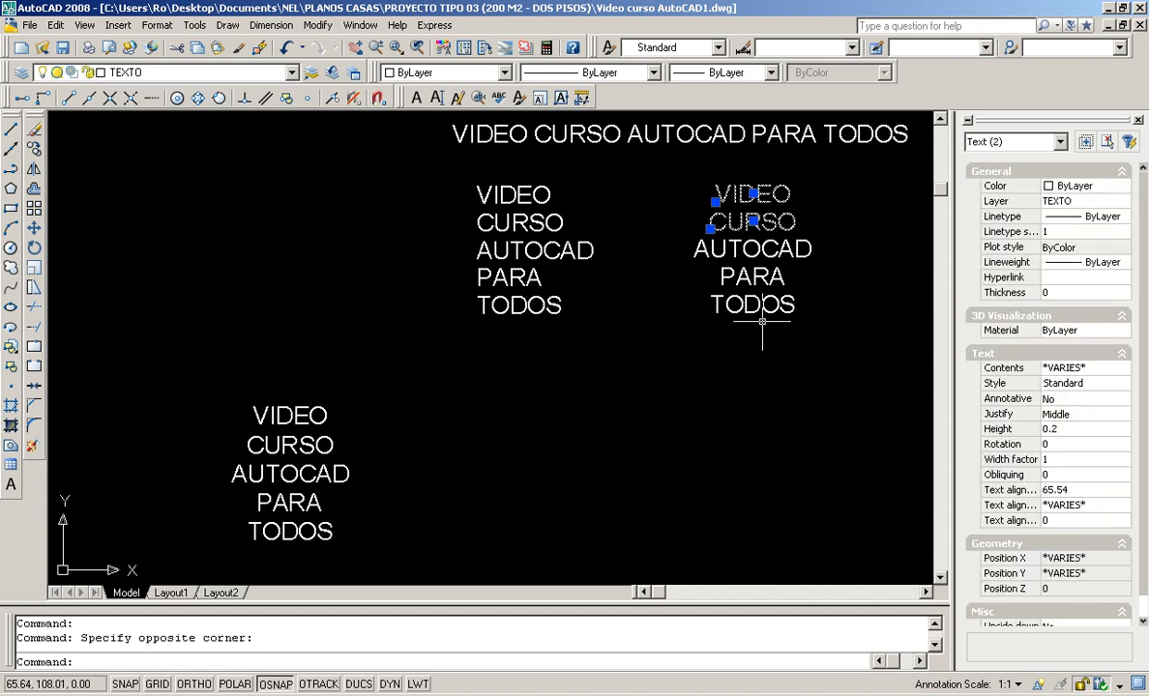
pyautogui.press('Escape')
pyautogui.press('Escape')
# Erase all the practice texts in the empty area beside the floor plan with one crossing selection.
pyautogui.scroll(-2, 513, 402)
pyautogui.scroll(1, 560, 396)
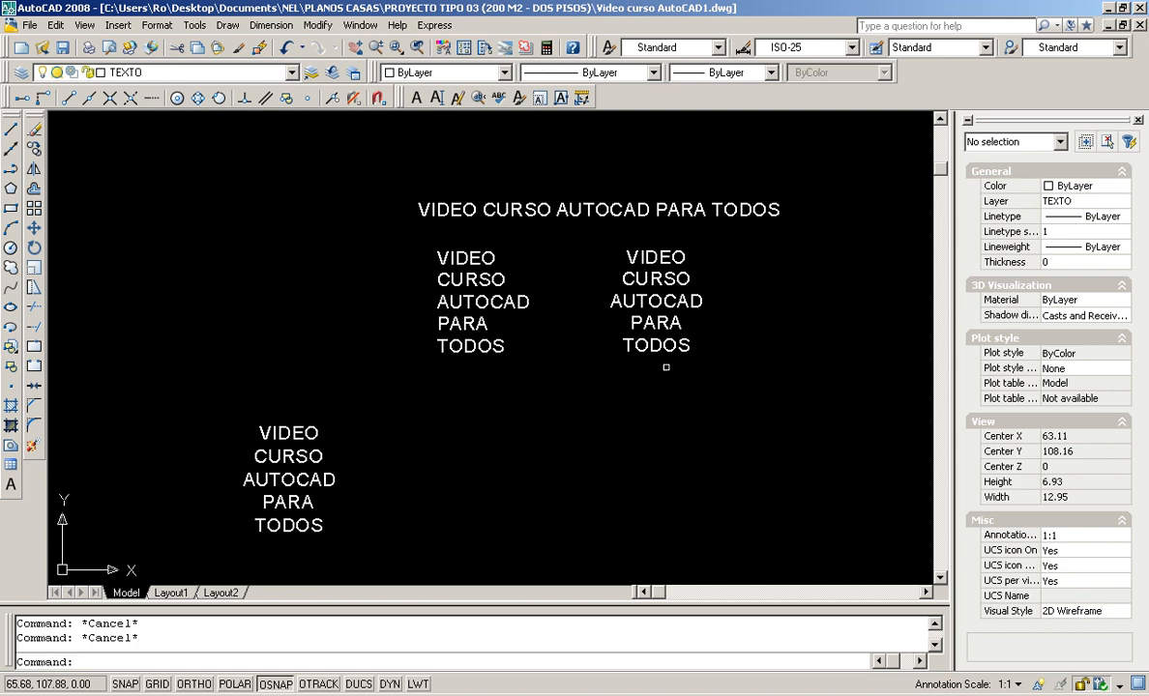
pyautogui.click(783, 197)
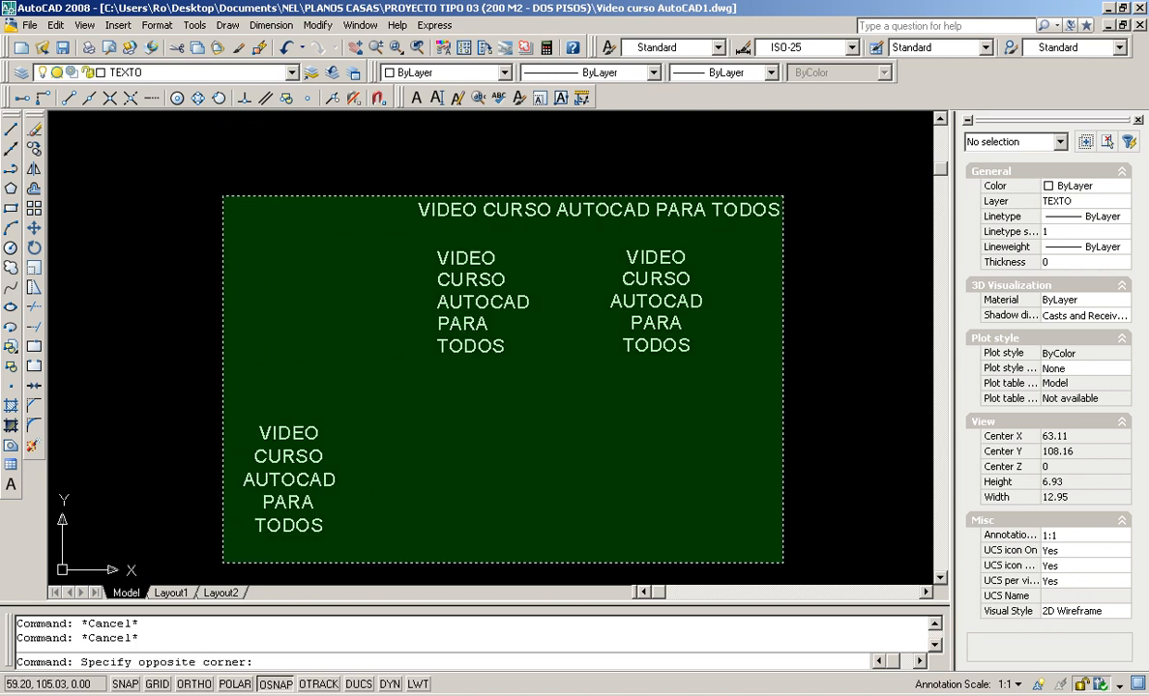
pyautogui.click(223, 562)
pyautogui.press('Delete')
# Copy the ESTUDIO label onto the bed in the bedroom below the study.
pyautogui.scroll(-3, 592, 392)
pyautogui.moveTo(719, 399); pyautogui.dragTo(422, 389, button='middle')
pyautogui.scroll(4, 571, 422)
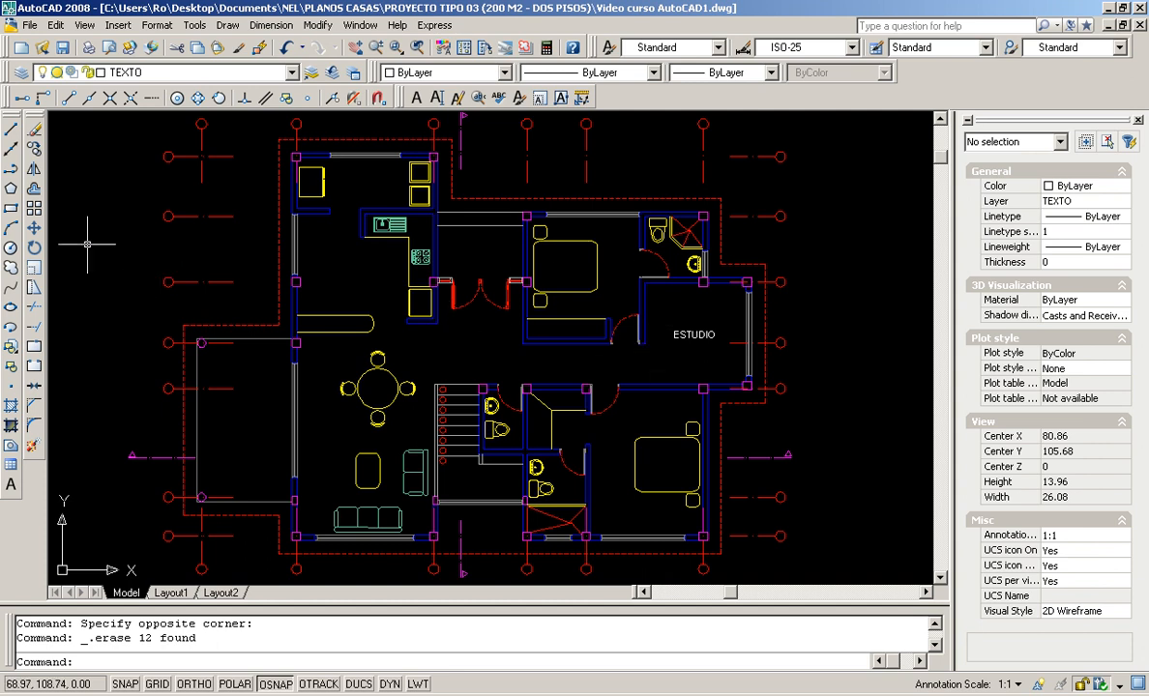
pyautogui.click(34, 150)
pyautogui.click(693, 335)
pyautogui.press('Return')
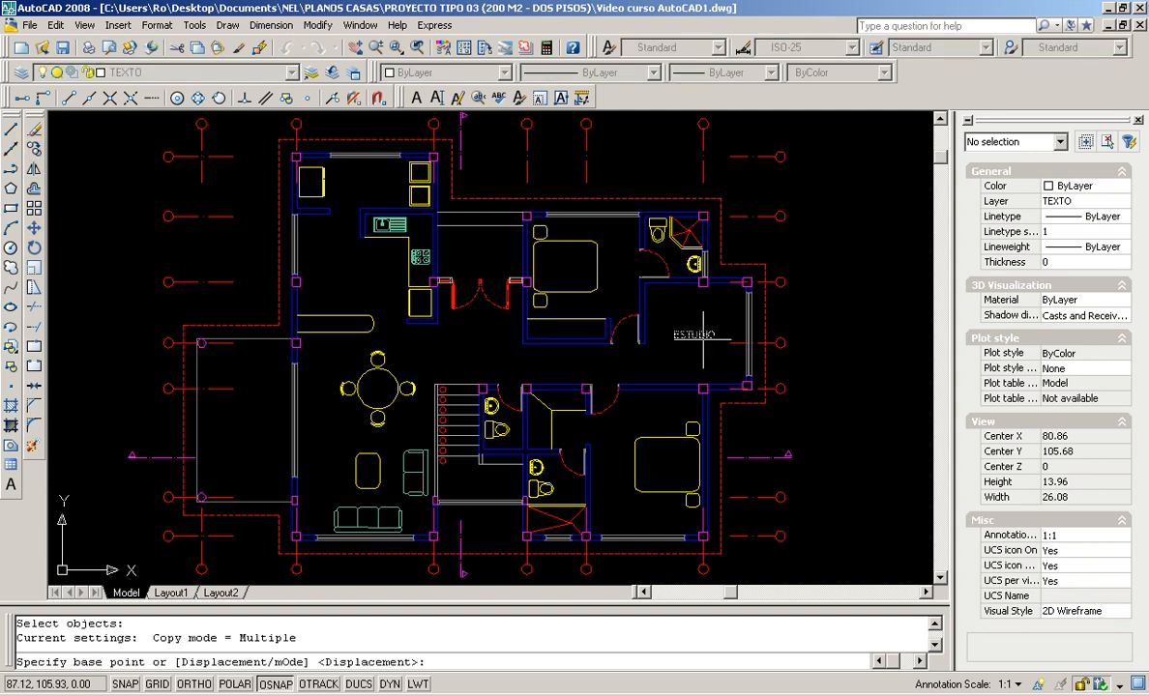
pyautogui.click(702, 339)
pyautogui.scroll(2, 658, 468)
pyautogui.scroll(2, 661, 468)
pyautogui.click(696, 474)
pyautogui.press('Return')
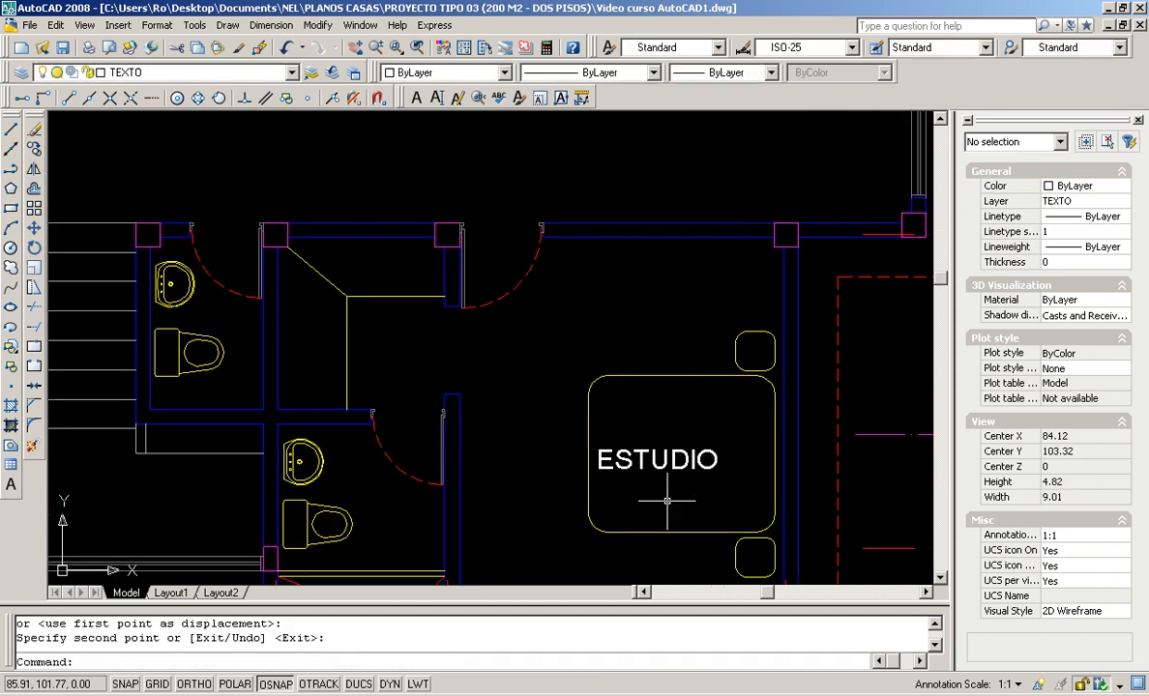
# Change the copied ESTUDIO label on the bed to ALCOBA.
pyautogui.scroll(2, 628, 471)
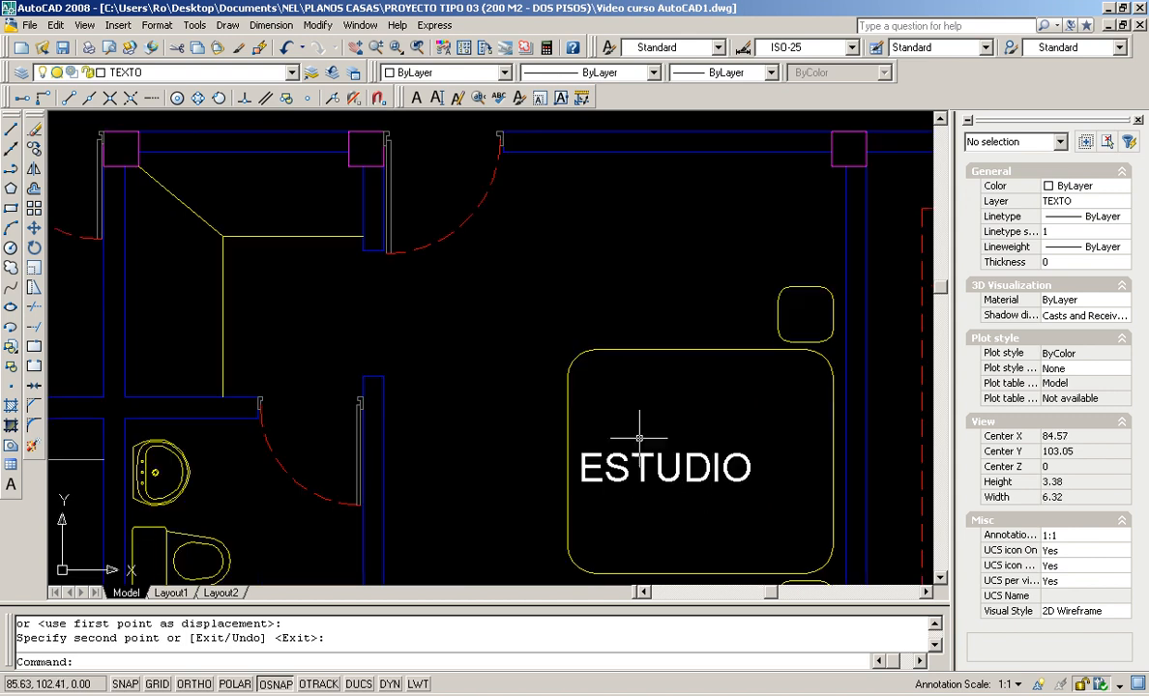
pyautogui.doubleClick(644, 480)
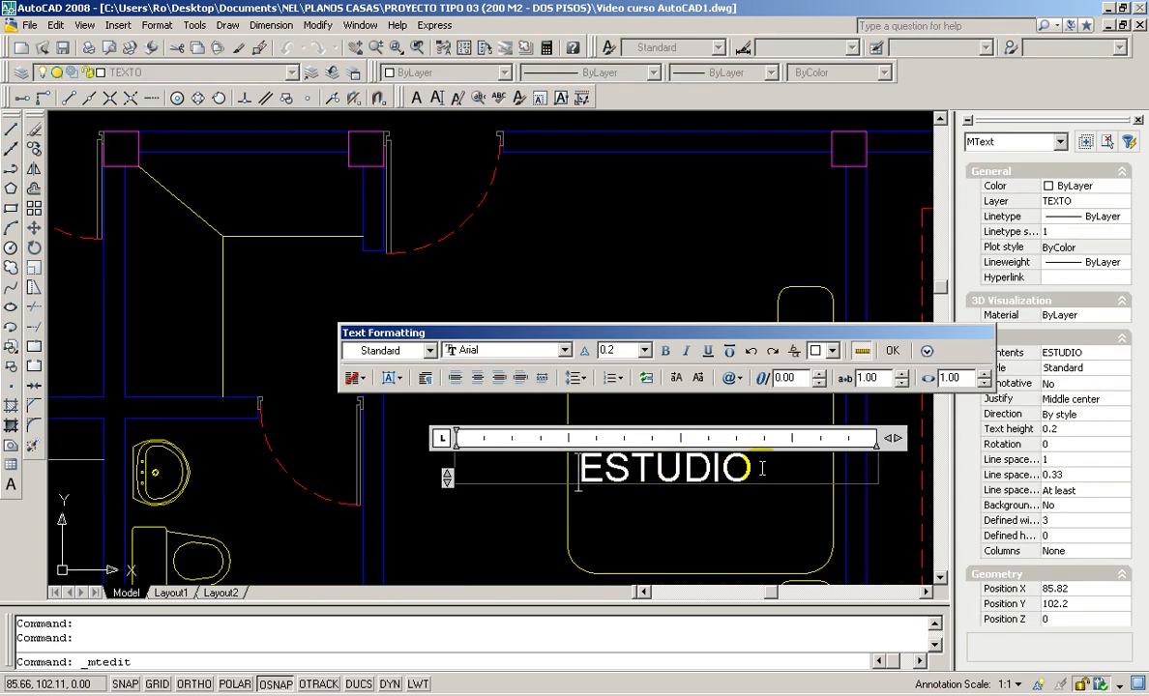
pyautogui.moveTo(760, 466); pyautogui.dragTo(580, 467)
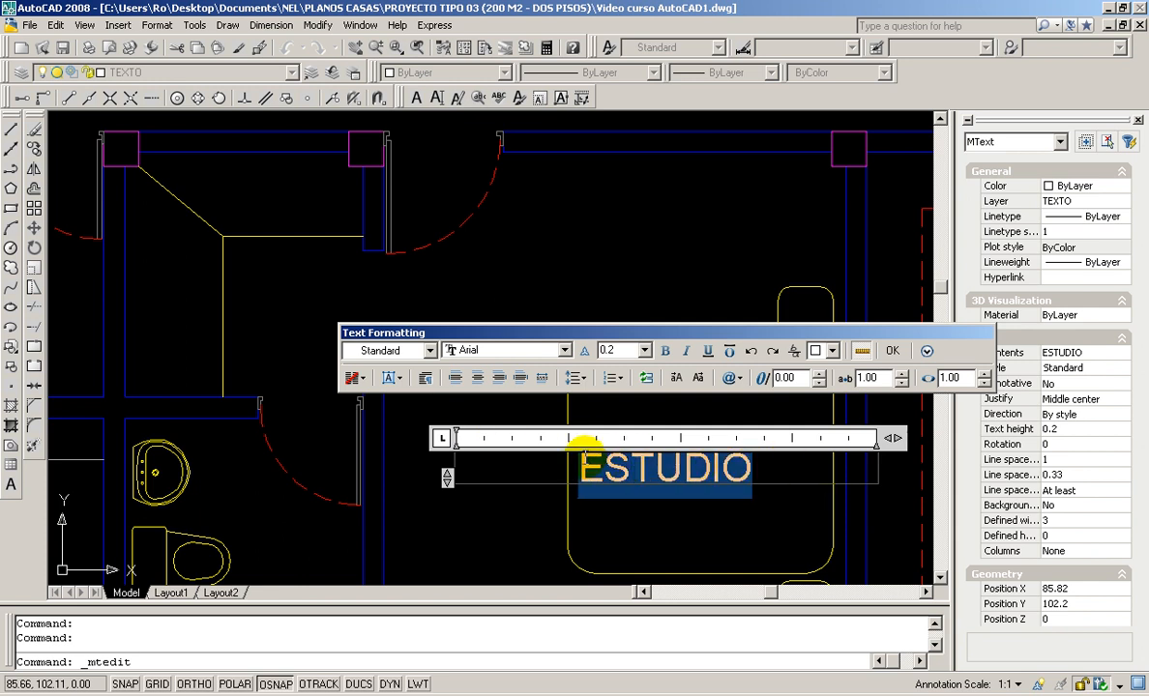
pyautogui.write('ALCOBA')
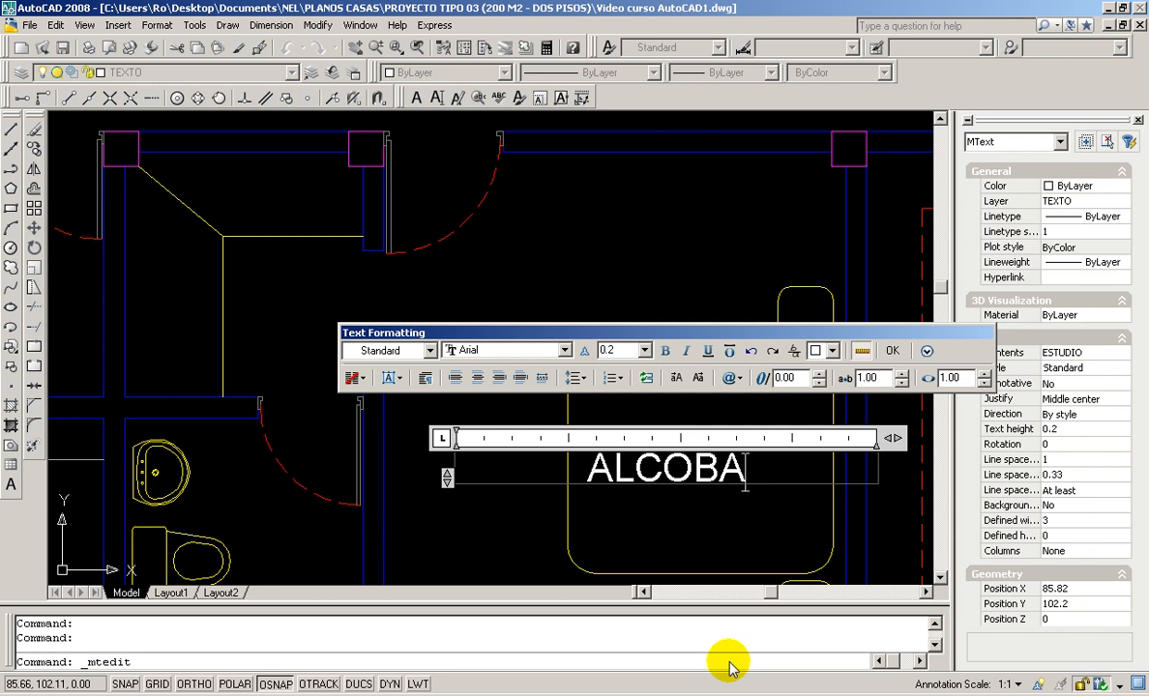
pyautogui.click(824, 321)
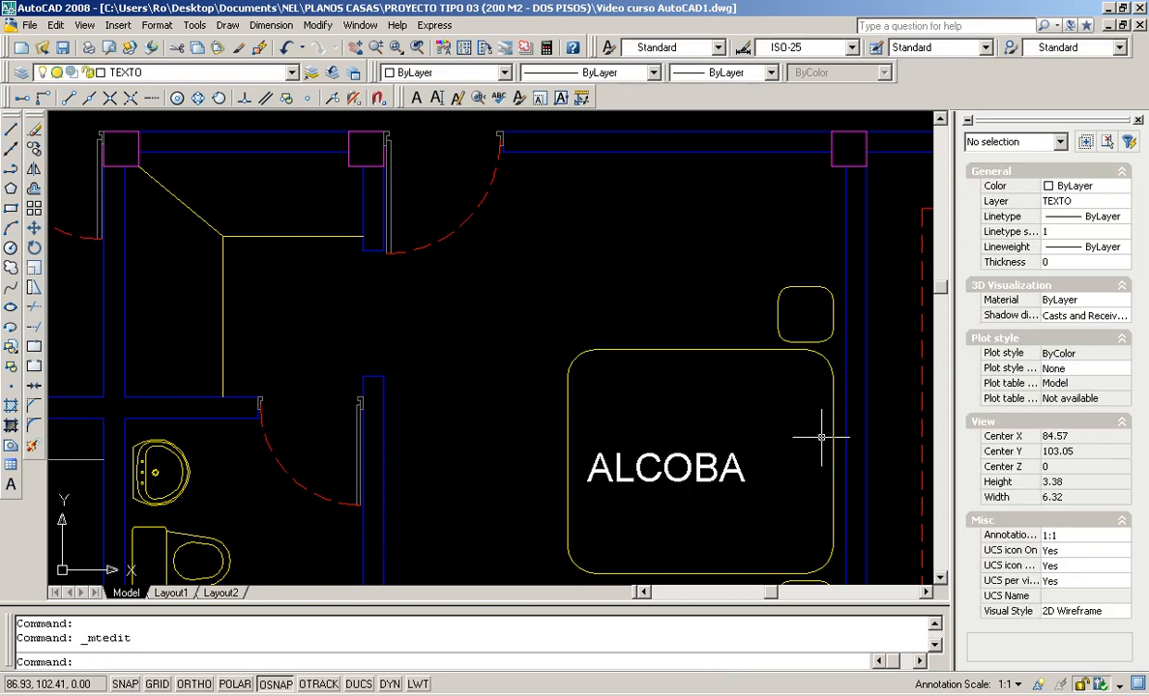
# Copy the ALCOBA label from the bed into the open floor area of the kitchen.
pyautogui.scroll(-3, 818, 437)
pyautogui.scroll(2, 851, 416)
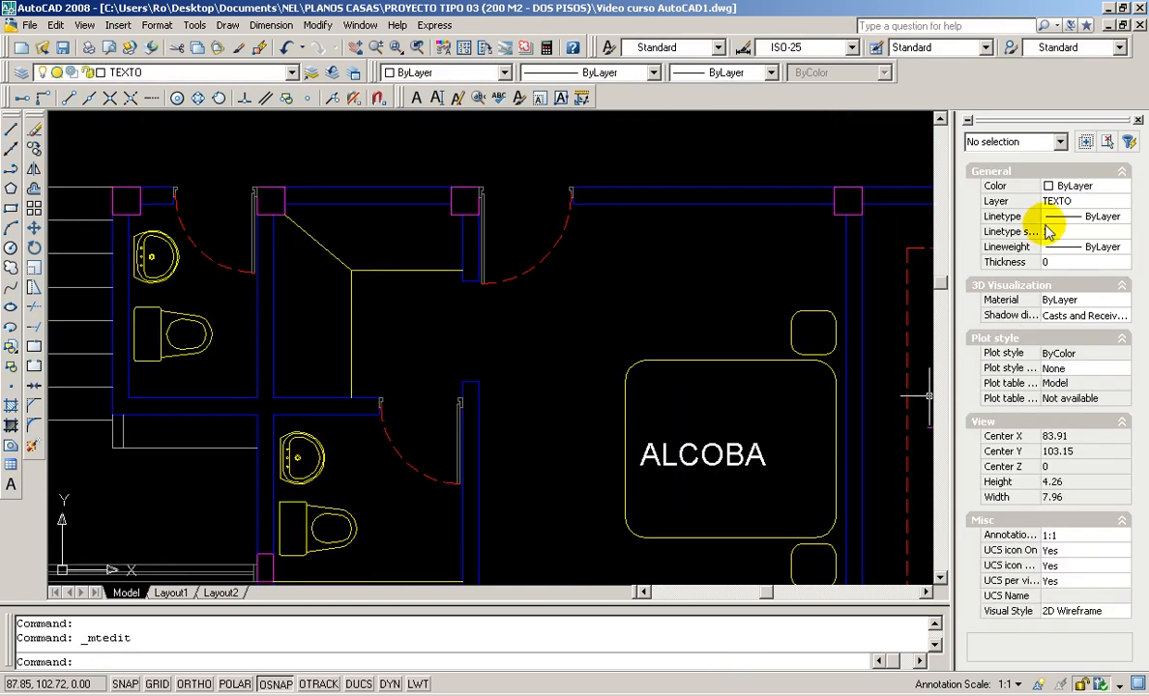
pyautogui.moveTo(685, 439); pyautogui.dragTo(729, 405, button='middle')
pyautogui.click(34, 148)
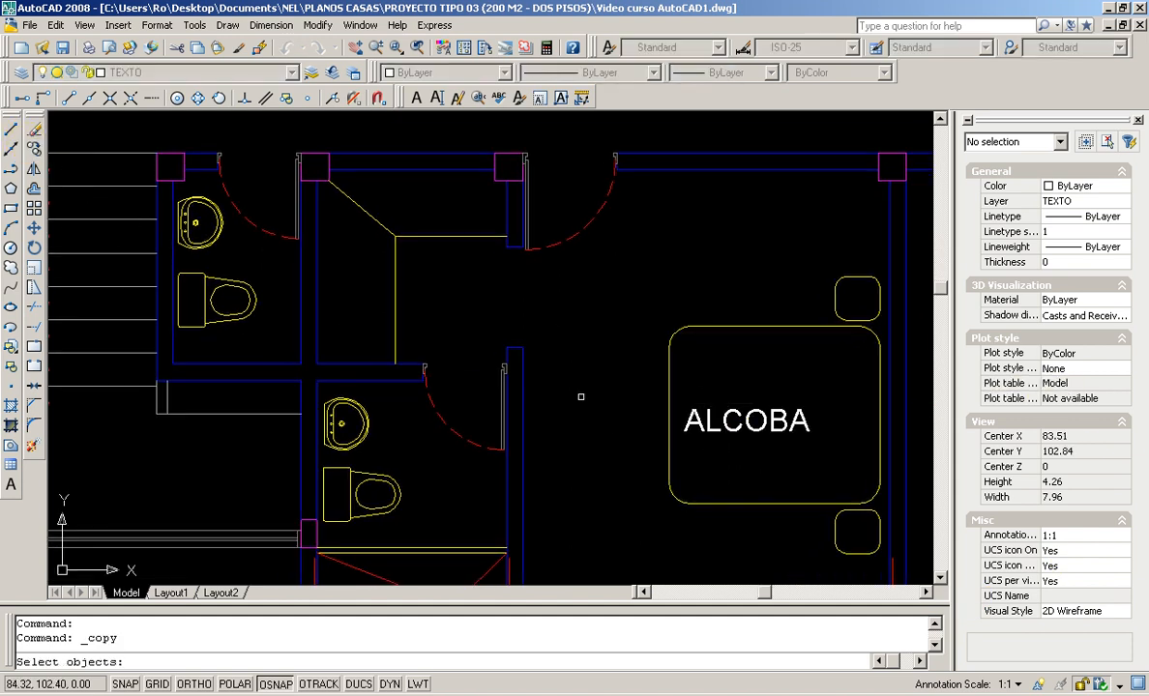
pyautogui.click(756, 441)
pyautogui.press('Return')
pyautogui.click(757, 442)
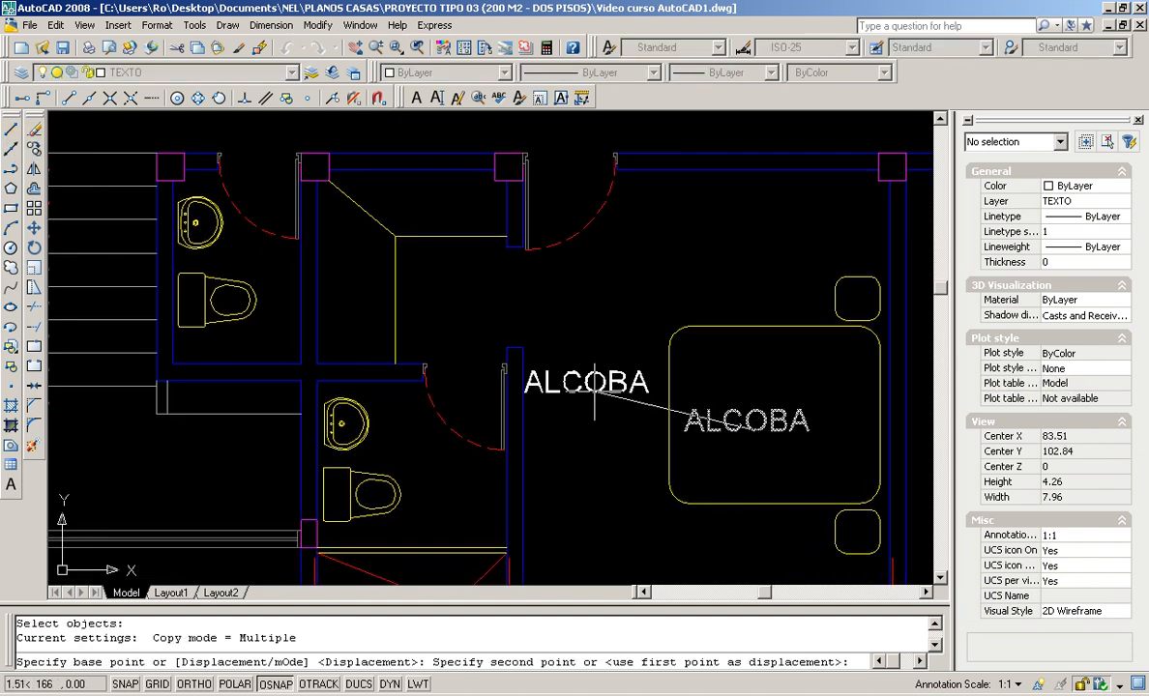
pyautogui.scroll(-4, 594, 395)
pyautogui.scroll(3, 522, 360)
pyautogui.click(522, 360)
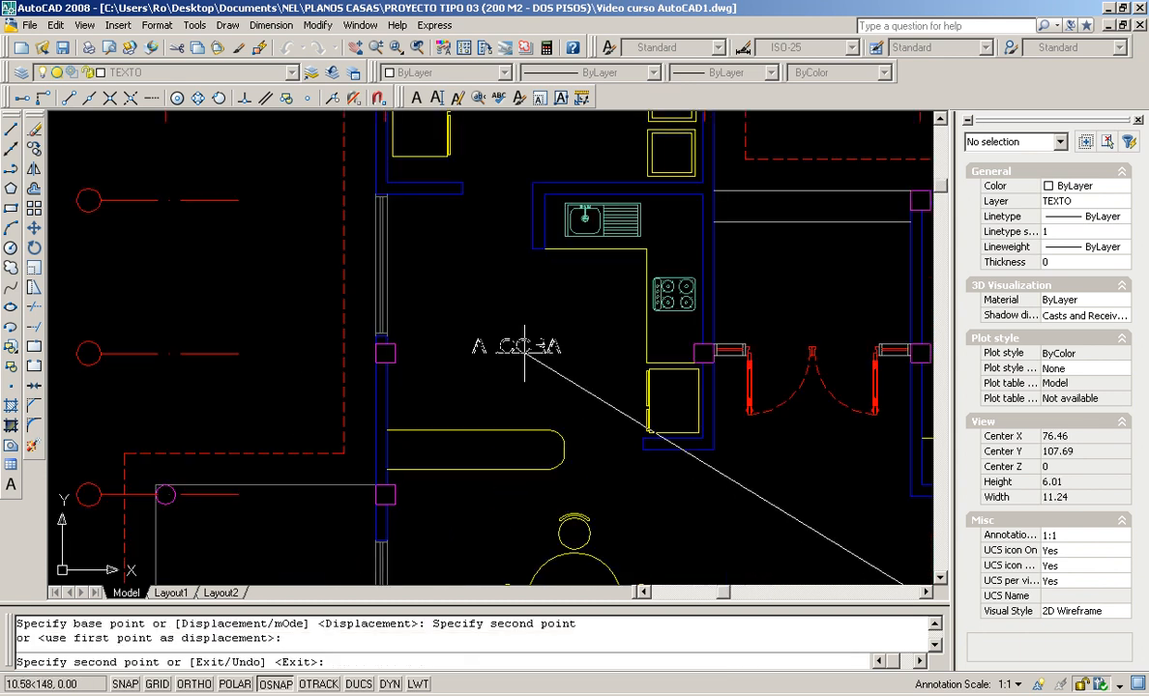
pyautogui.press('Return')
# Change the copied ALCOBA label in the kitchen to COCINA.
pyautogui.scroll(3, 559, 348)
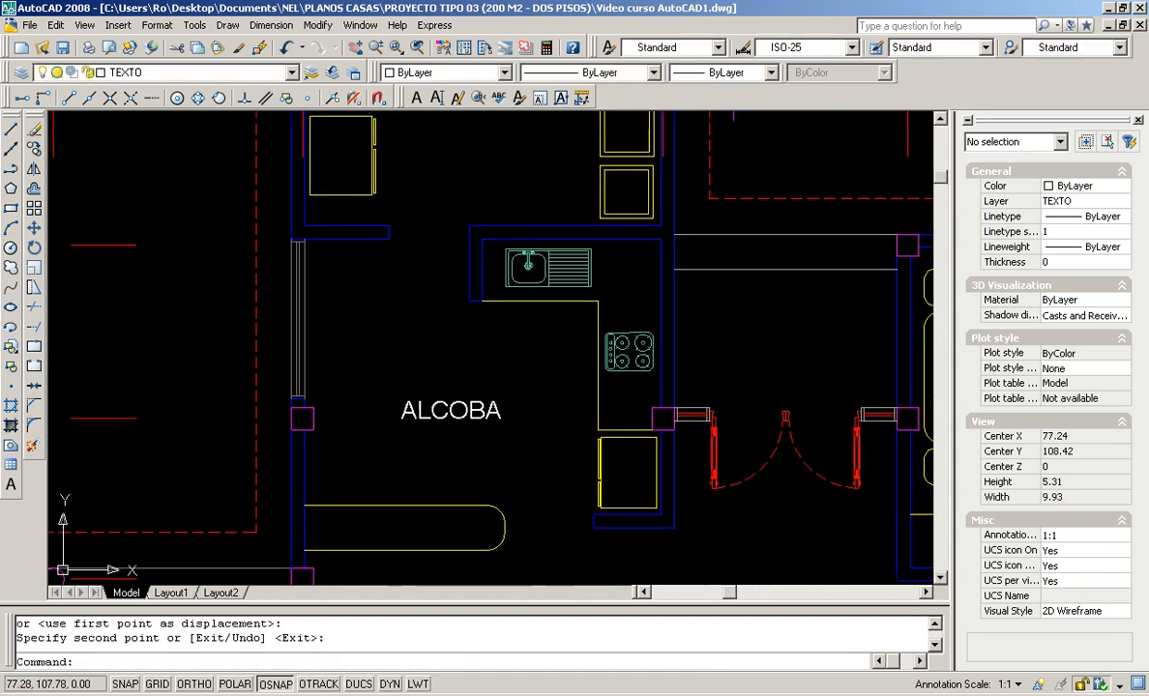
pyautogui.click(488, 412)
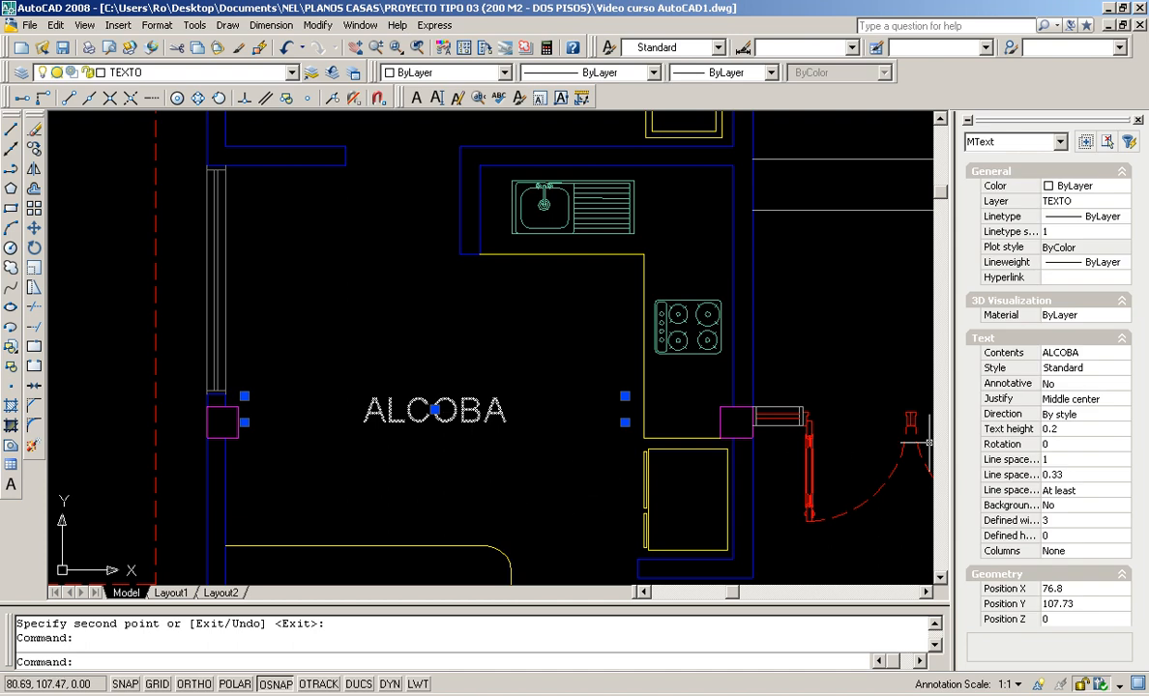
pyautogui.click(1074, 354)
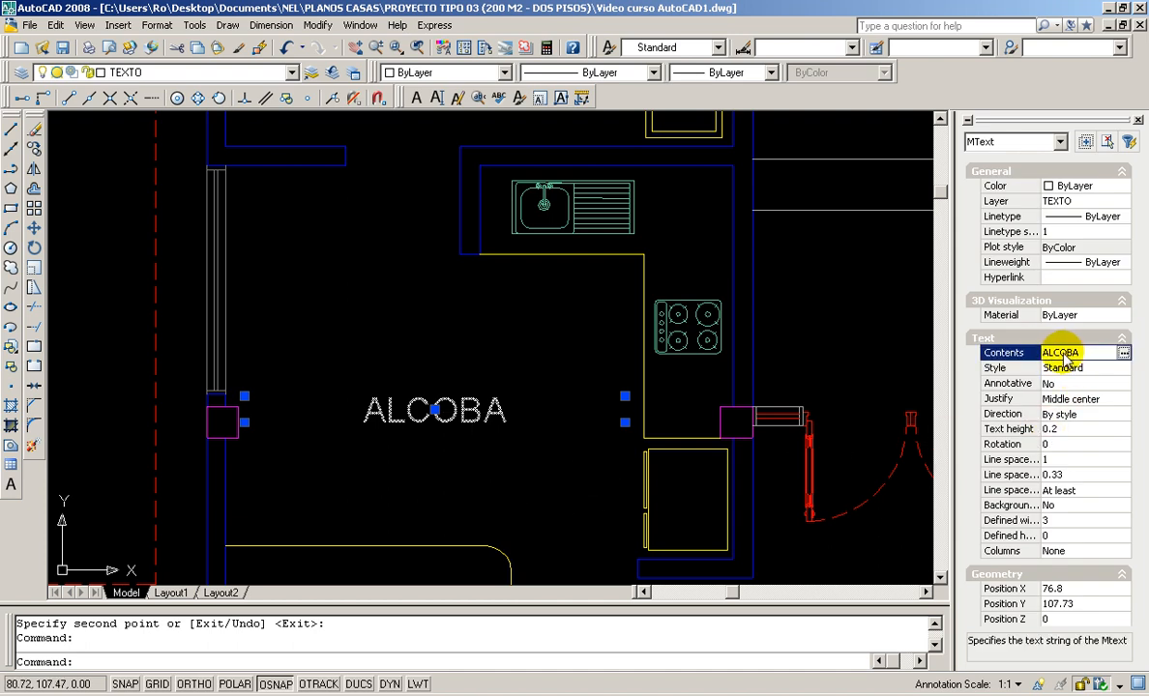
pyautogui.click(1124, 354)
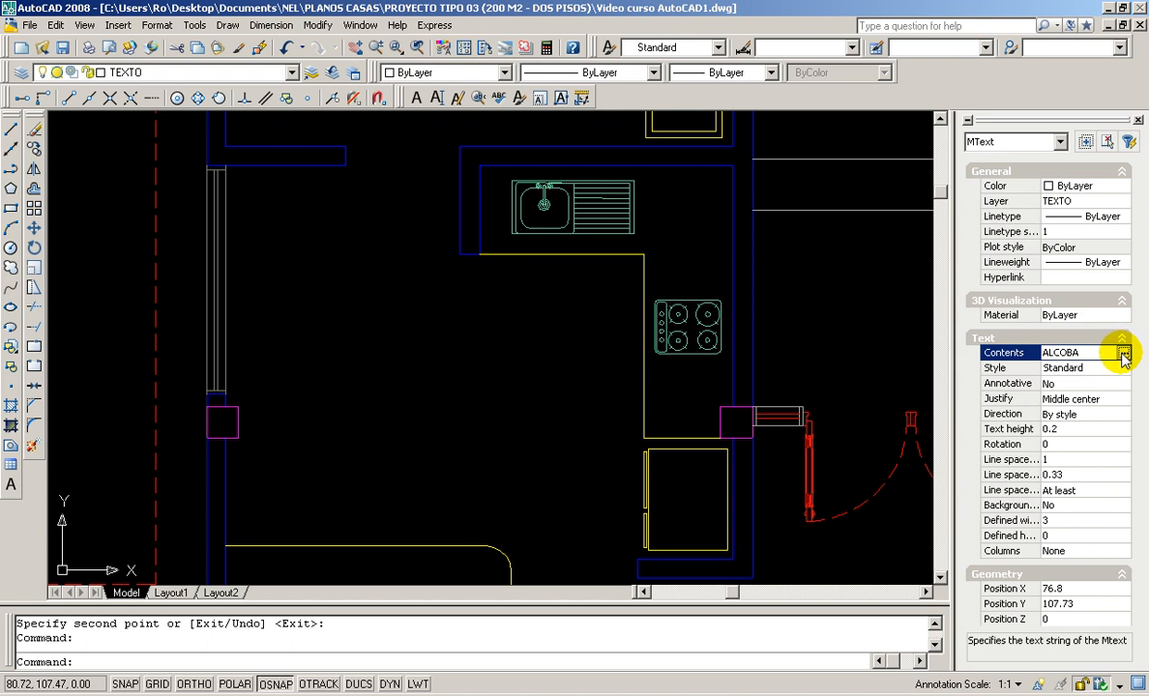
pyautogui.moveTo(399, 414); pyautogui.dragTo(377, 421)
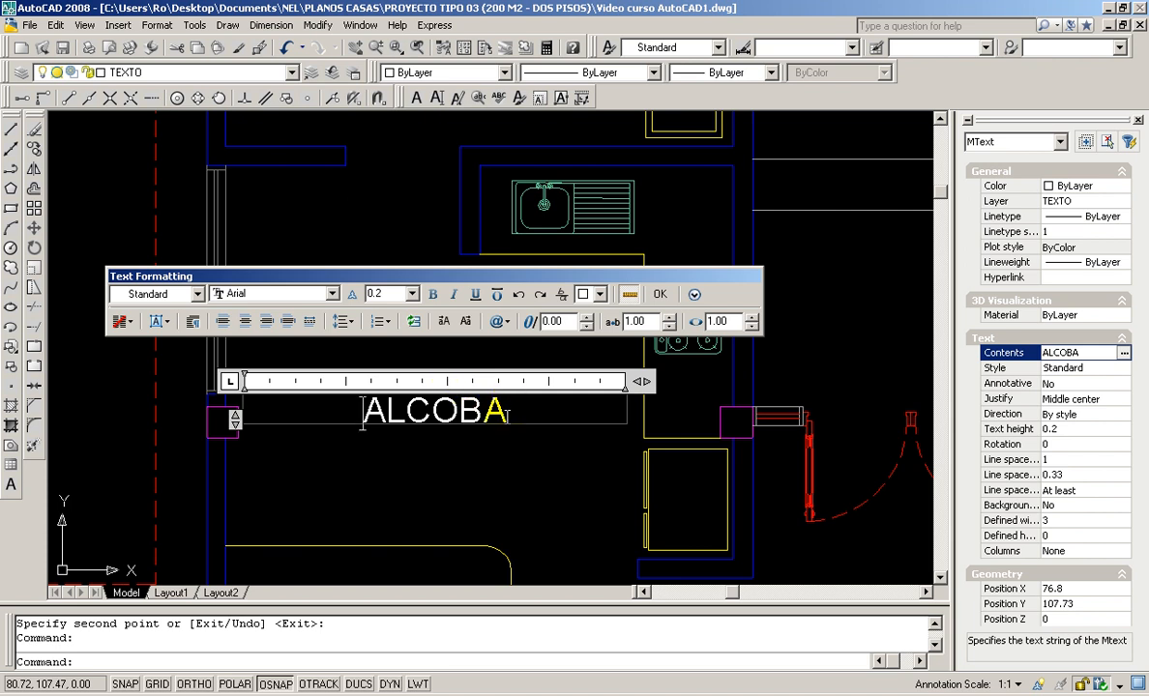
pyautogui.moveTo(509, 414); pyautogui.dragTo(371, 433)
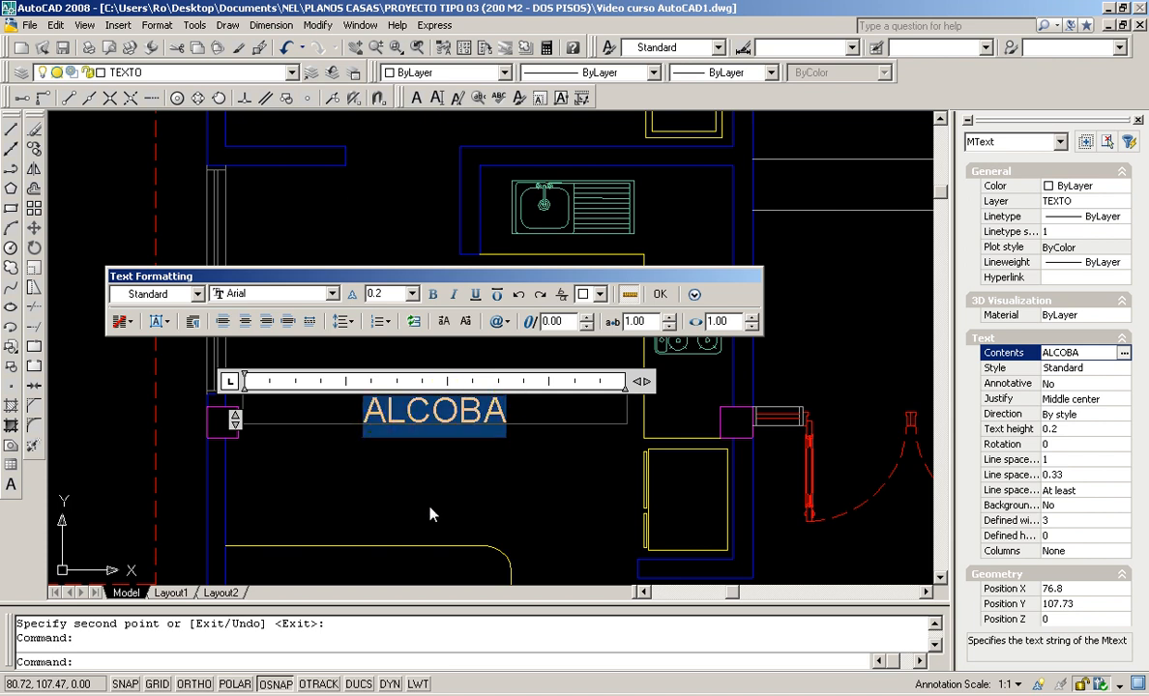
pyautogui.write('COCINA')
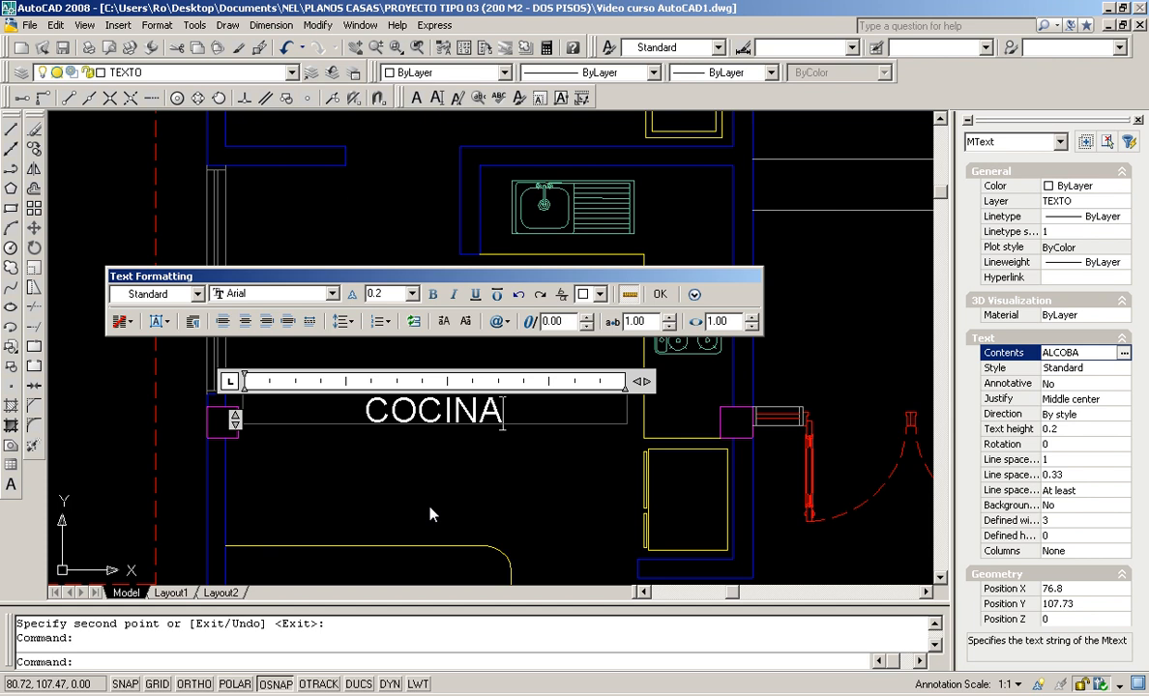
pyautogui.click(659, 294)
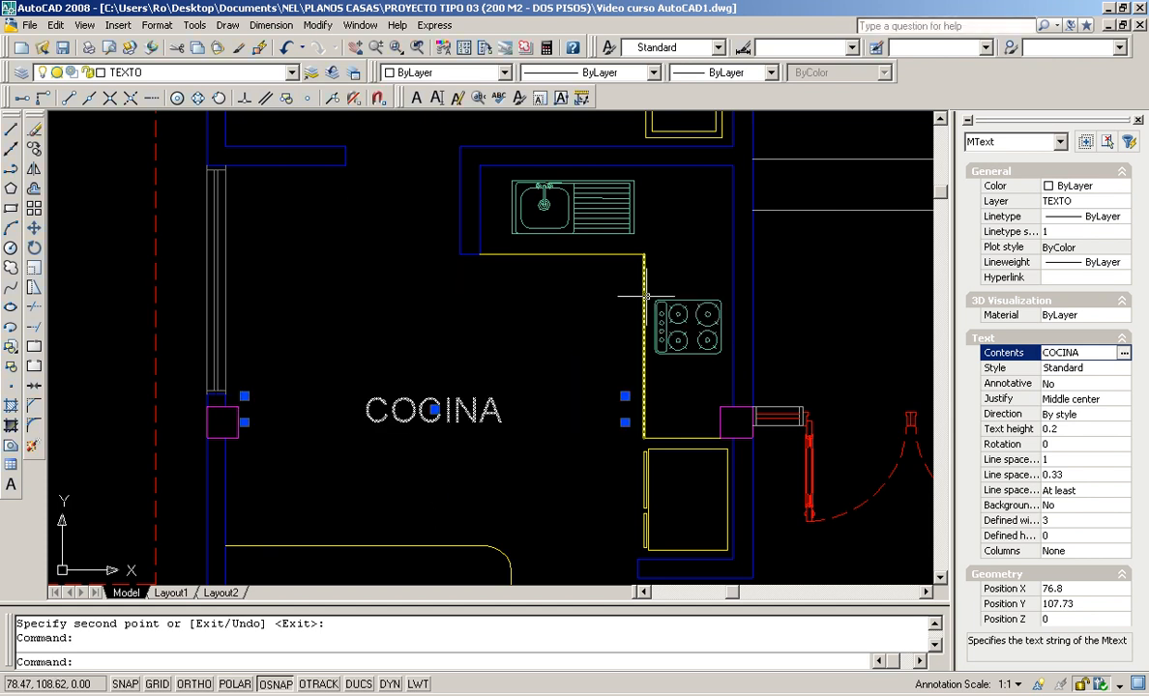
pyautogui.press('Escape')
# Place a single-line text TERRAZA inside the terrace outline, with height 0.20 and rotation 0.
pyautogui.scroll(-4, 524, 413)
pyautogui.scroll(-2, 524, 413)
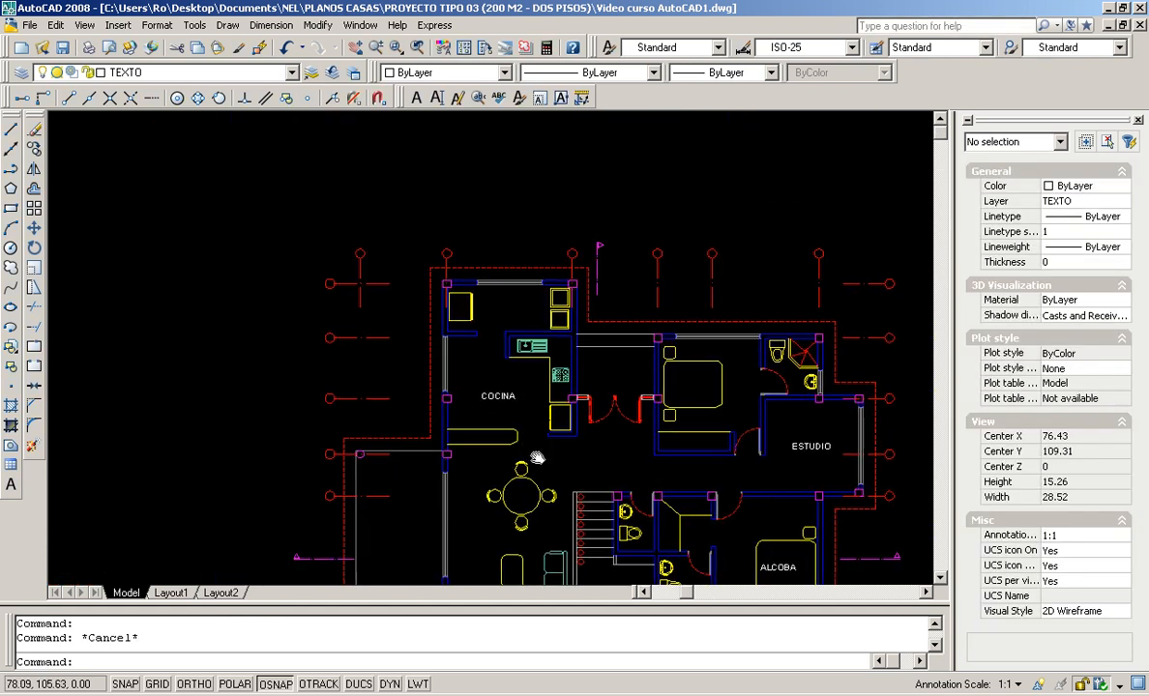
pyautogui.scroll(-2, 578, 280)
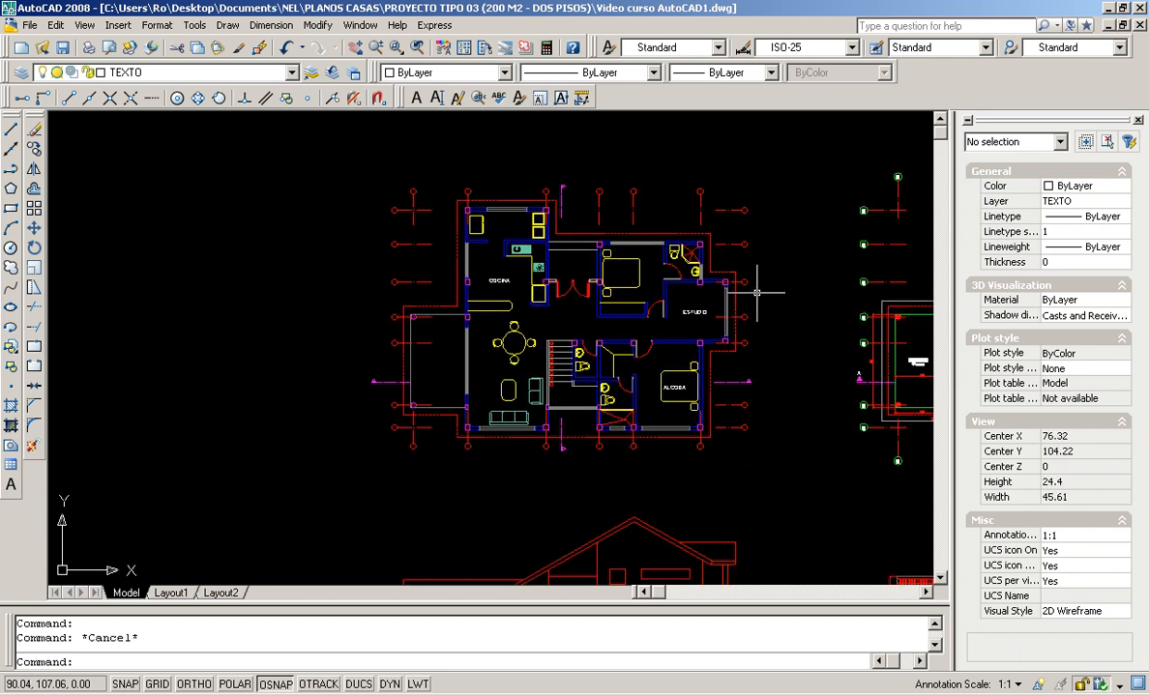
pyautogui.scroll(1, 486, 350)
pyautogui.scroll(3, 367, 324)
pyautogui.scroll(2, 374, 318)
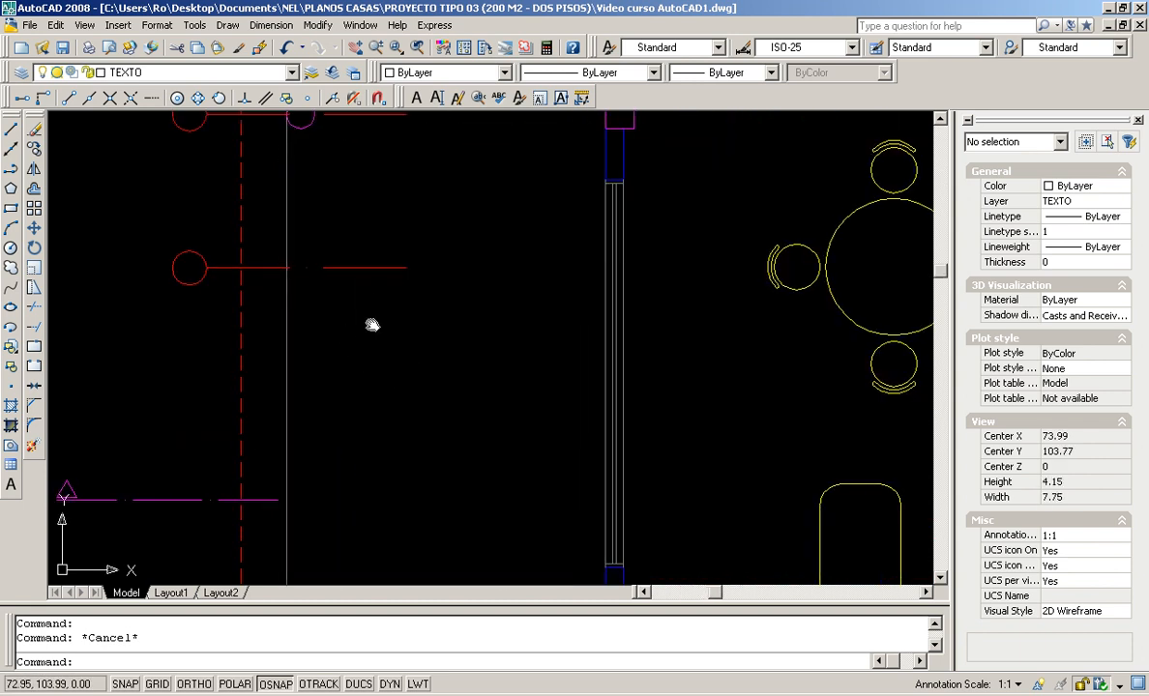
pyautogui.click(437, 99)
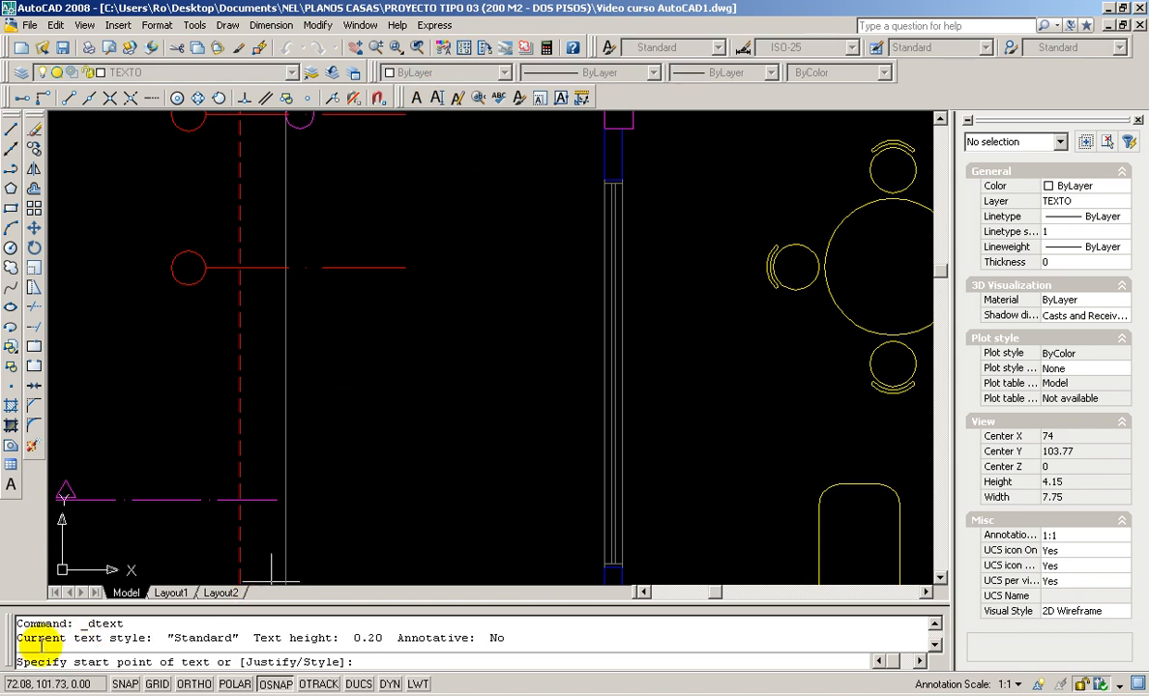
pyautogui.click(353, 440)
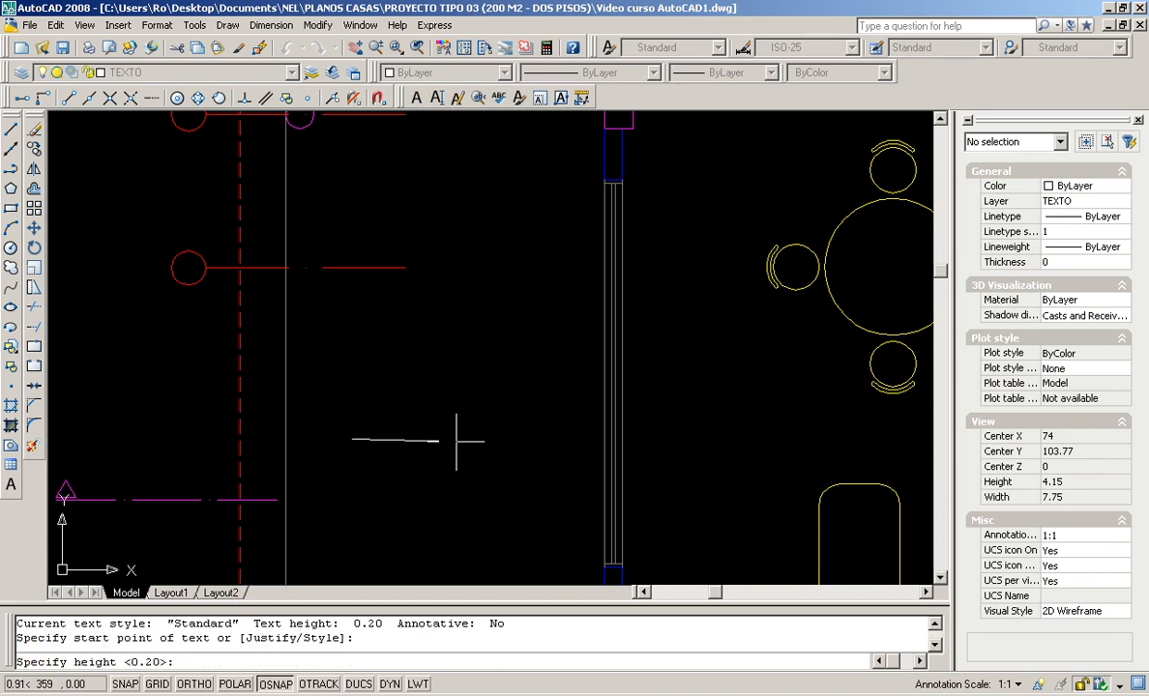
pyautogui.press('Return')
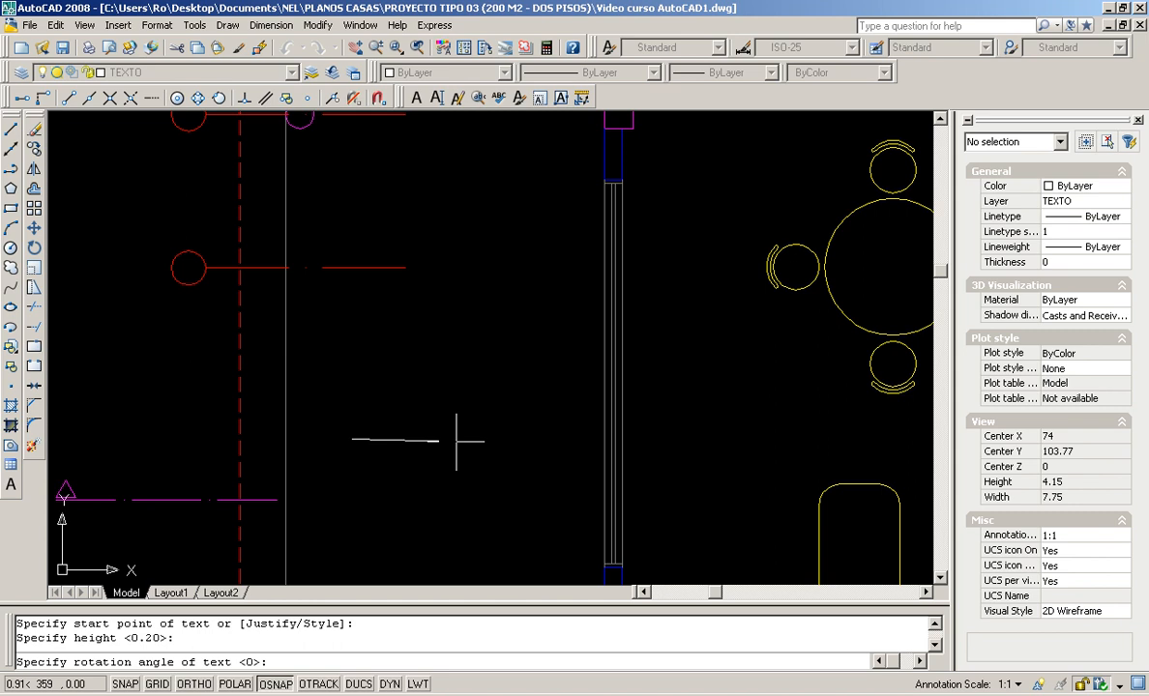
pyautogui.press('Return')
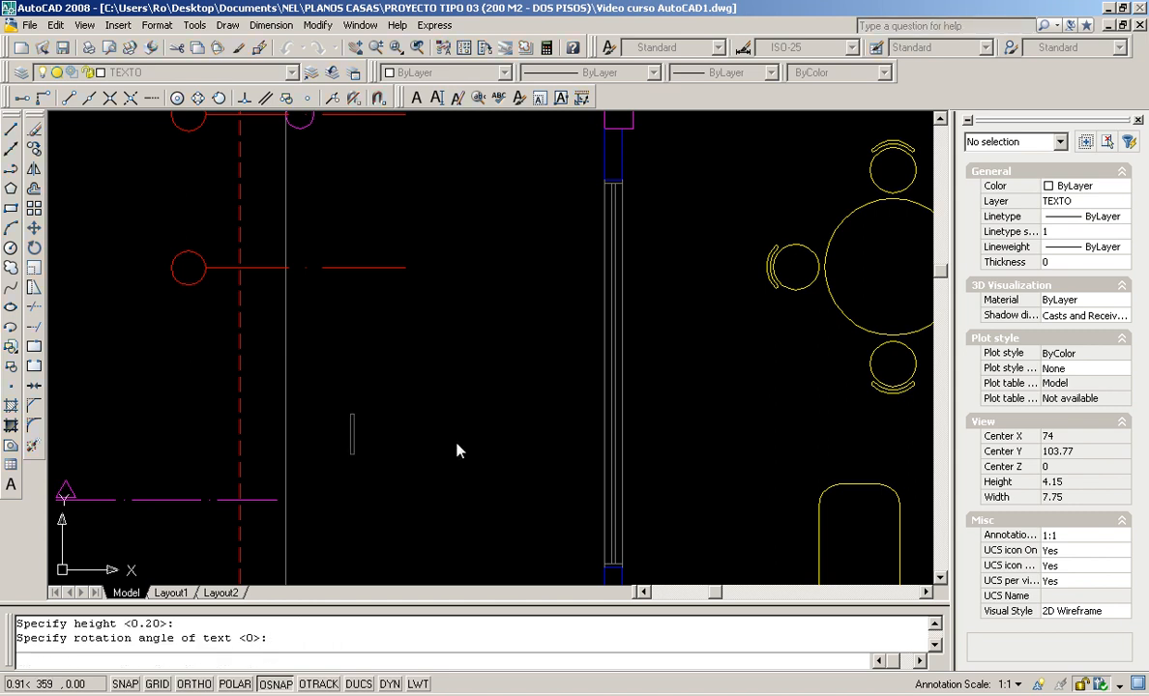
pyautogui.write('TE')
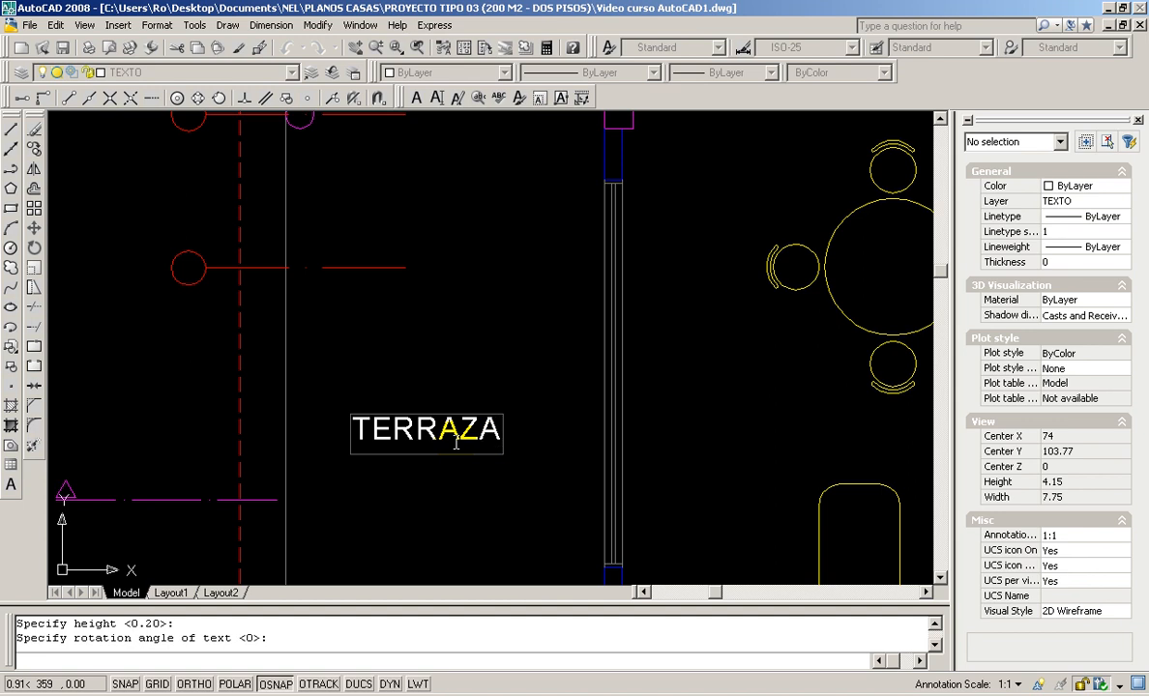
pyautogui.write('RRAZA')
pyautogui.press('Return')
pyautogui.press('Return')
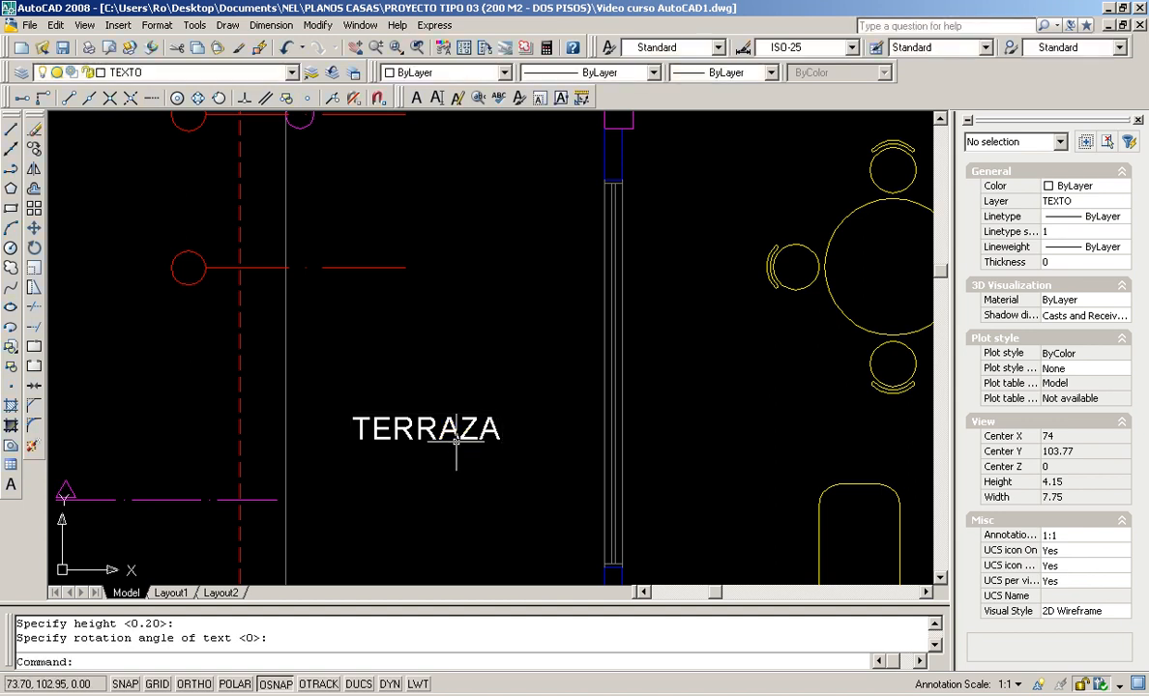
# Copy the TERRAZA label onto the round dining table and the living room's coffee table.
pyautogui.scroll(-4, 456, 440)
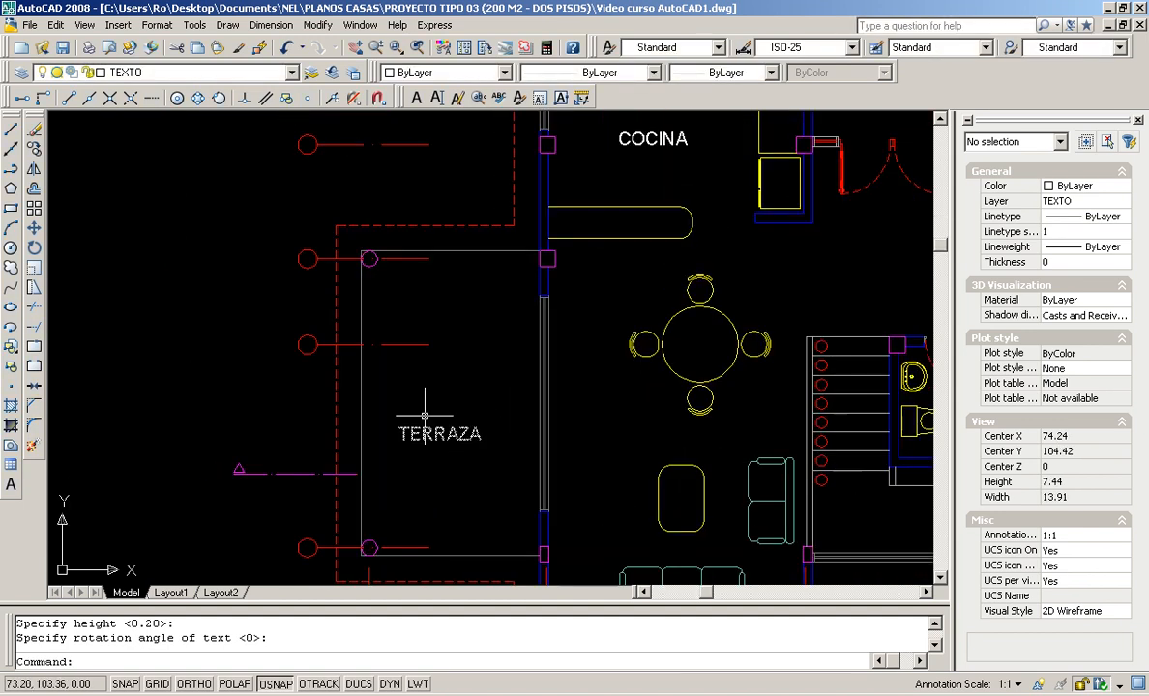
pyautogui.scroll(-2, 423, 470)
pyautogui.moveTo(642, 339); pyautogui.dragTo(476, 402, button='middle')
pyautogui.scroll(2, 312, 427)
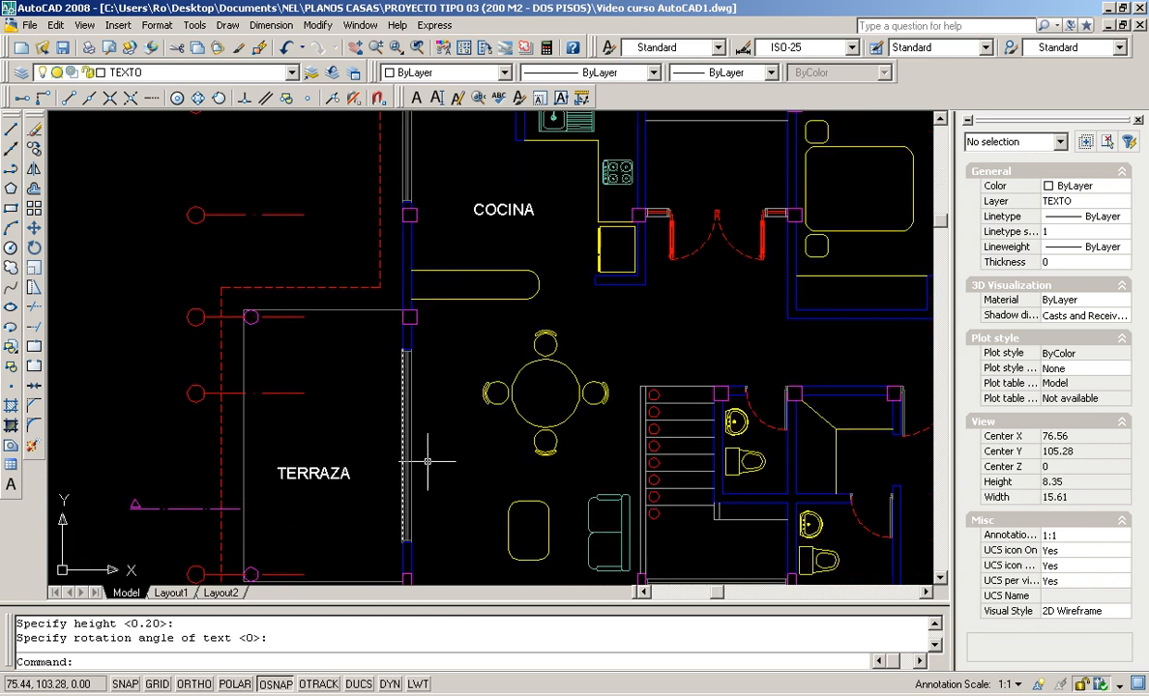
pyautogui.scroll(2, 283, 480)
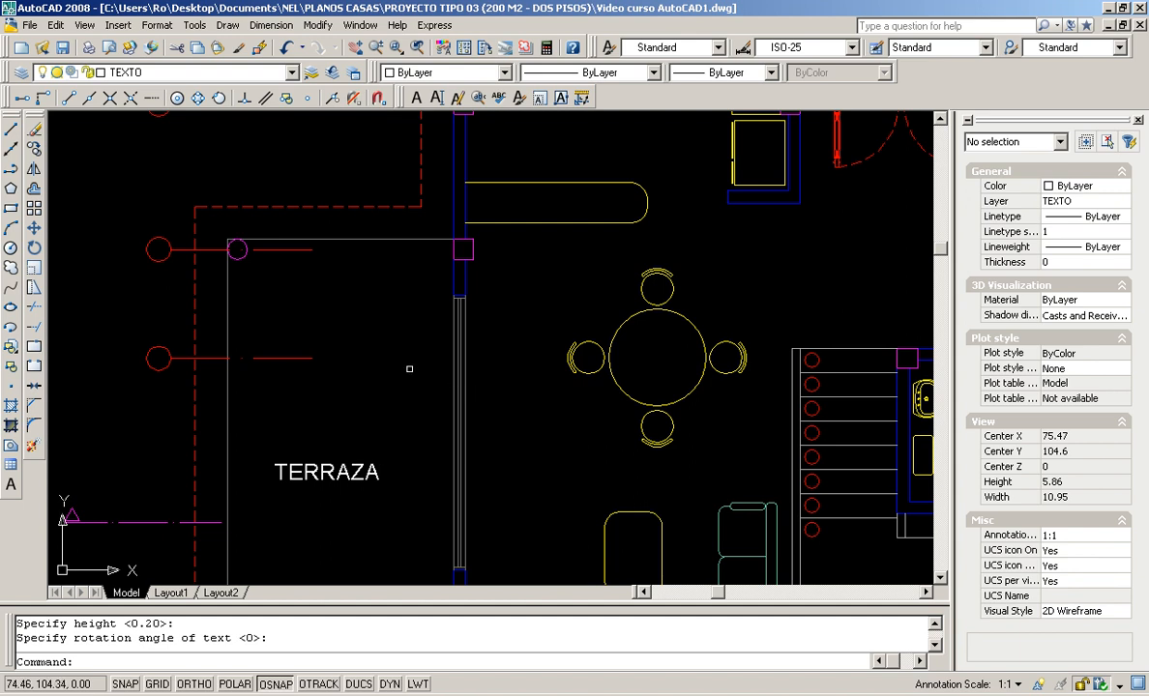
pyautogui.click(33, 148)
pyautogui.click(330, 473)
pyautogui.press('Return')
pyautogui.click(325, 473)
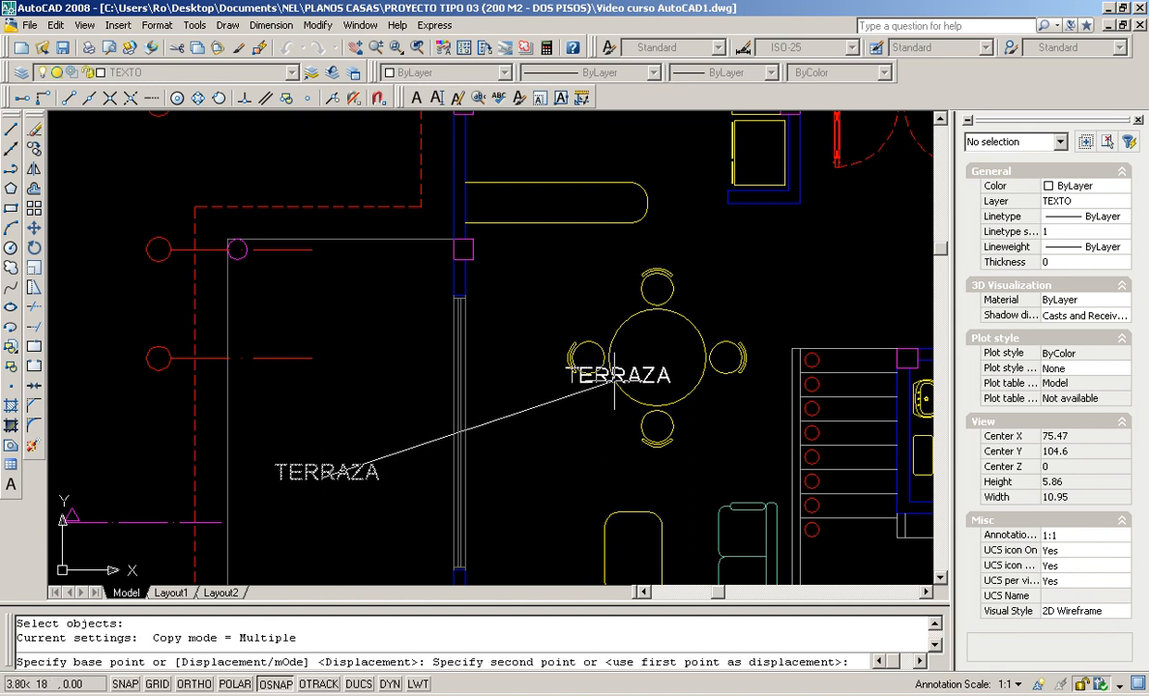
pyautogui.scroll(-3, 575, 387)
pyautogui.scroll(1, 609, 440)
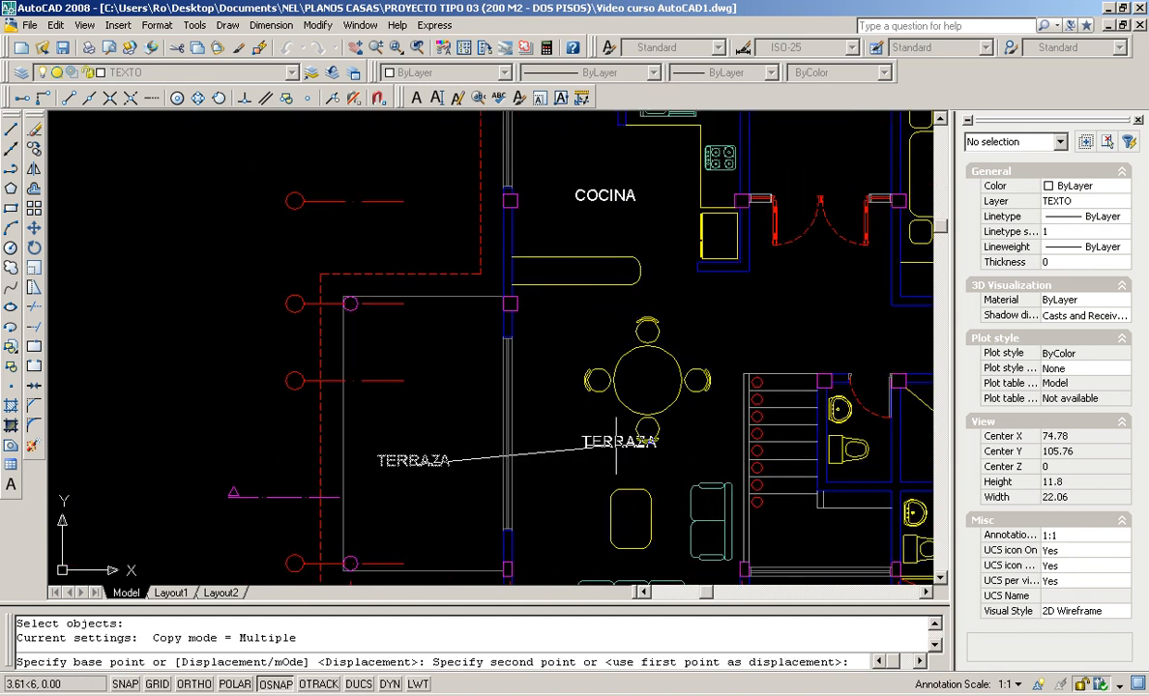
pyautogui.scroll(1, 617, 445)
pyautogui.click(659, 365)
pyautogui.moveTo(610, 476); pyautogui.dragTo(573, 435, button='middle')
pyautogui.click(575, 462)
# Place another copy of the TERRAZA label on the bed in the bedroom beside the entrance and end the copying.
pyautogui.scroll(-6, 600, 416)
pyautogui.scroll(2, 592, 440)
pyautogui.moveTo(661, 308); pyautogui.dragTo(417, 441, button='middle')
pyautogui.scroll(3, 425, 431)
pyautogui.click(532, 309)
pyautogui.scroll(-4, 484, 368)
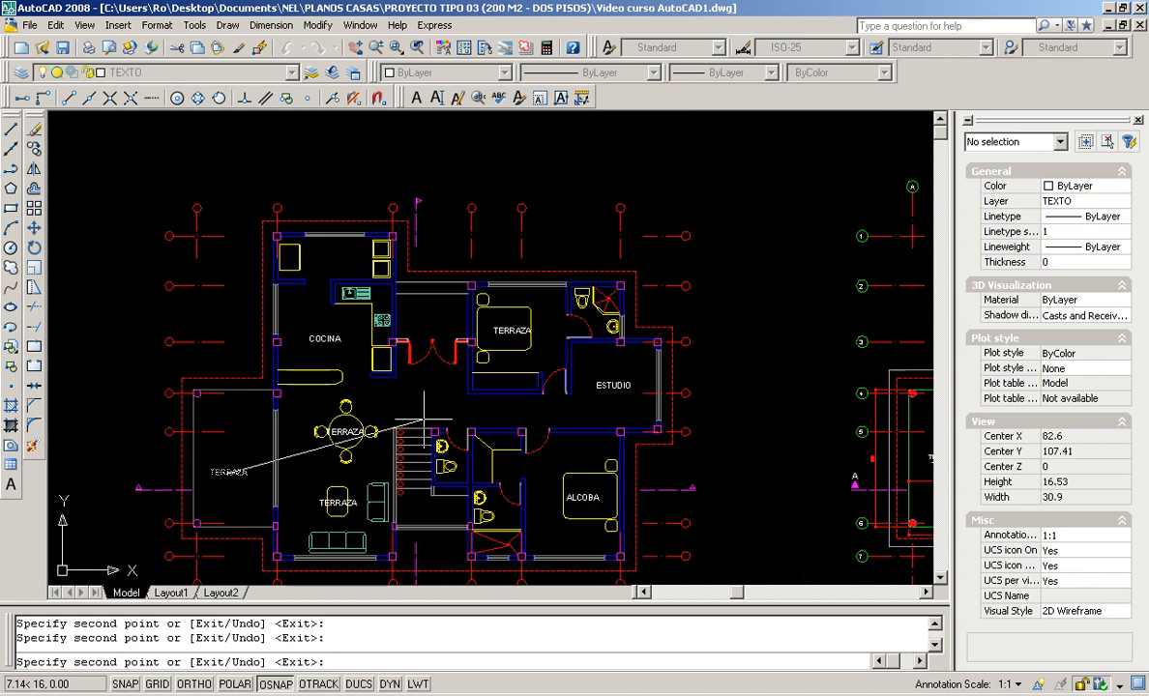
pyautogui.press('Return')
# Open the COCINA label's text for editing, first directly in the drawing and again from its properties.
pyautogui.scroll(3, 356, 437)
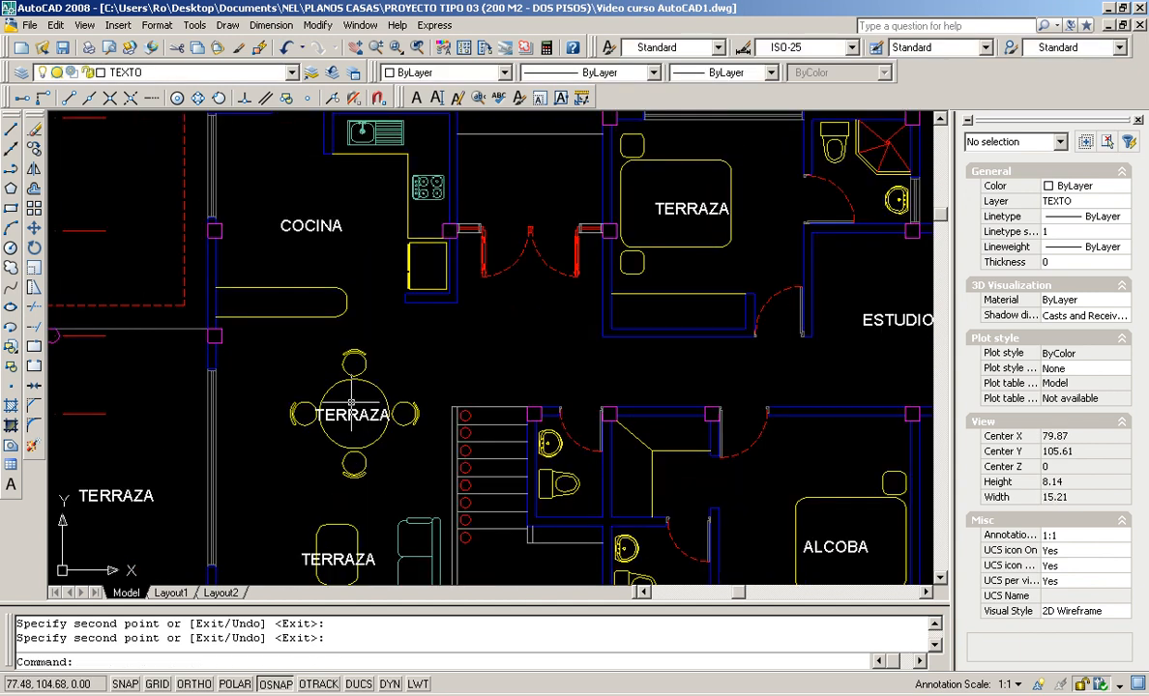
pyautogui.scroll(2, 324, 228)
pyautogui.moveTo(329, 228); pyautogui.dragTo(335, 275, button='middle')
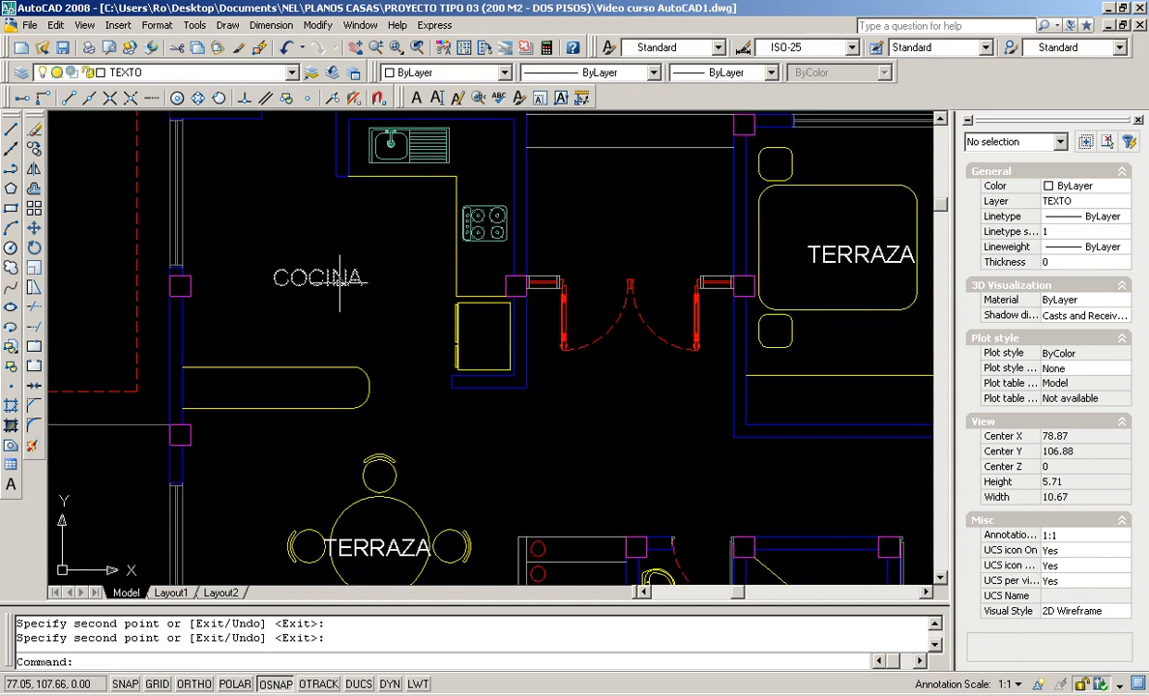
pyautogui.doubleClick(338, 279)
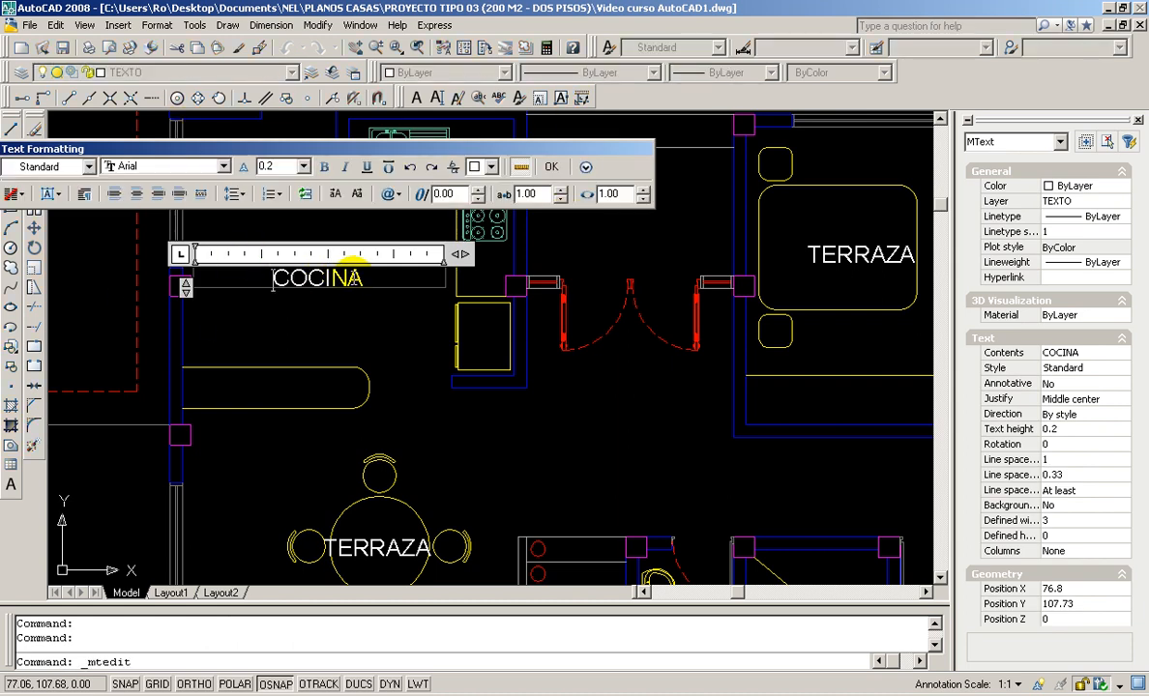
pyautogui.press('Escape')
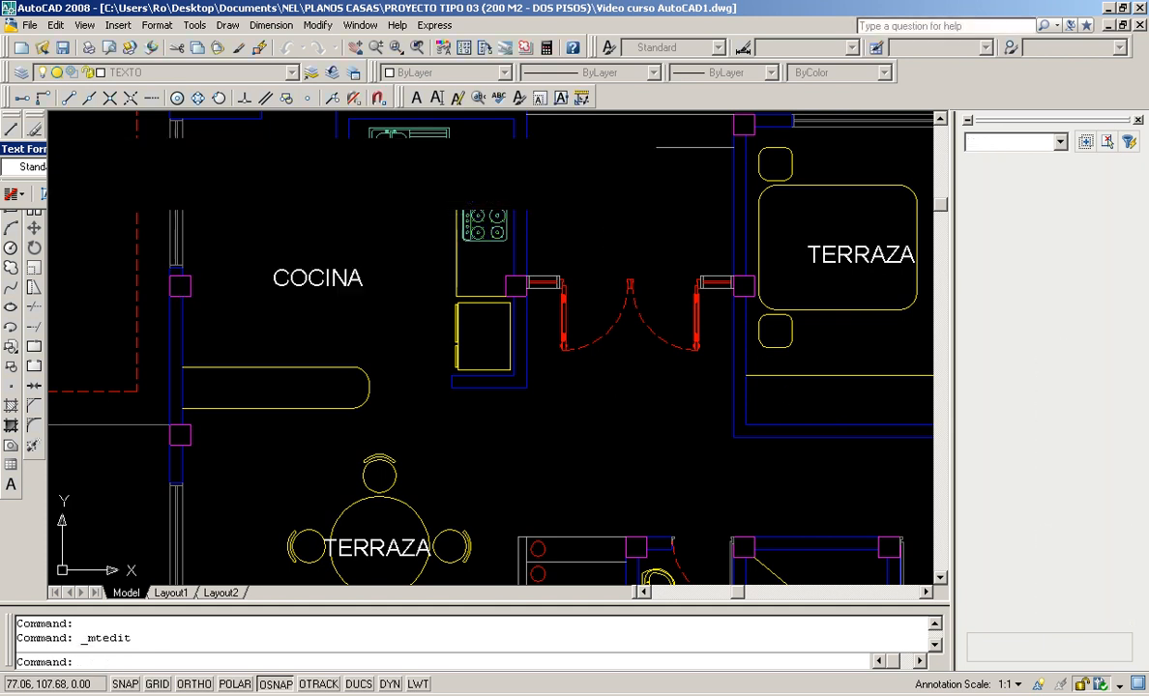
pyautogui.click(314, 279)
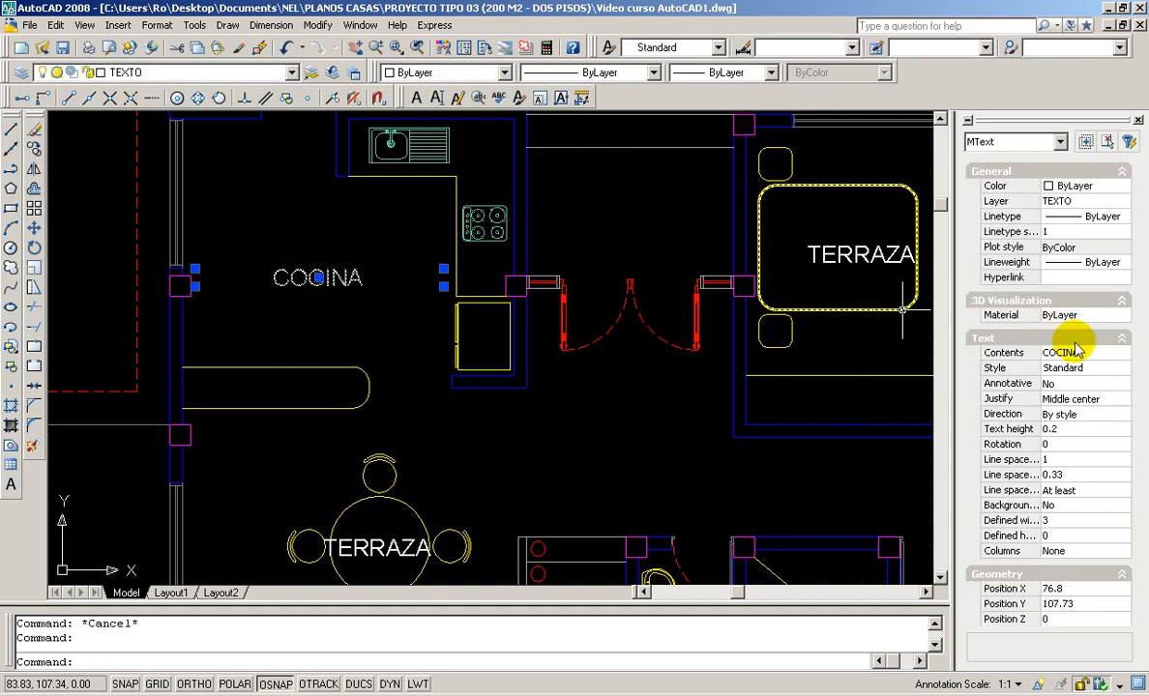
pyautogui.click(1068, 354)
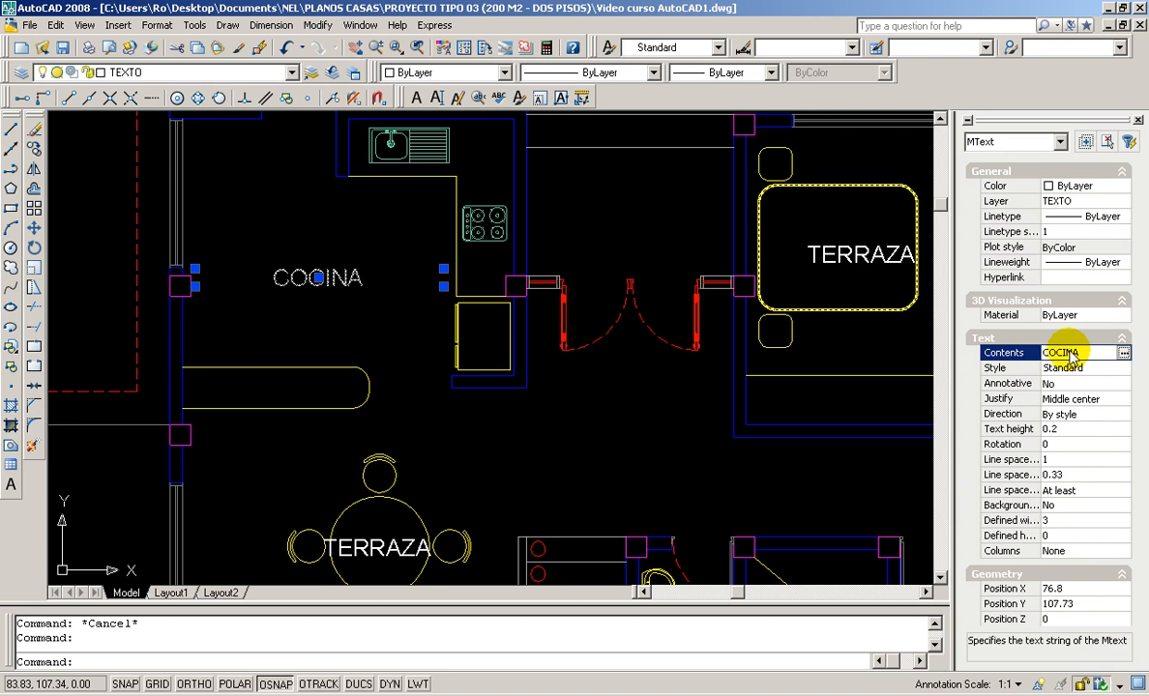
pyautogui.click(1124, 354)
pyautogui.press('Escape')
pyautogui.press('Escape')
# Change the TERRAZA label on the dining table to COMEDOR.
pyautogui.moveTo(379, 459); pyautogui.dragTo(409, 383, button='middle')
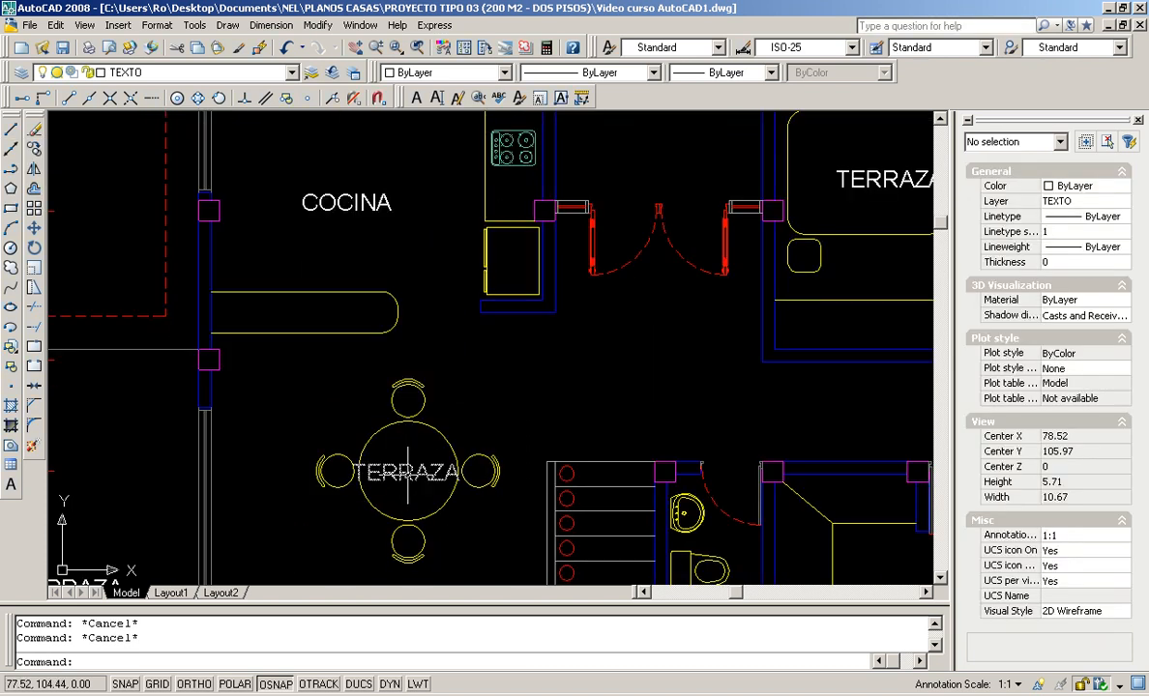
pyautogui.doubleClick(356, 478)
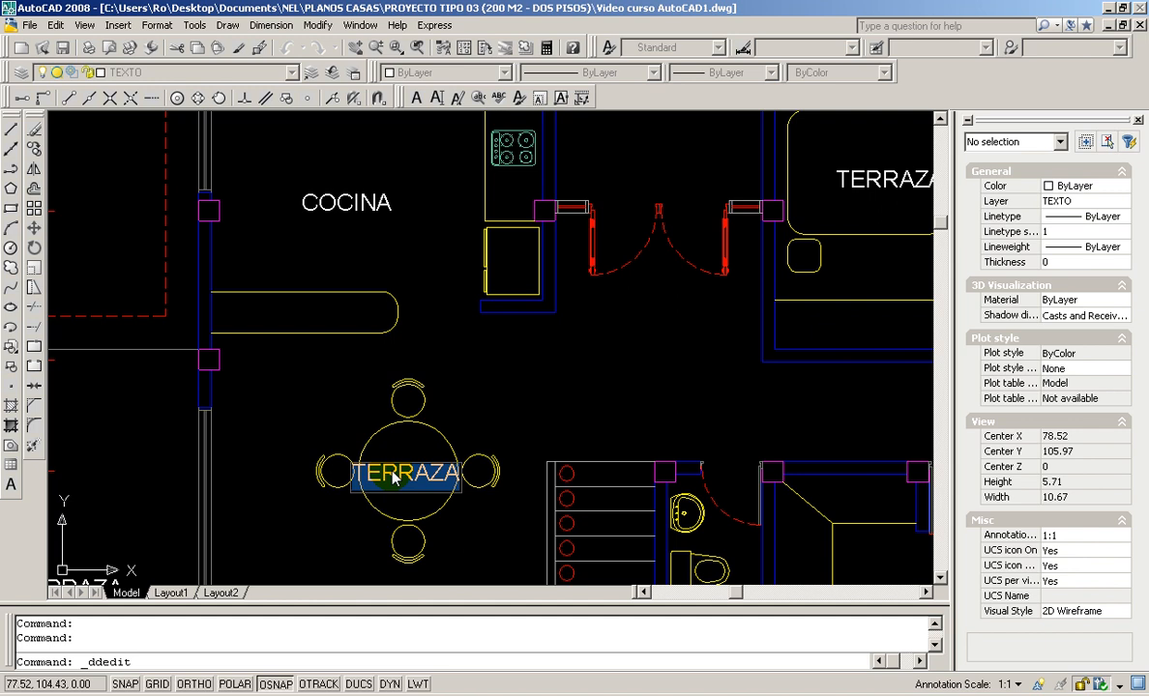
pyautogui.write('COMEDOR')
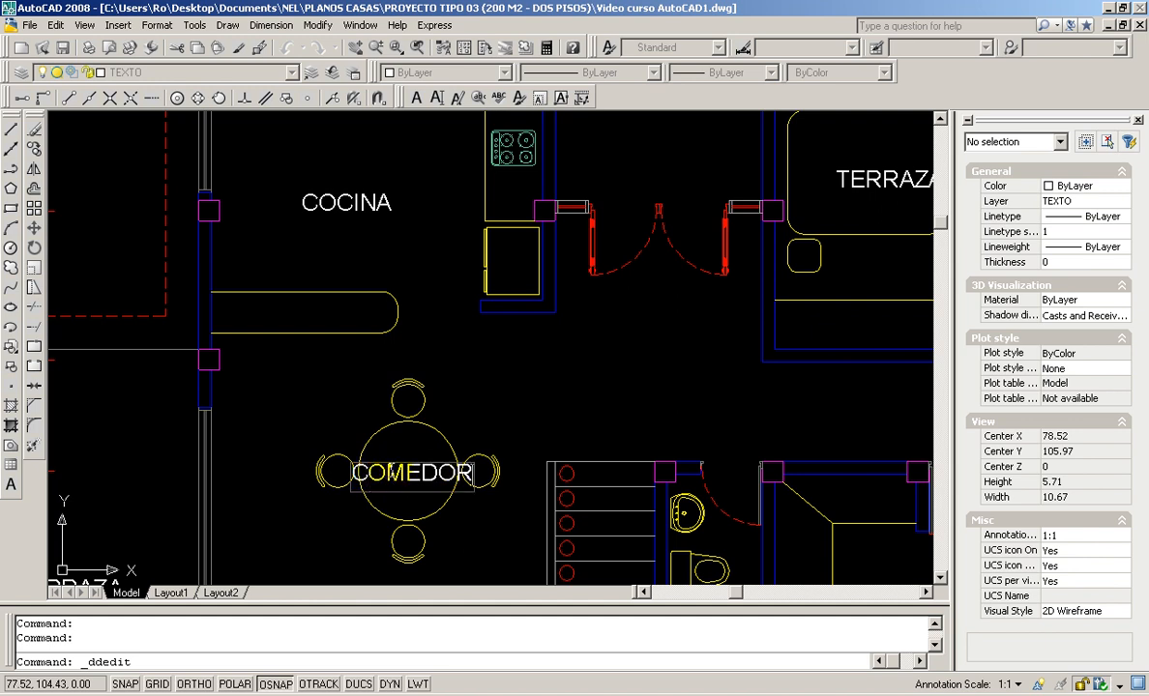
pyautogui.press('Return')
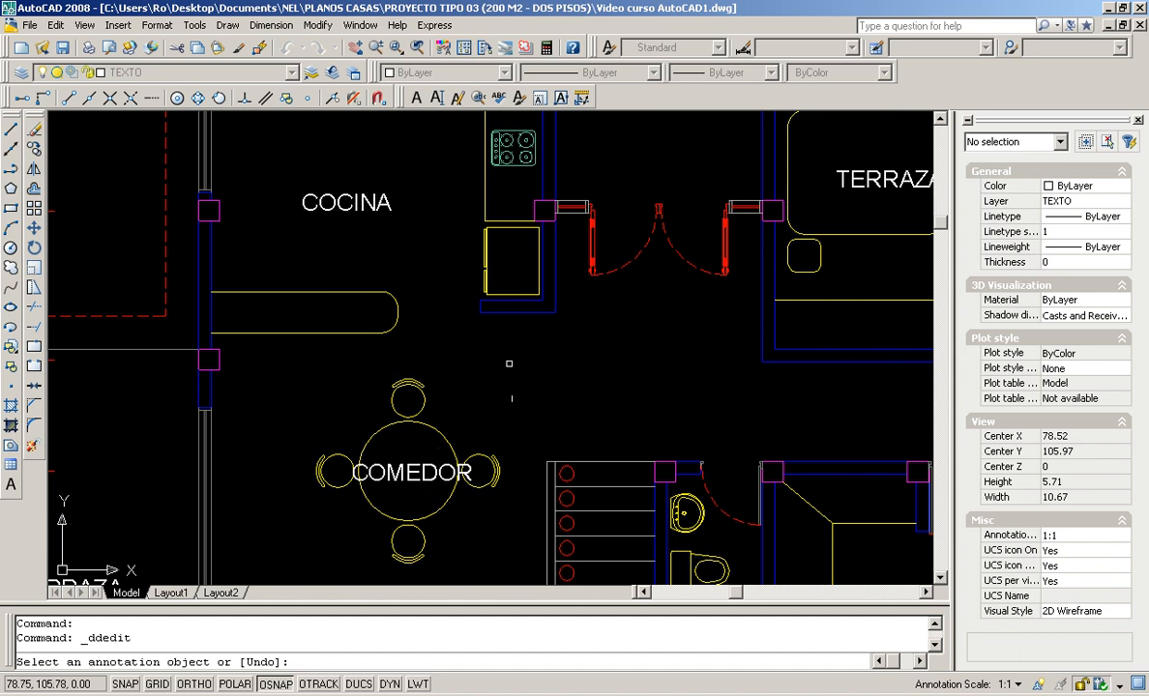
# Change the TERRAZA label on the living room's coffee table to SALA and end the text editing.
pyautogui.moveTo(573, 381); pyautogui.dragTo(649, 217, button='middle')
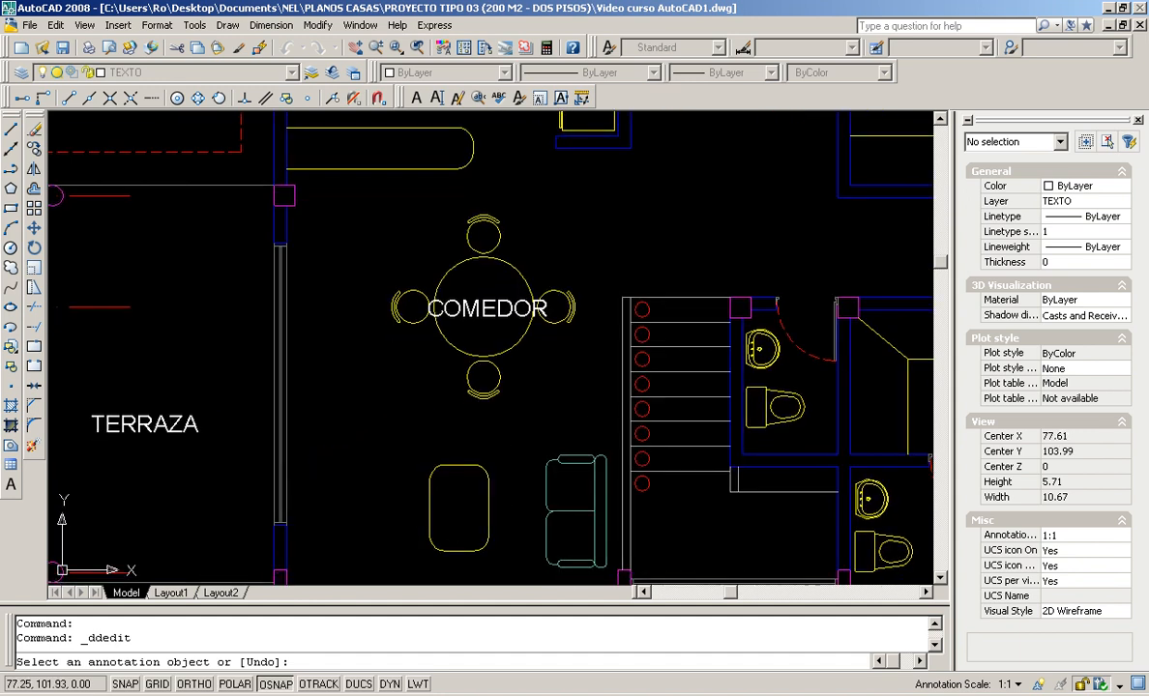
pyautogui.click(510, 518)
pyautogui.write('SALA')
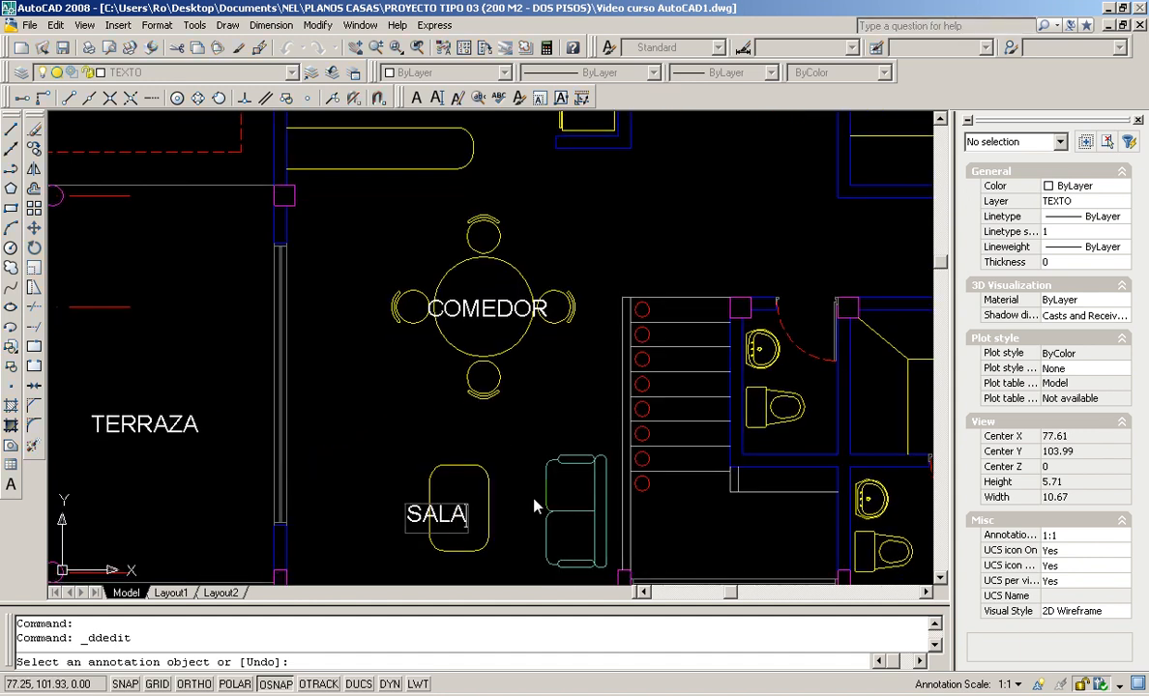
pyautogui.press('Return')
pyautogui.press('Return')
# Change the TERRAZA label on the bed in the bedroom beside the entrance to ALCOBA.
pyautogui.scroll(-4, 561, 441)
pyautogui.scroll(4, 759, 266)
pyautogui.moveTo(686, 216); pyautogui.dragTo(588, 398, button='middle')
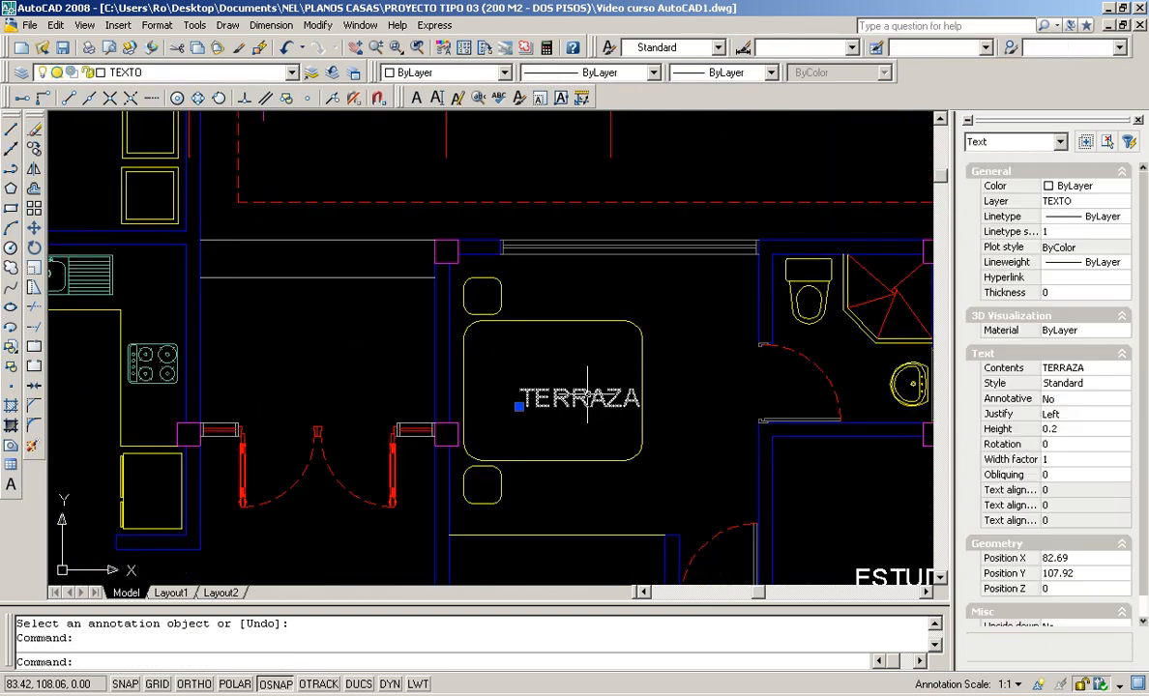
pyautogui.doubleClick(587, 401)
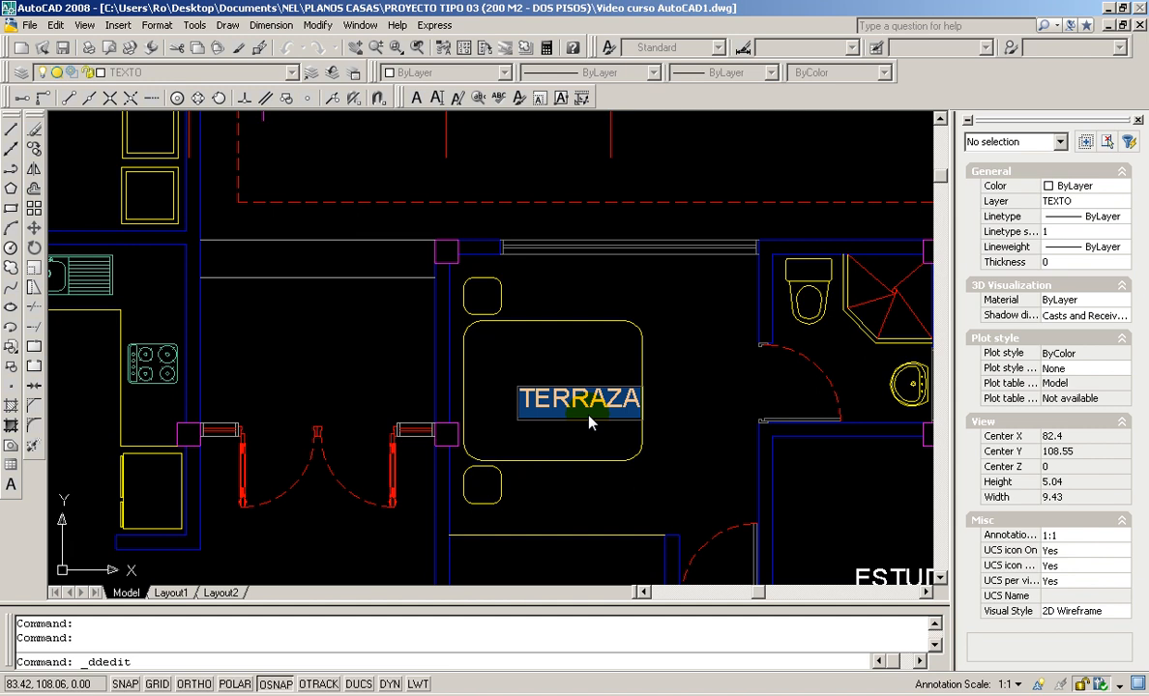
pyautogui.write('ALCOBA')
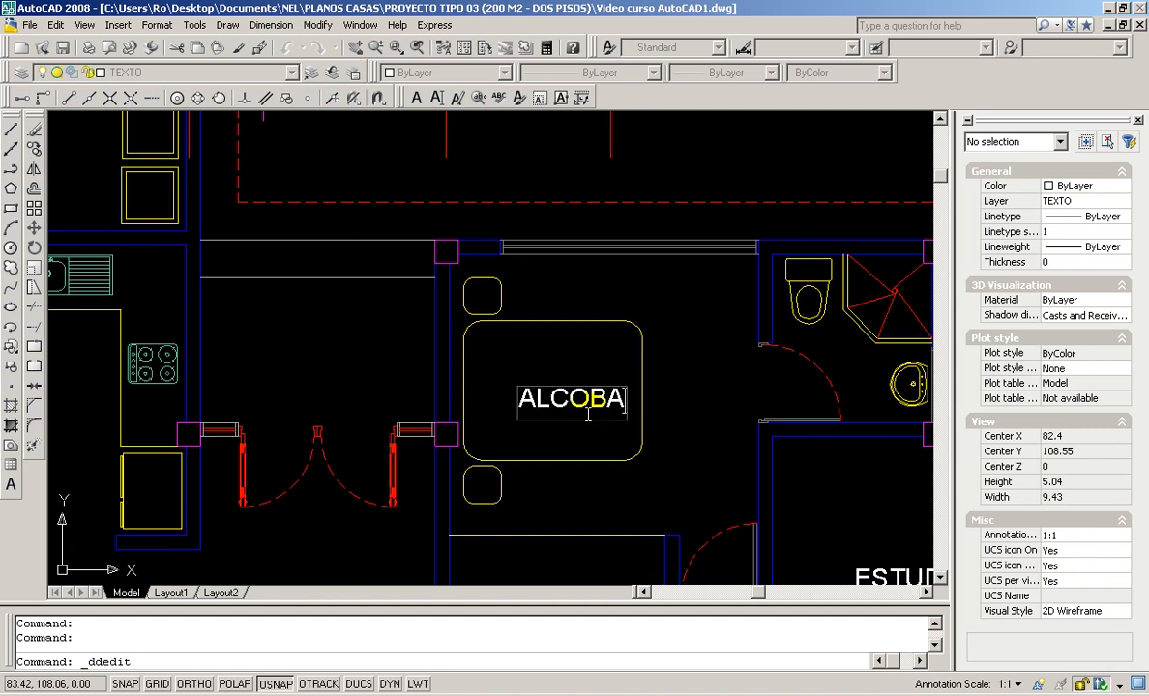
pyautogui.press('Return')
pyautogui.press('Return')
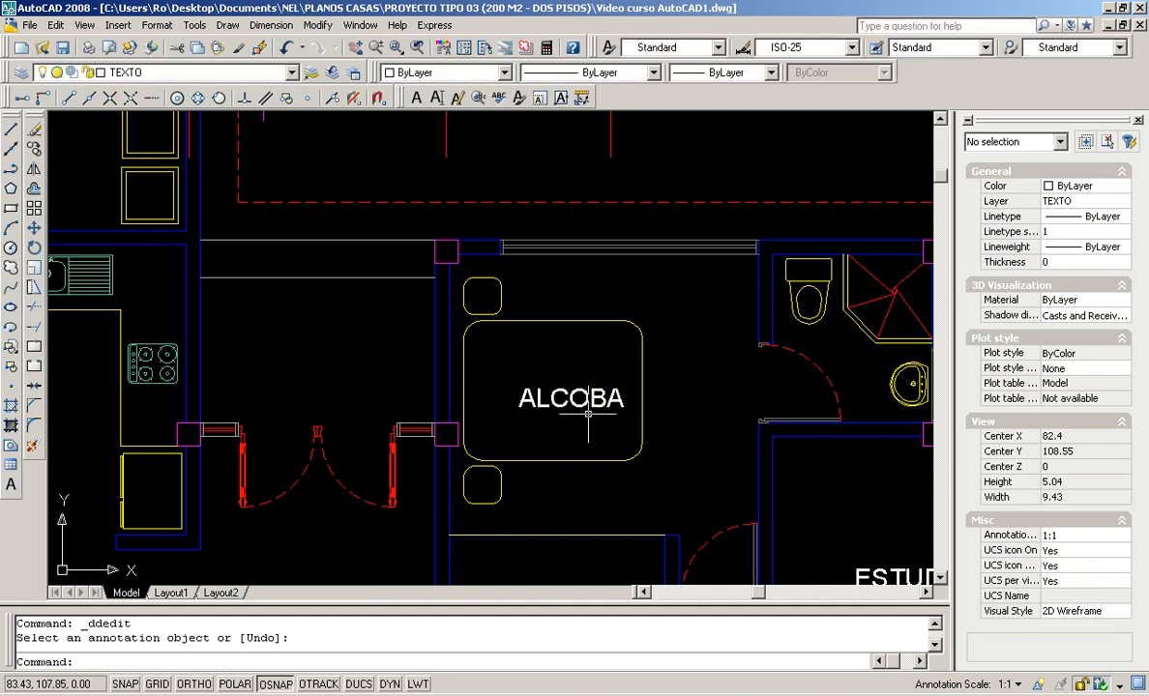
# Replace the contents of the COMEDOR label on the dining table with SALA through its text properties and deselect it.
pyautogui.scroll(-4, 587, 414)
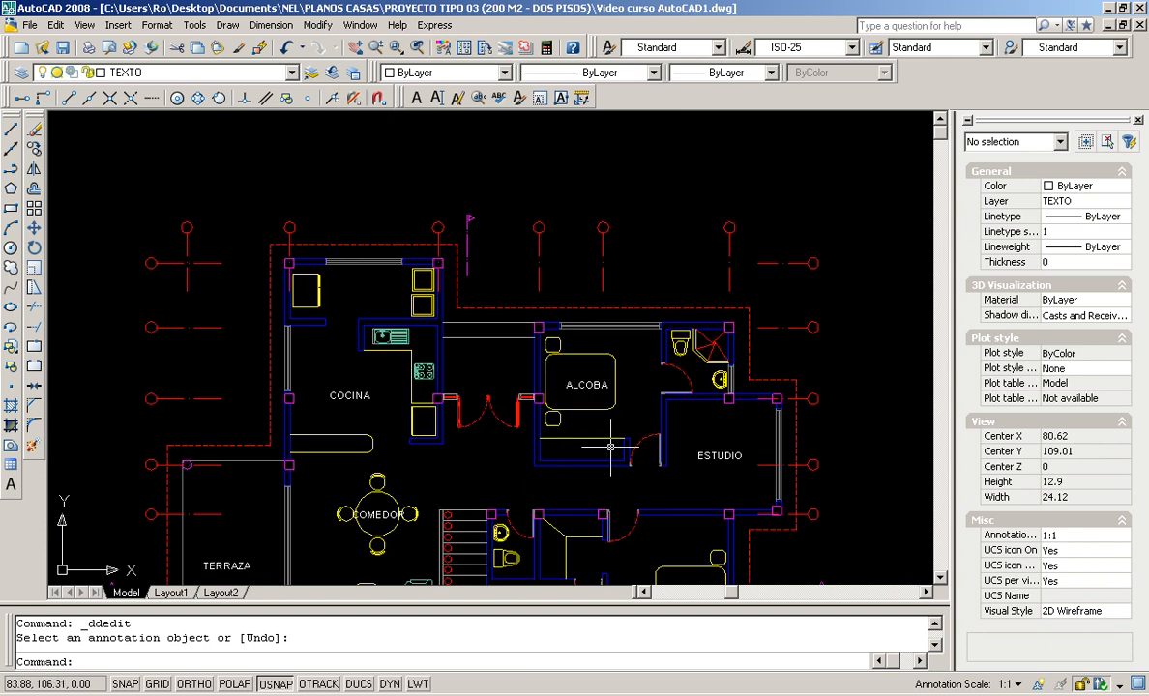
pyautogui.moveTo(612, 443); pyautogui.dragTo(575, 370, button='middle')
pyautogui.scroll(2, 350, 527)
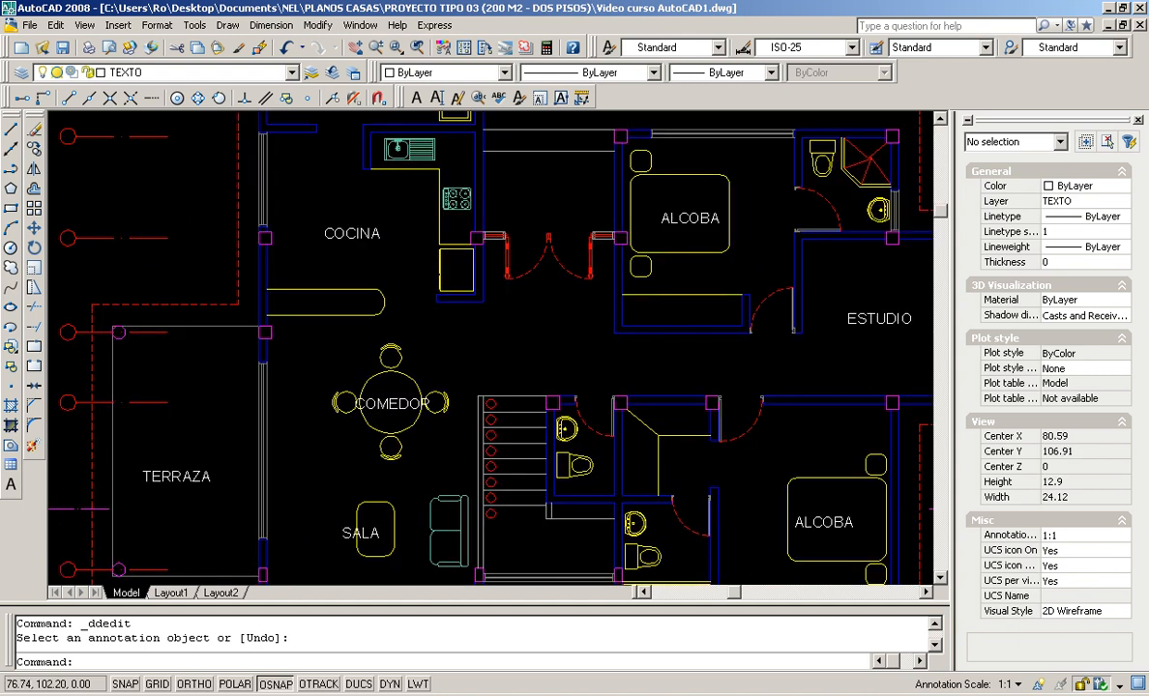
pyautogui.scroll(2, 350, 528)
pyautogui.press('Return')
pyautogui.click(411, 360)
pyautogui.click(1097, 368)
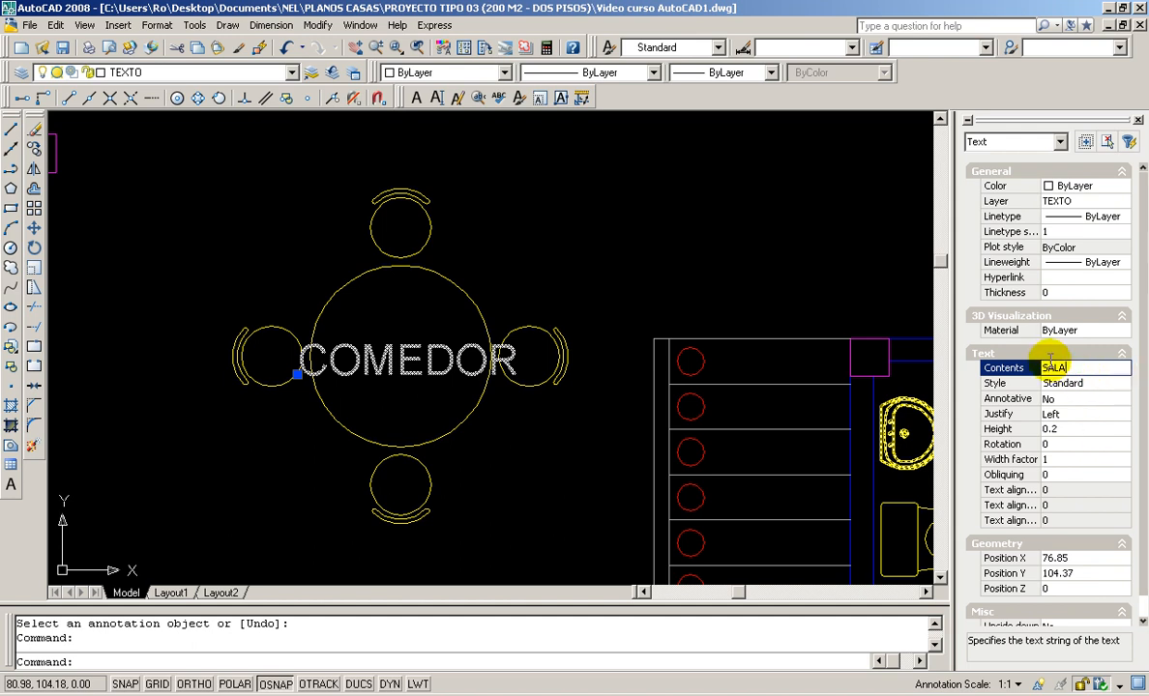
pyautogui.click(802, 306)
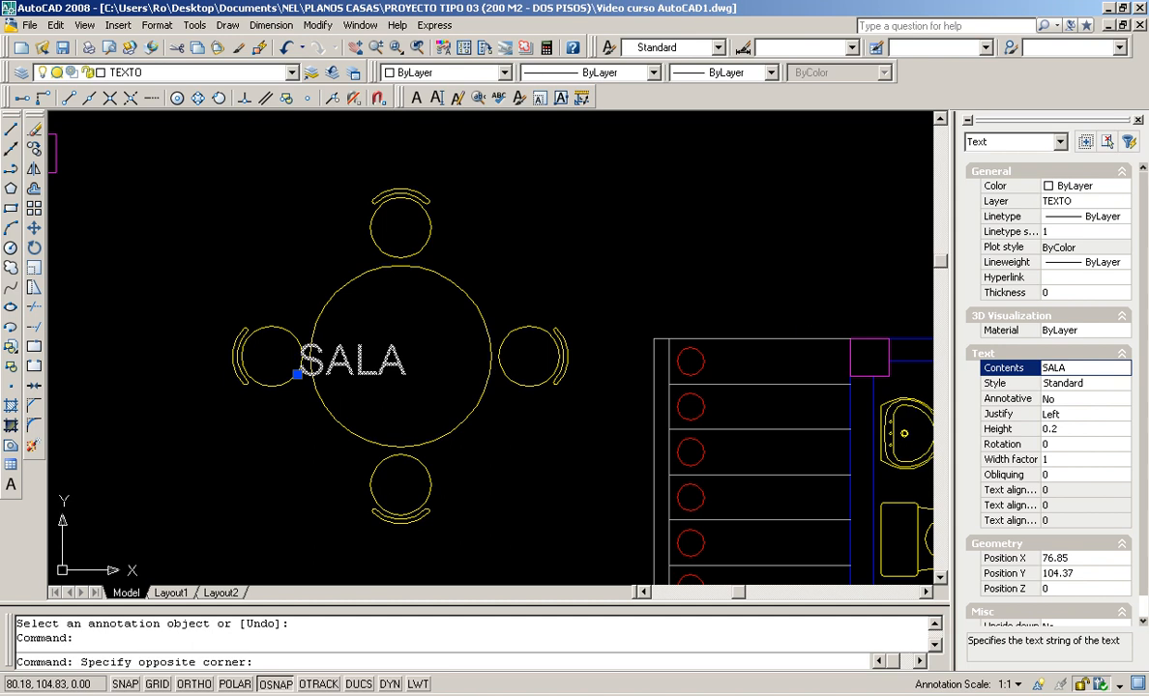
pyautogui.click(664, 309)
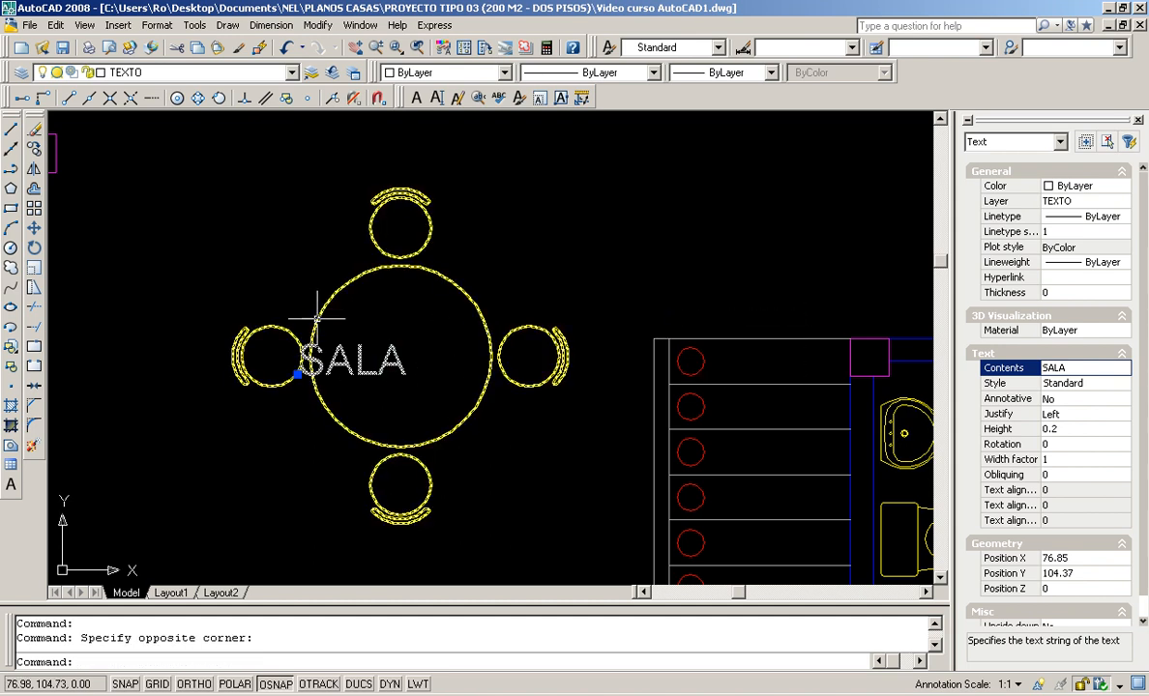
pyautogui.press('Escape')
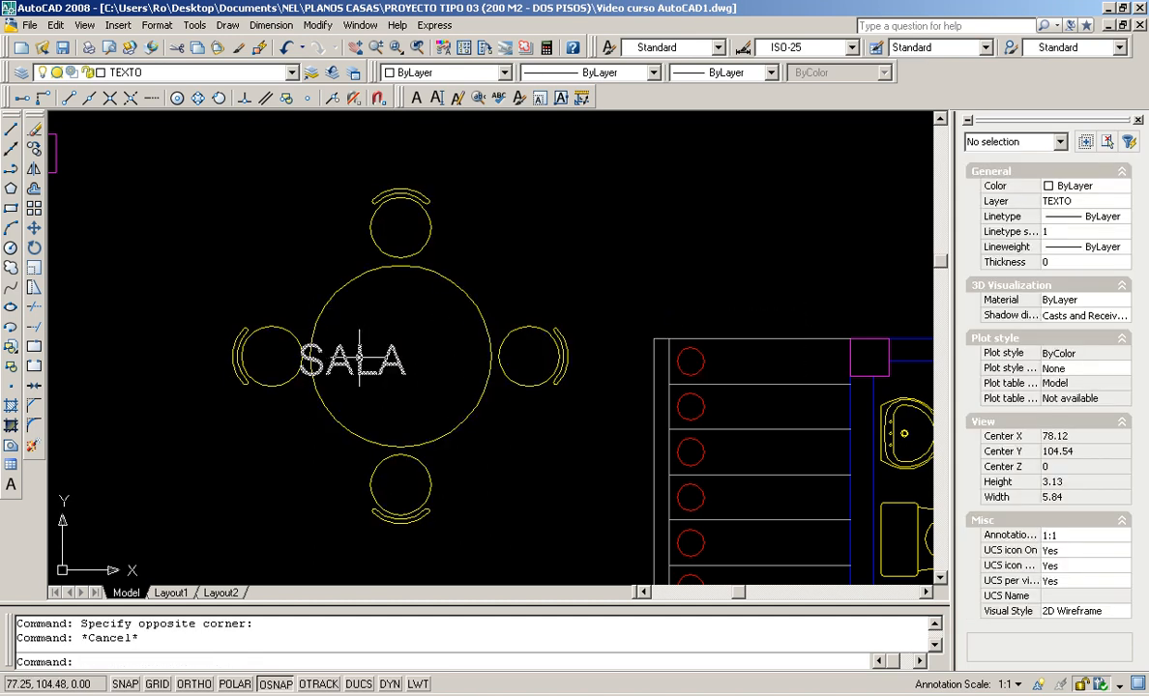
# Set the dining table label's contents back to COMEDOR in its text properties and clear the selection.
pyautogui.click(359, 358)
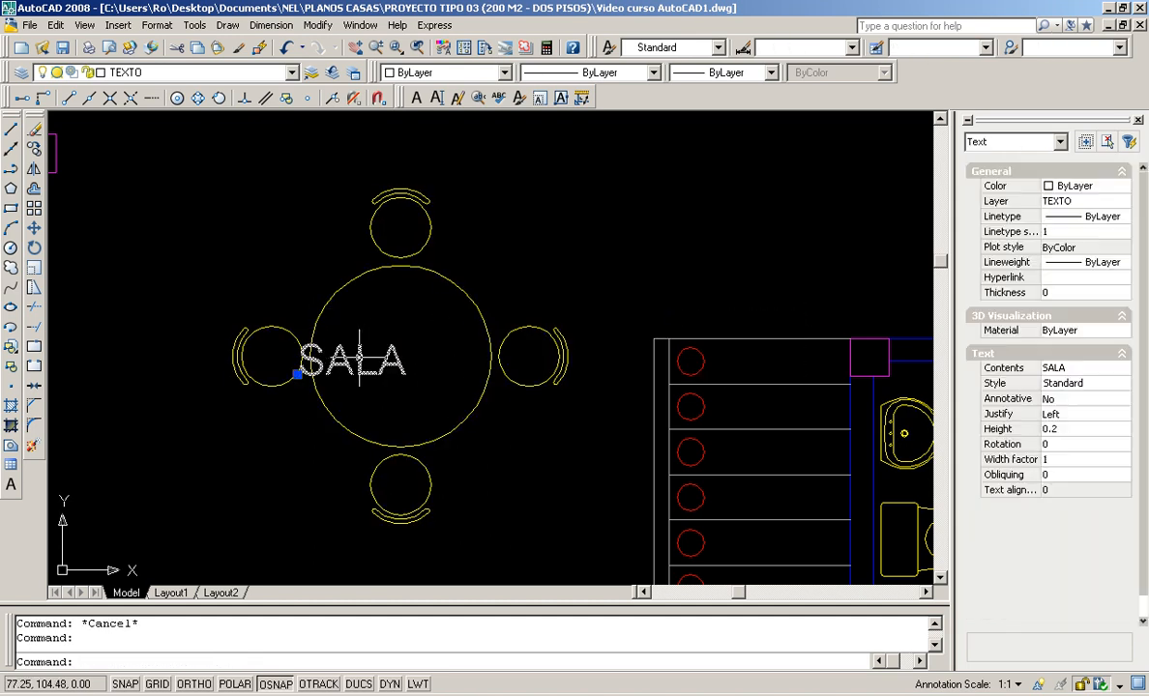
pyautogui.click(1079, 368)
pyautogui.write('COMEDOR')
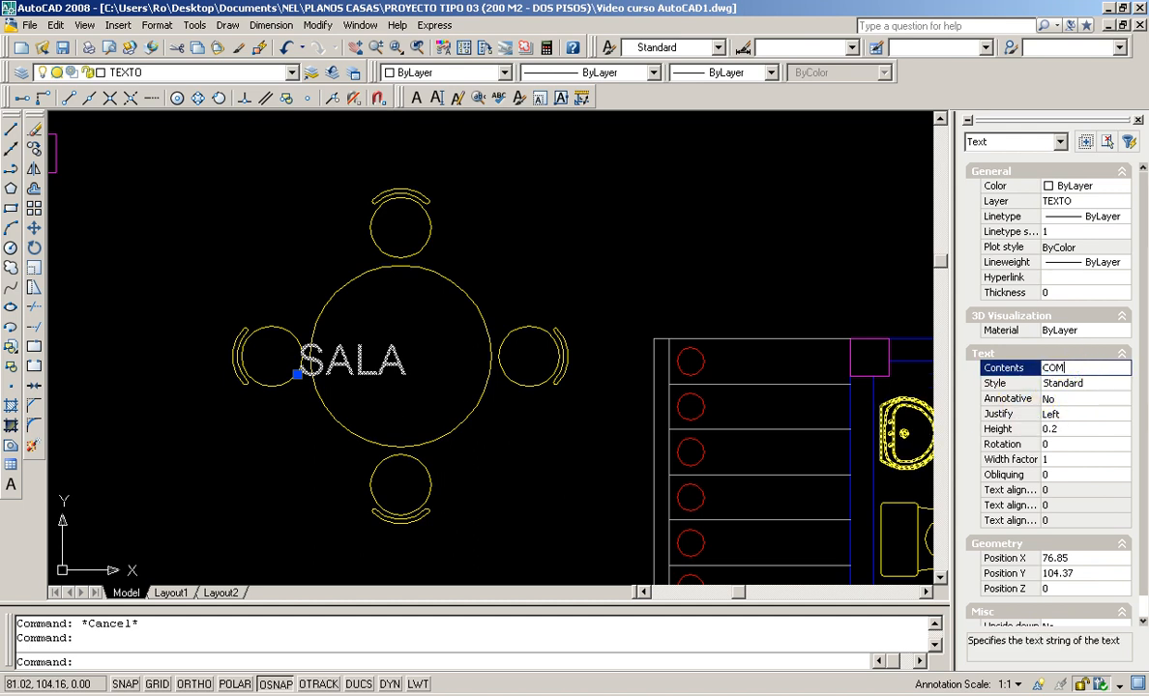
pyautogui.click(720, 314)
pyautogui.press('Escape')
pyautogui.press('Escape')
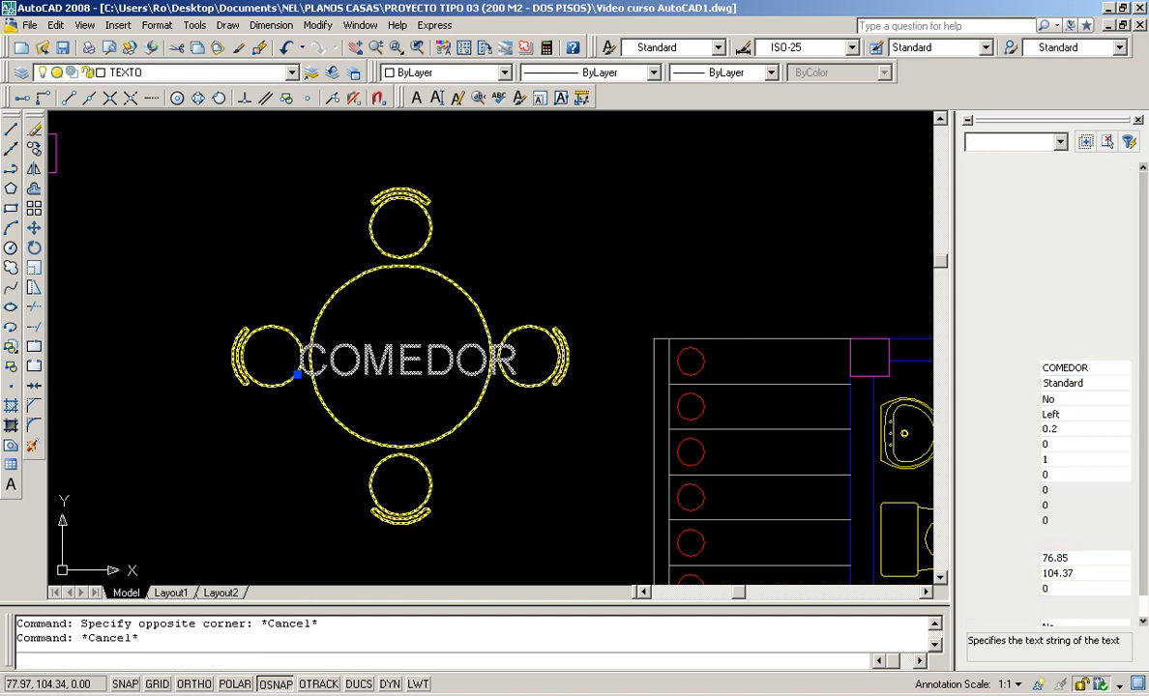
# Examine the labelled floor plan alongside the finished PLANTA PRIMER PISO reference plan and the facade drawings below.
pyautogui.scroll(-6, 351, 288)
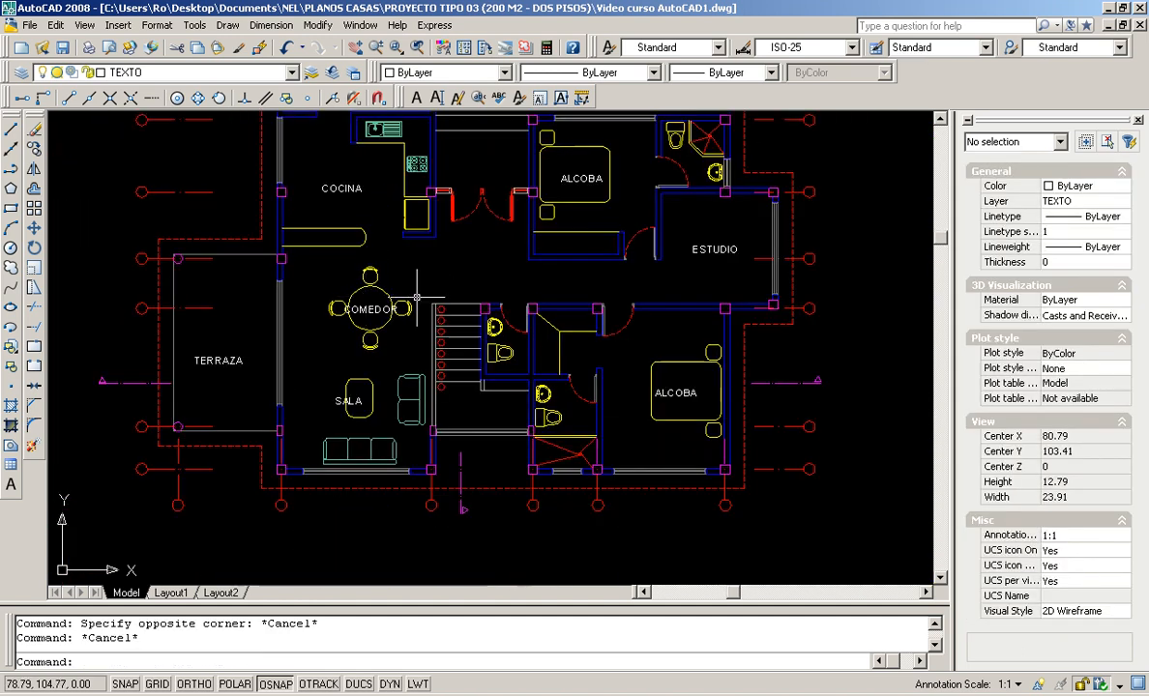
pyautogui.moveTo(419, 300); pyautogui.dragTo(399, 364, button='middle')
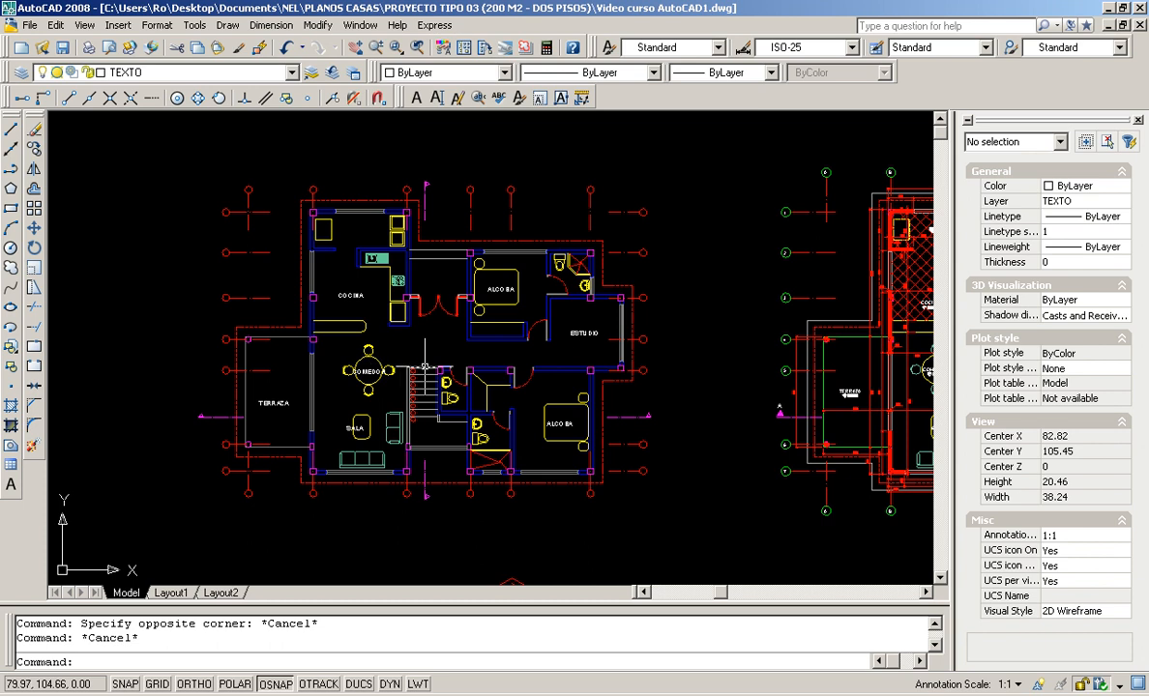
pyautogui.scroll(-4, 425, 367)
pyautogui.scroll(3, 621, 365)
pyautogui.moveTo(621, 365); pyautogui.dragTo(529, 376, button='middle')
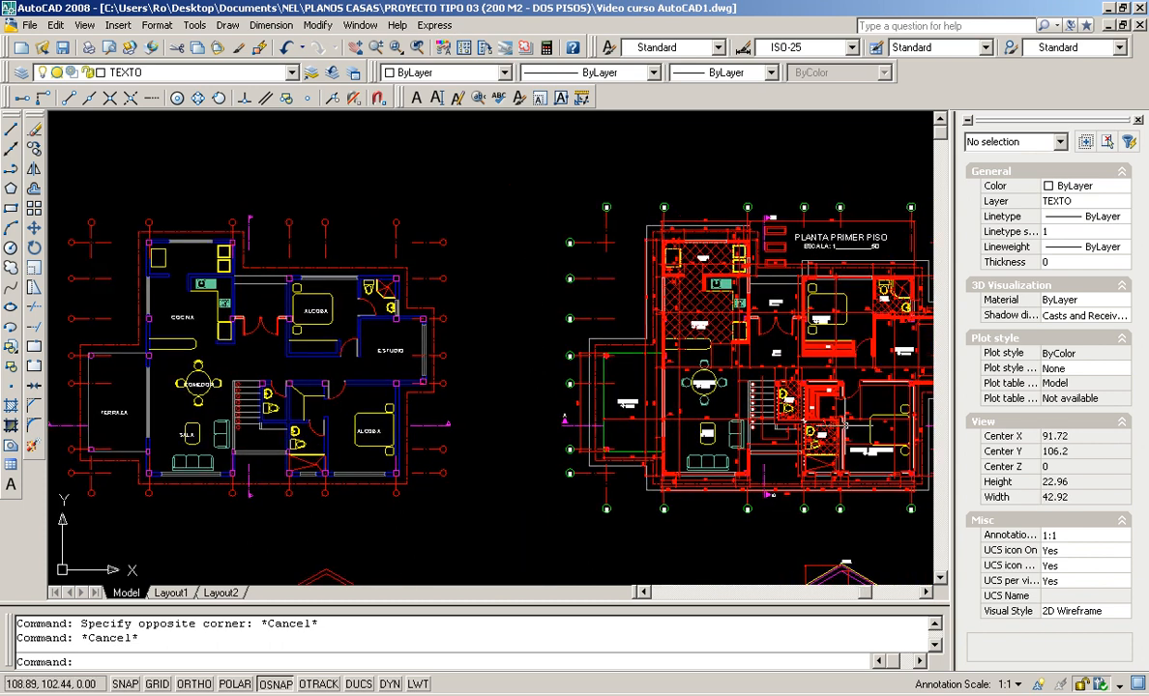
pyautogui.scroll(-1, 522, 300)
pyautogui.middleClick(522, 300)
pyautogui.middleClick(521, 300)
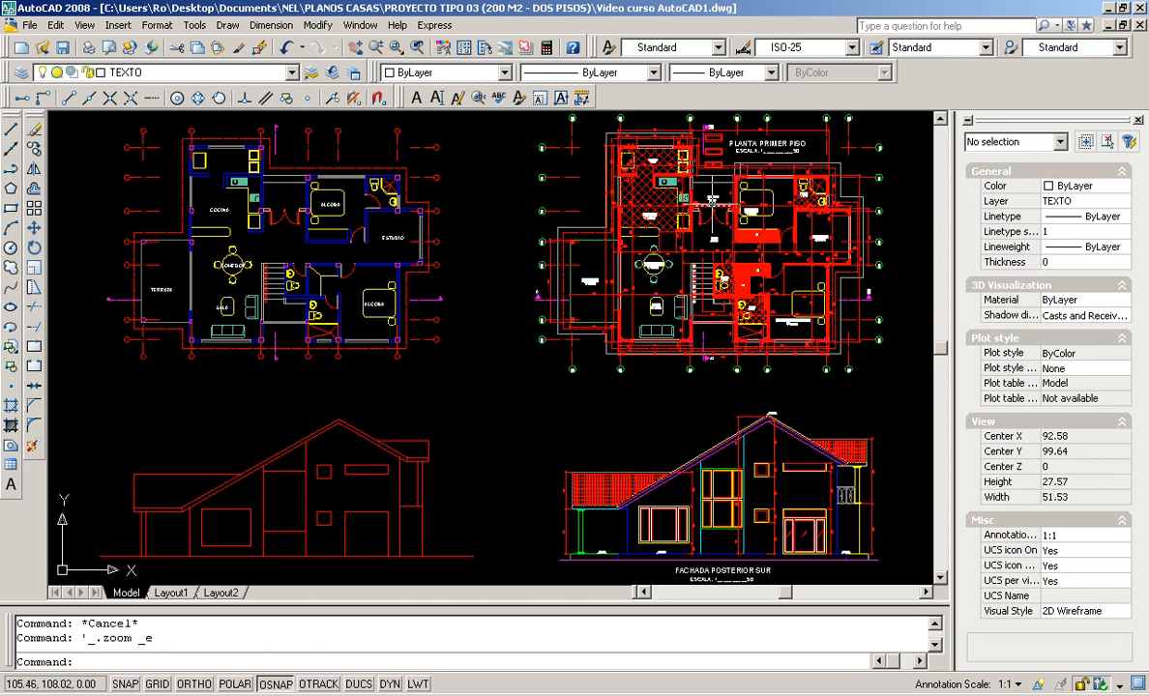